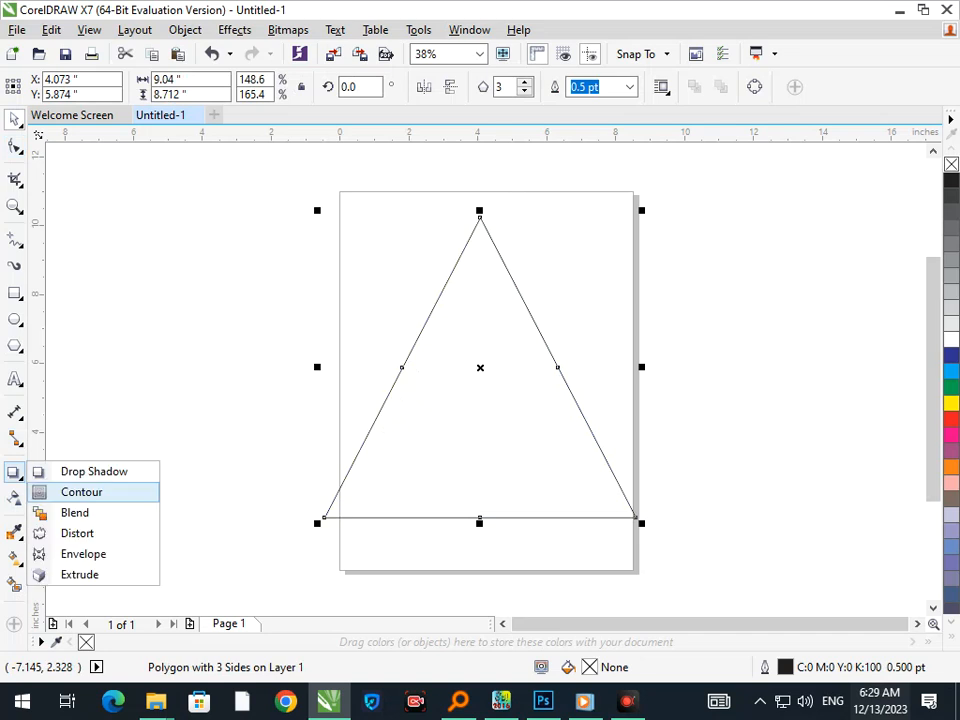
Apply a one-step outside contour to the triangle with an offset of about 0.517 inches.
drag(319, 517, 307, 530)
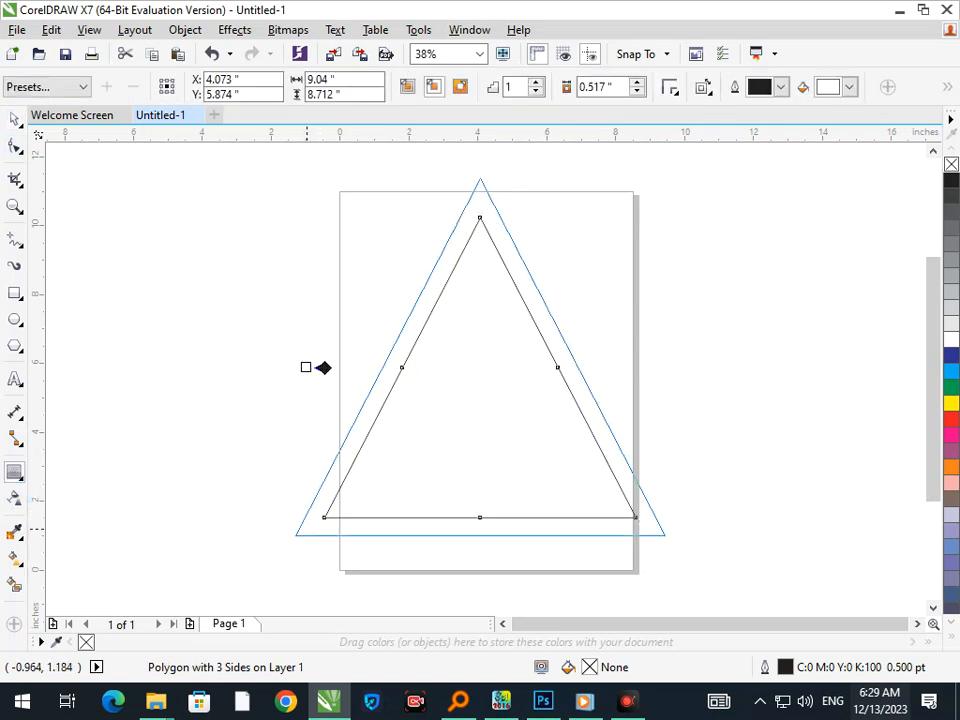
click(14, 119)
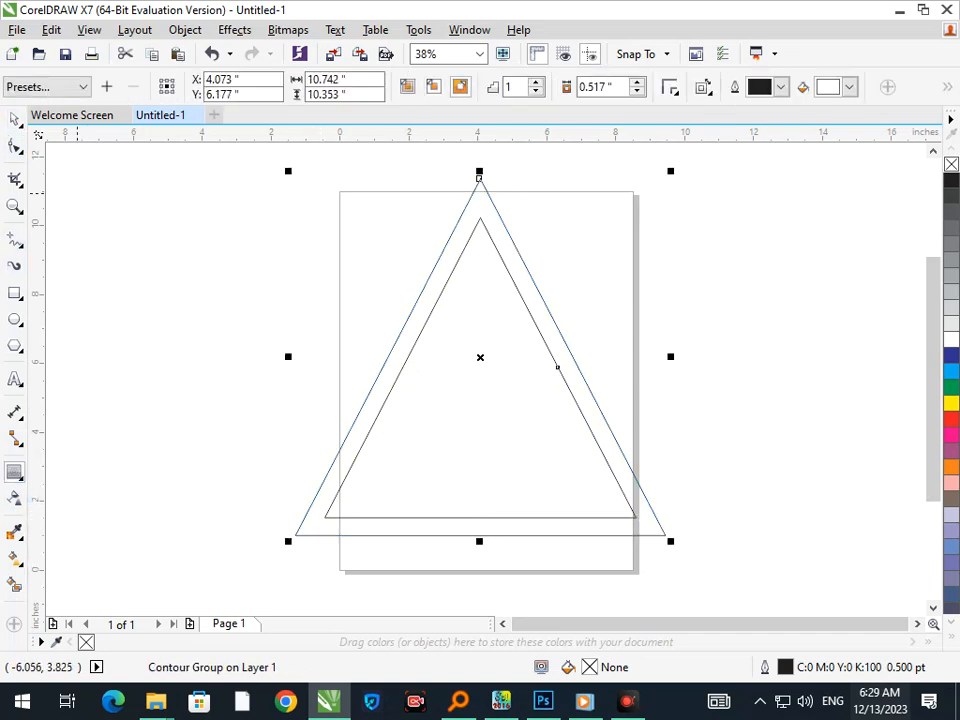
key(Escape)
Draw a circle about 7.46 inches wide over the triangle's right side and add a concentric inner copy about 6.32 inches wide.
click(14, 319)
click(50, 315)
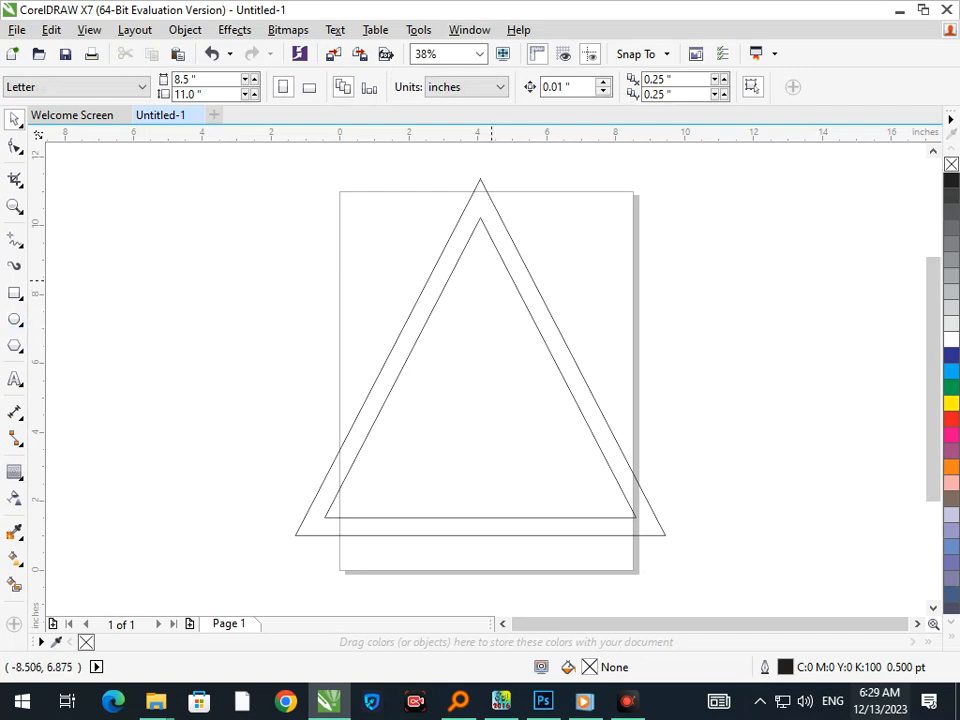
drag(463, 261, 728, 532)
click(14, 119)
key(Escape)
mouse_move(696, 403)
mouse_down()
mouse_move(670, 379)
mouse_move(692, 380)
mouse_up()
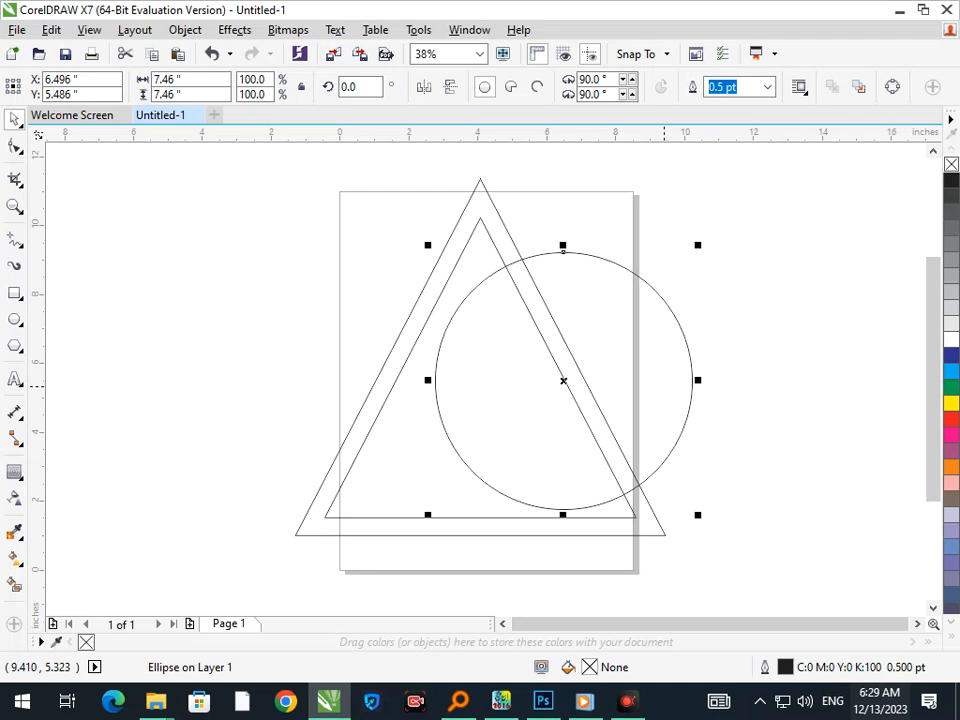
drag(427, 515, 448, 515)
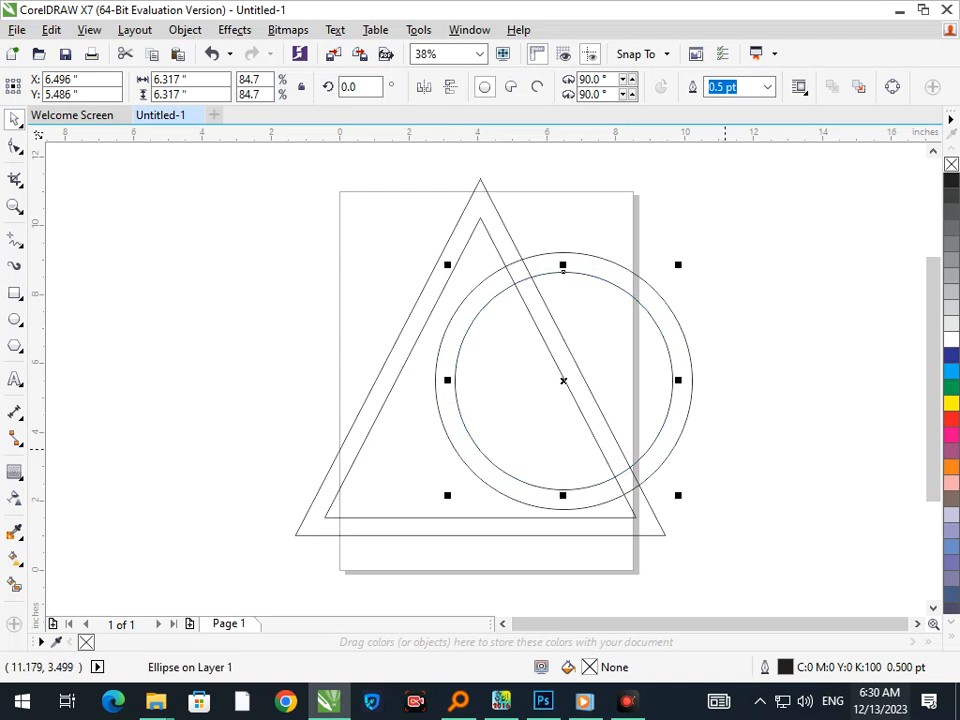
click(725, 449)
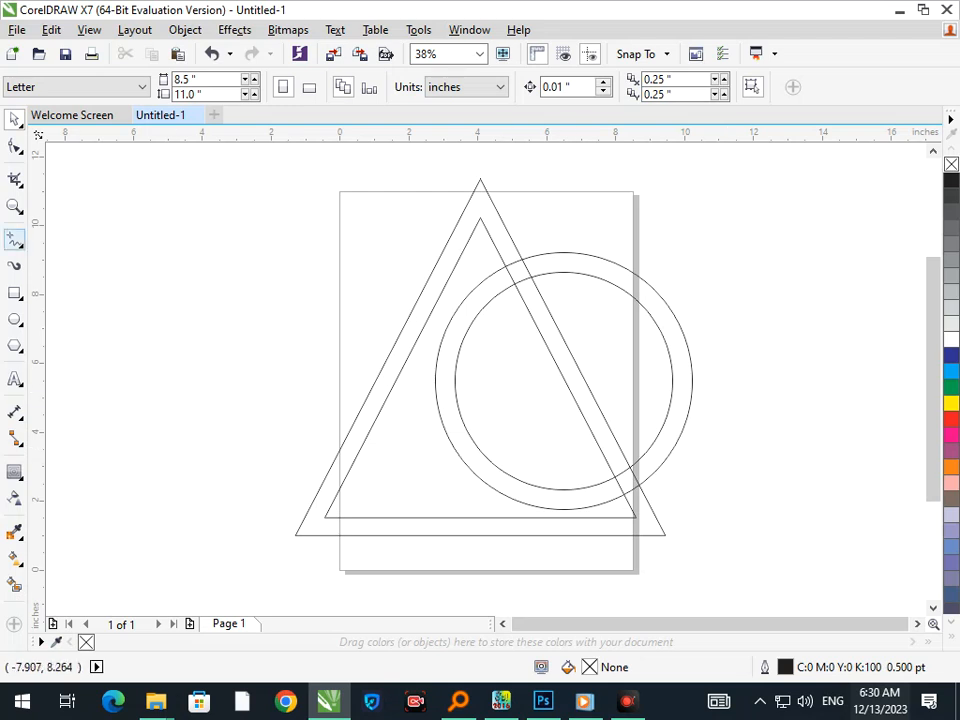
click(20, 184)
click(118, 220)
click(562, 370)
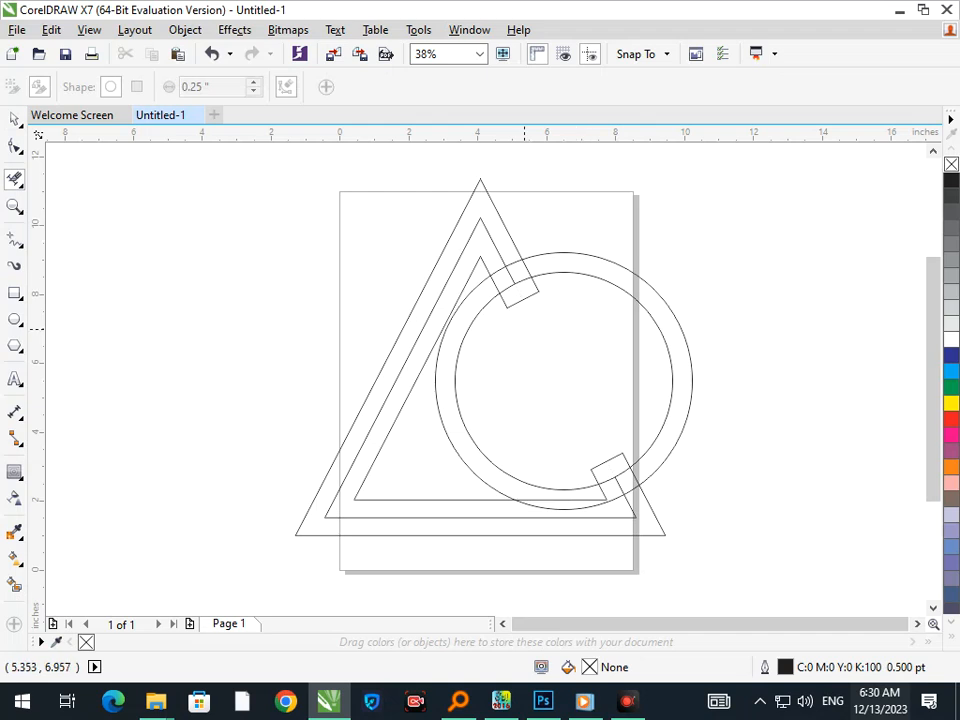
key(ctrl+z)
click(14, 119)
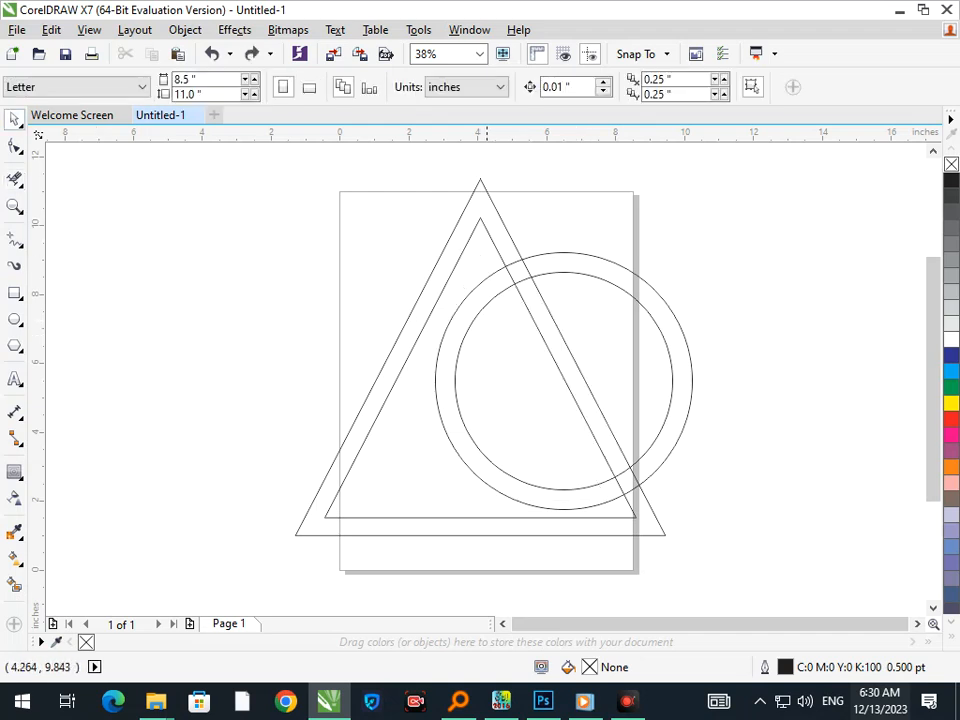
Break the triangle's contour group apart into separate outlines.
drag(485, 227, 377, 221)
key(ctrl+z)
click(185, 30)
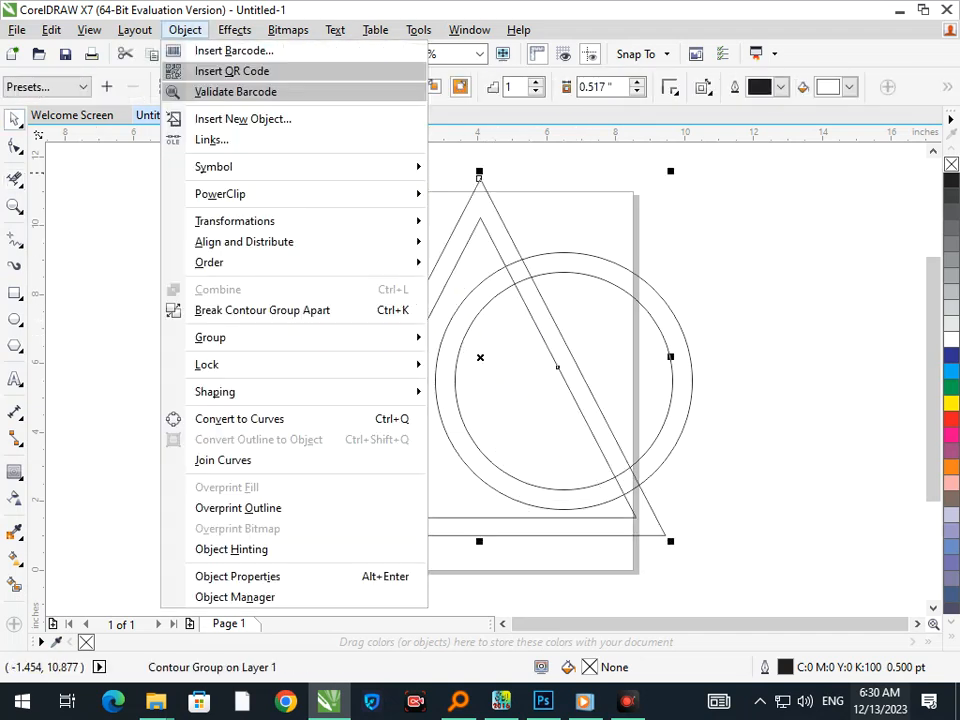
click(262, 311)
Delete the triangle's line segments inside the circle and the crossing segments at the upper junction with the ring.
click(14, 179)
drag(507, 335, 638, 370)
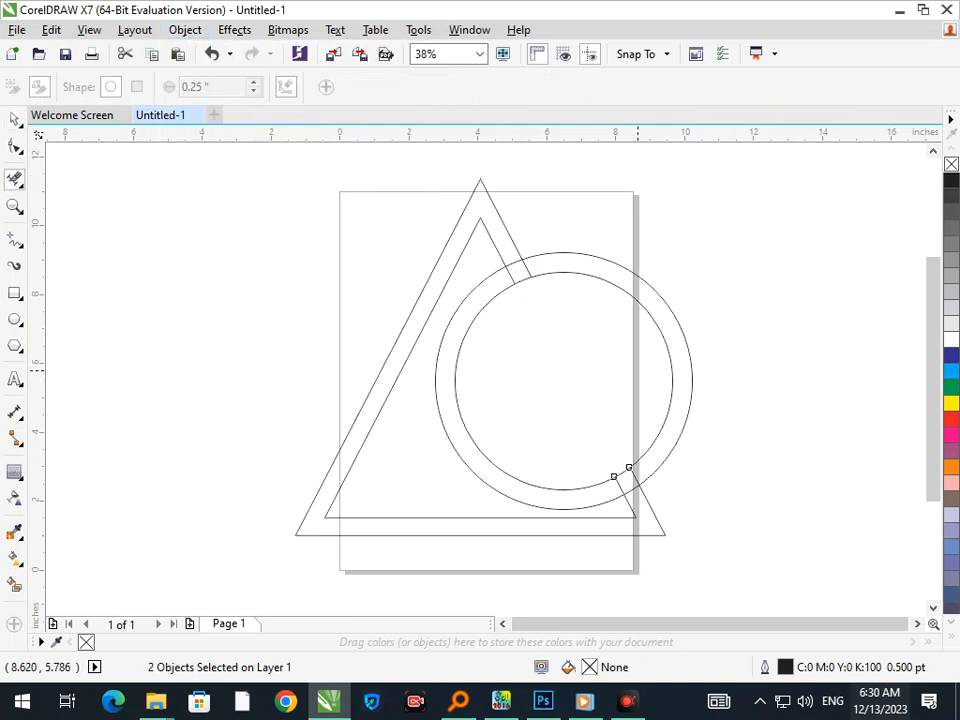
scroll(509, 275, up, 5)
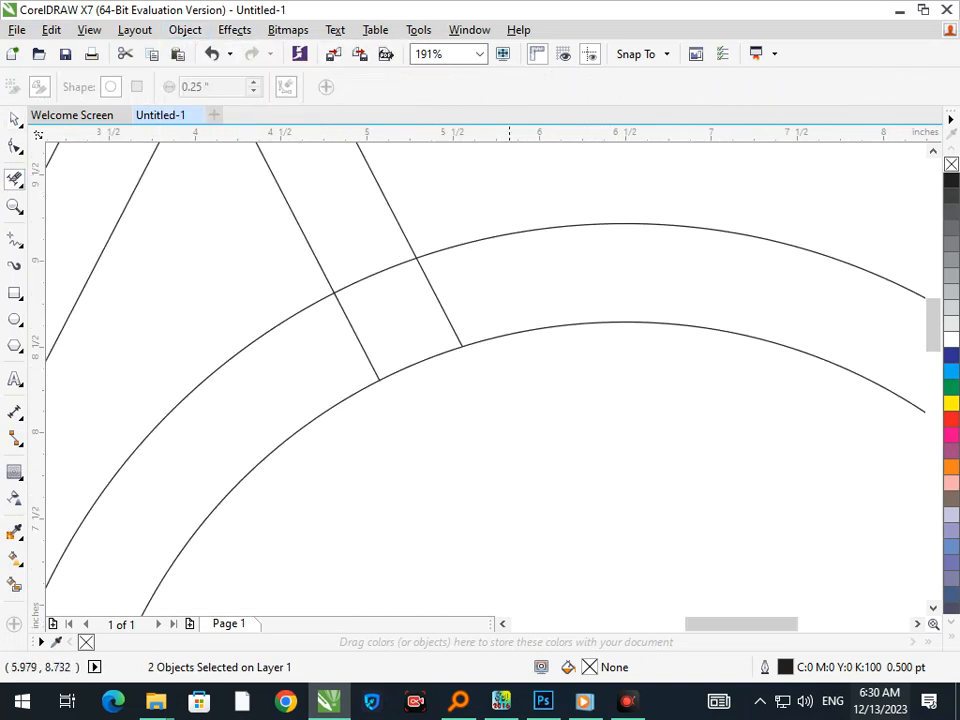
click(355, 336)
click(444, 310)
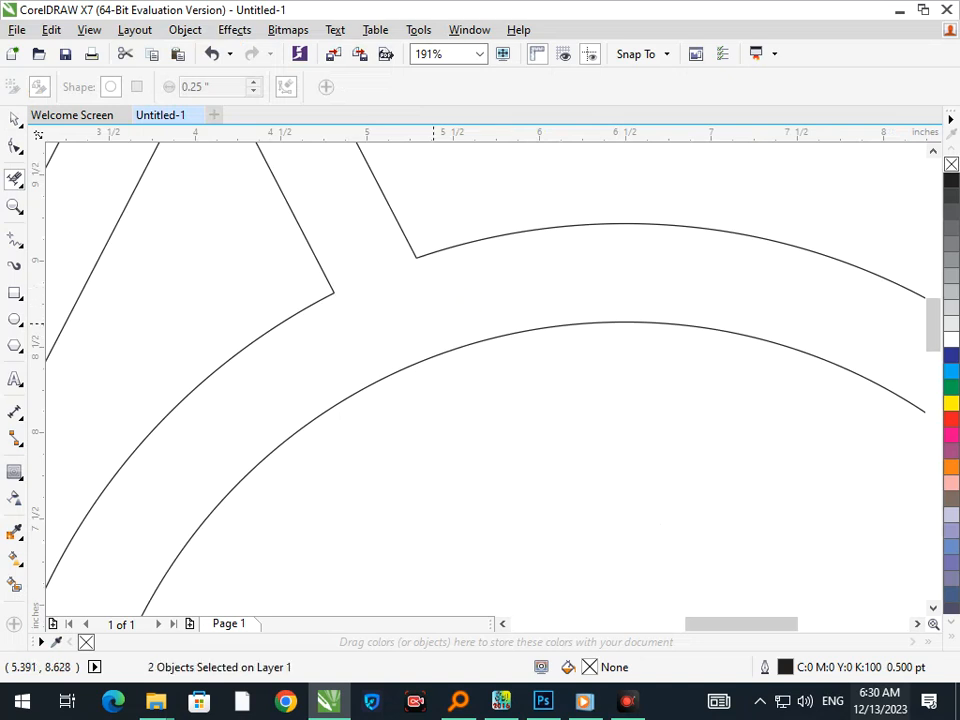
Delete the crossing segments where the triangle's lower-right side meets the ring.
scroll(545, 358, down, 5)
scroll(643, 476, up, 6)
click(416, 414)
click(495, 443)
click(517, 348)
scroll(581, 400, down, 6)
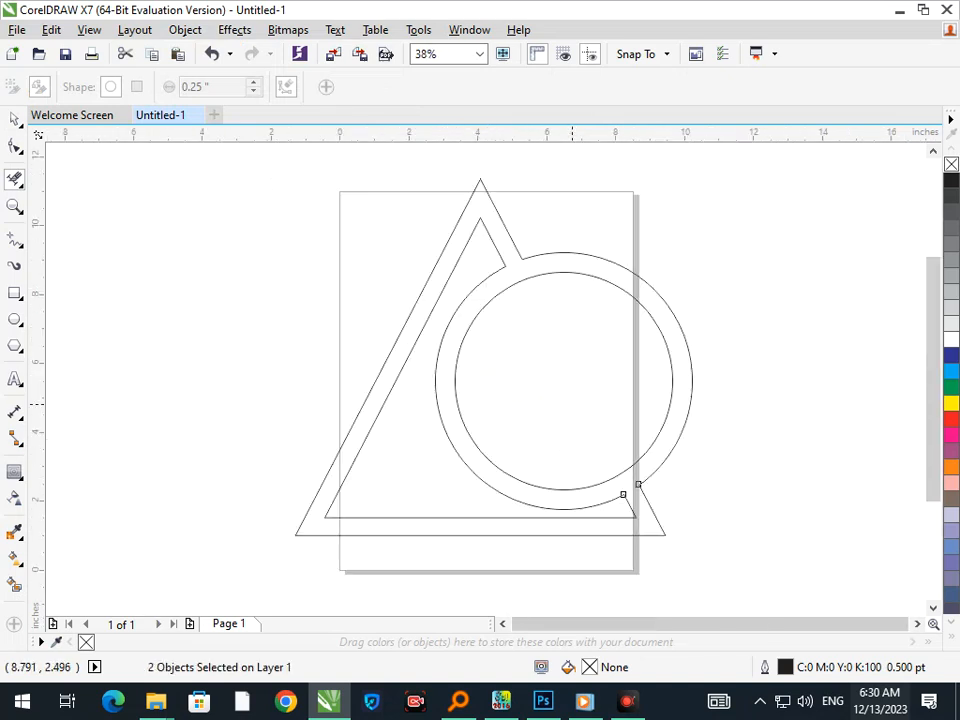
Smart-fill the band of the joined triangle and ring with slate blue (C:40 M:20 Y:0 K:40) and no outline.
click(14, 119)
click(100, 244)
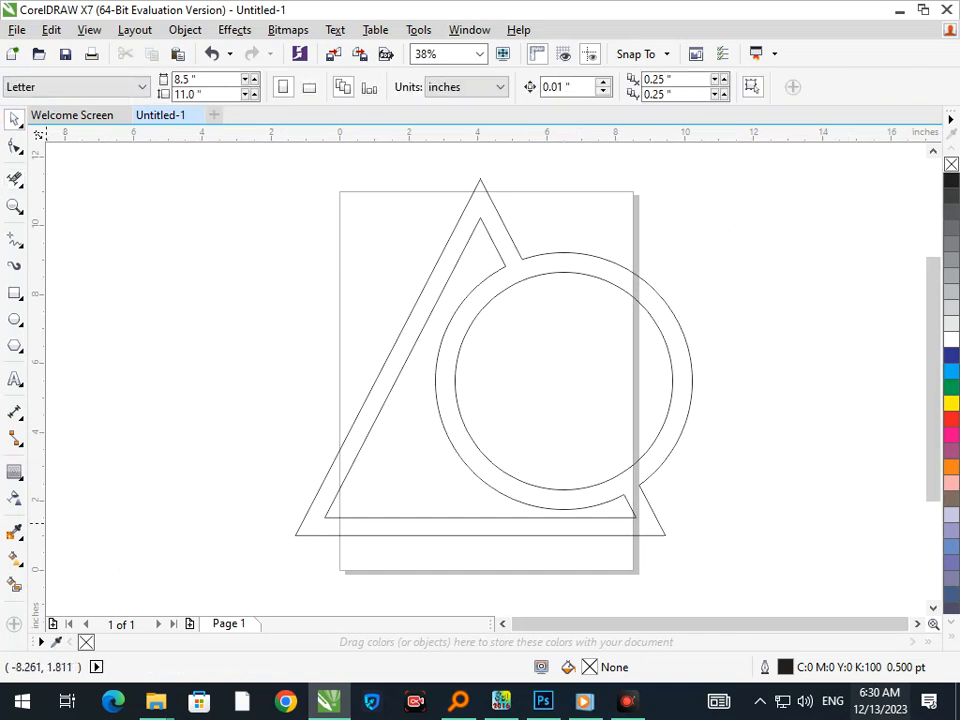
click(14, 584)
click(340, 528)
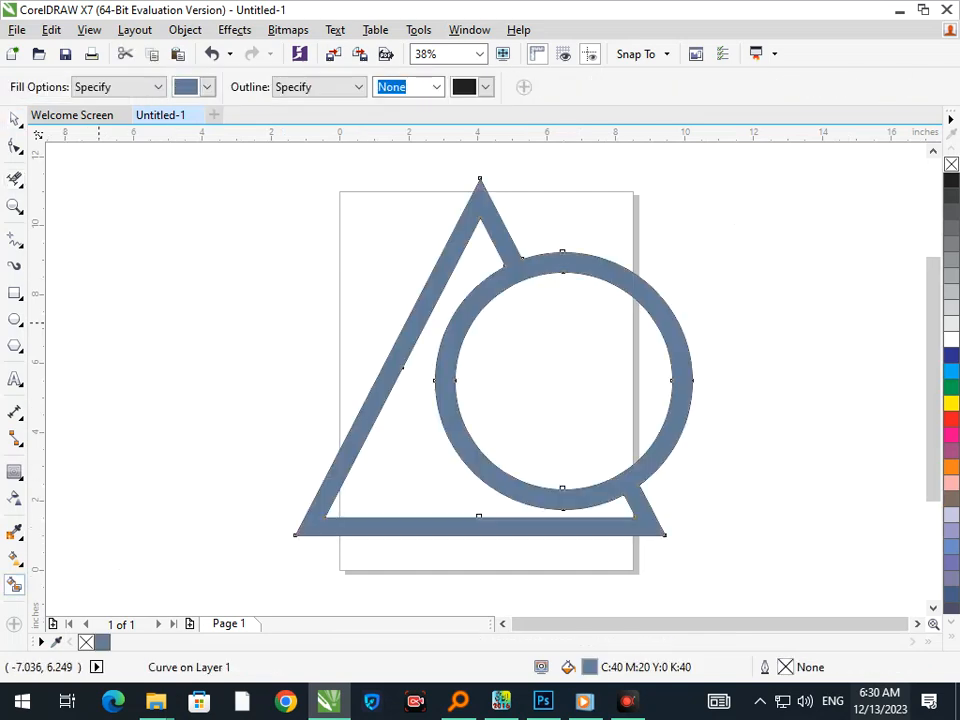
click(14, 119)
click(100, 262)
click(14, 379)
click(164, 274)
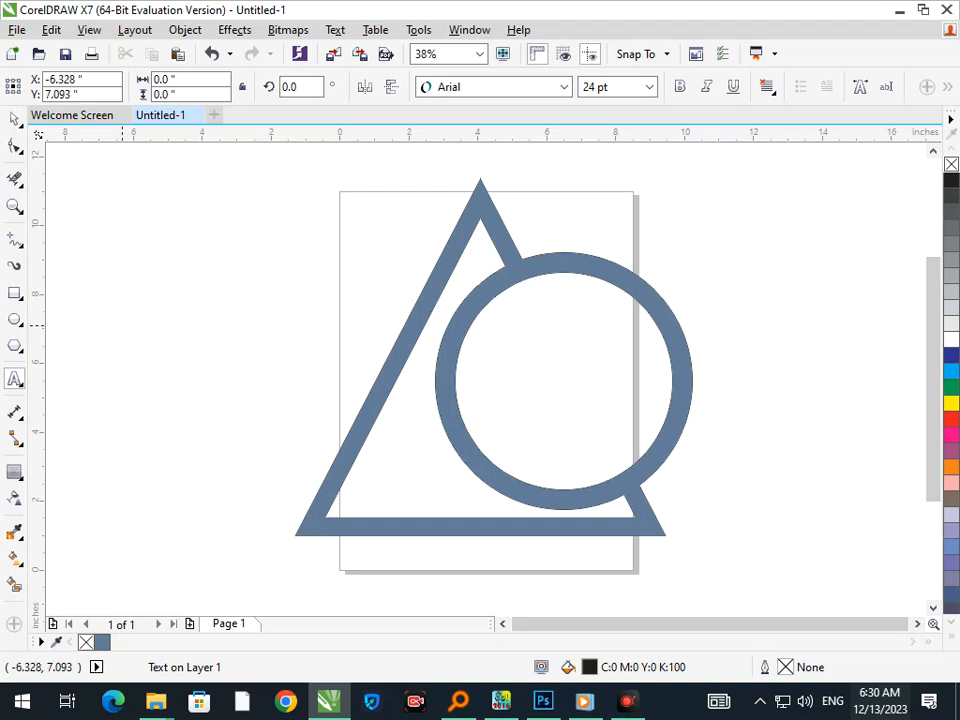
text(G)
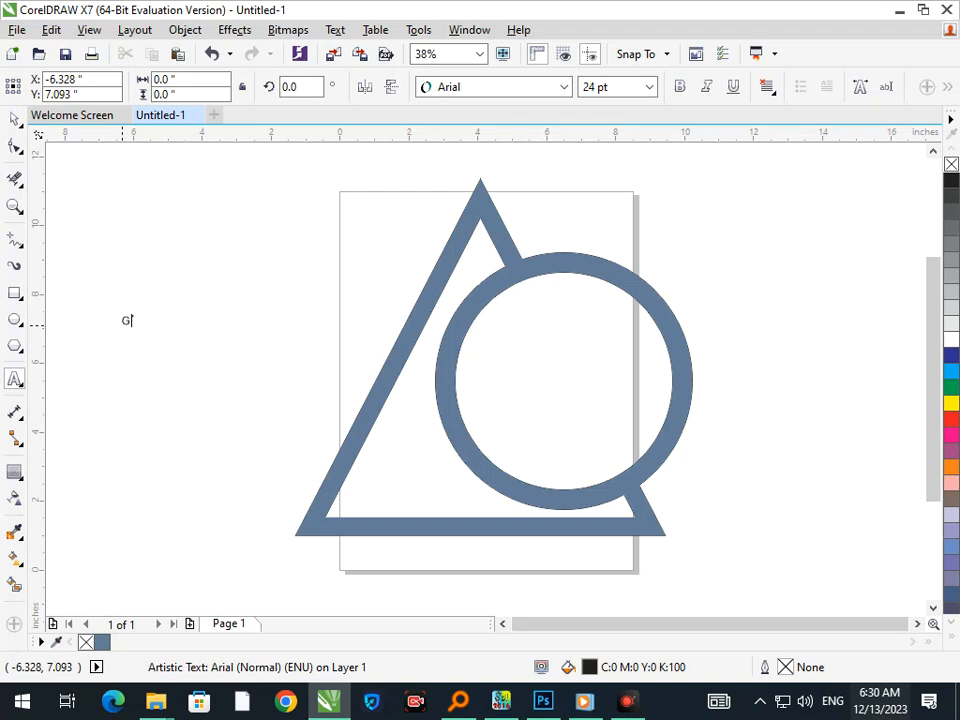
key(ctrl+z)
key(ctrl+z)
key(ctrl+z)
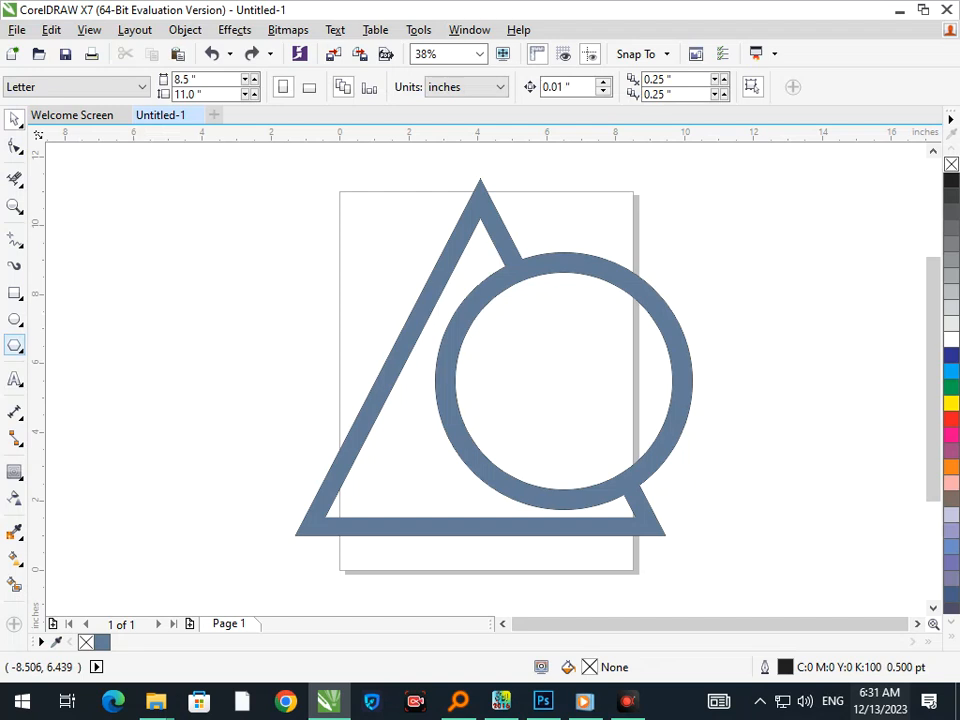
Add a capital letter G in Arial at about 128 pt inside the ring.
key(F8)
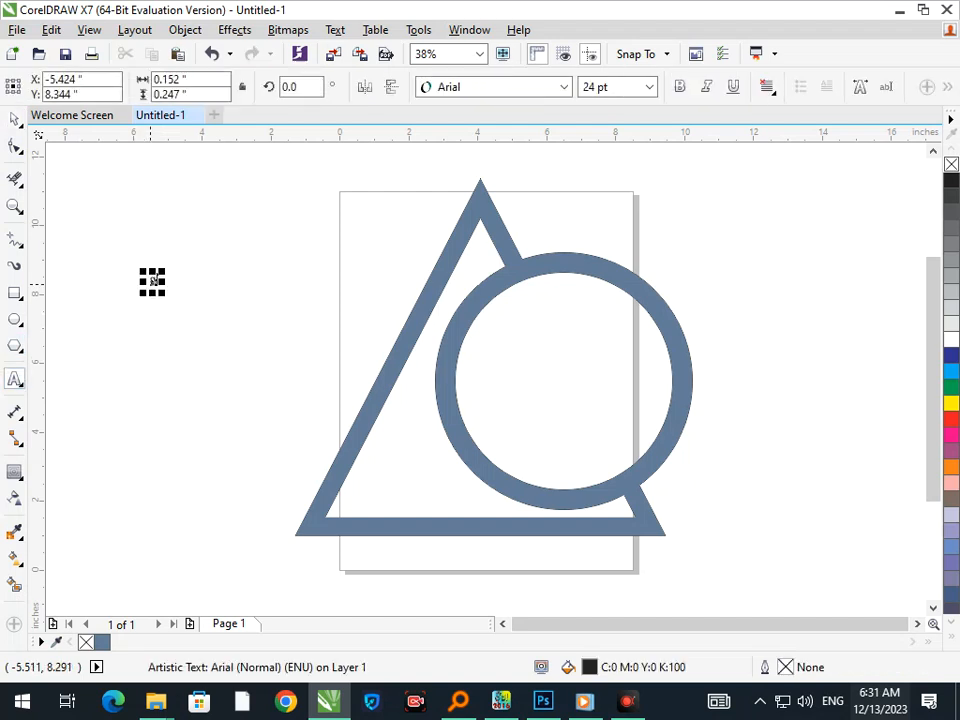
drag(163, 296, 214, 370)
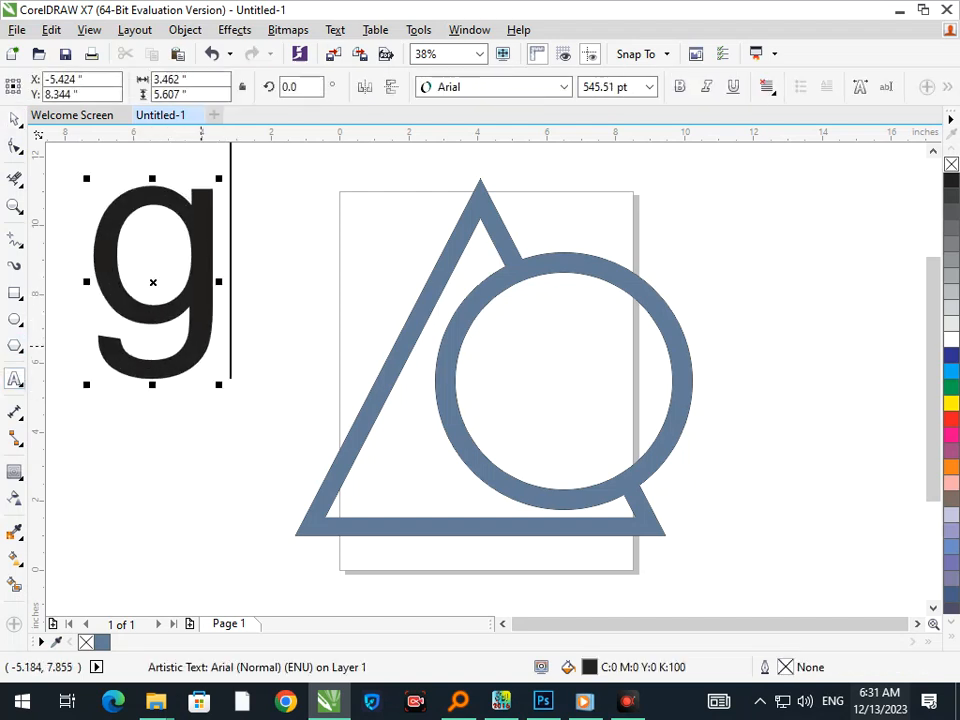
key(BackSpace)
text(G)
key(ctrl+space)
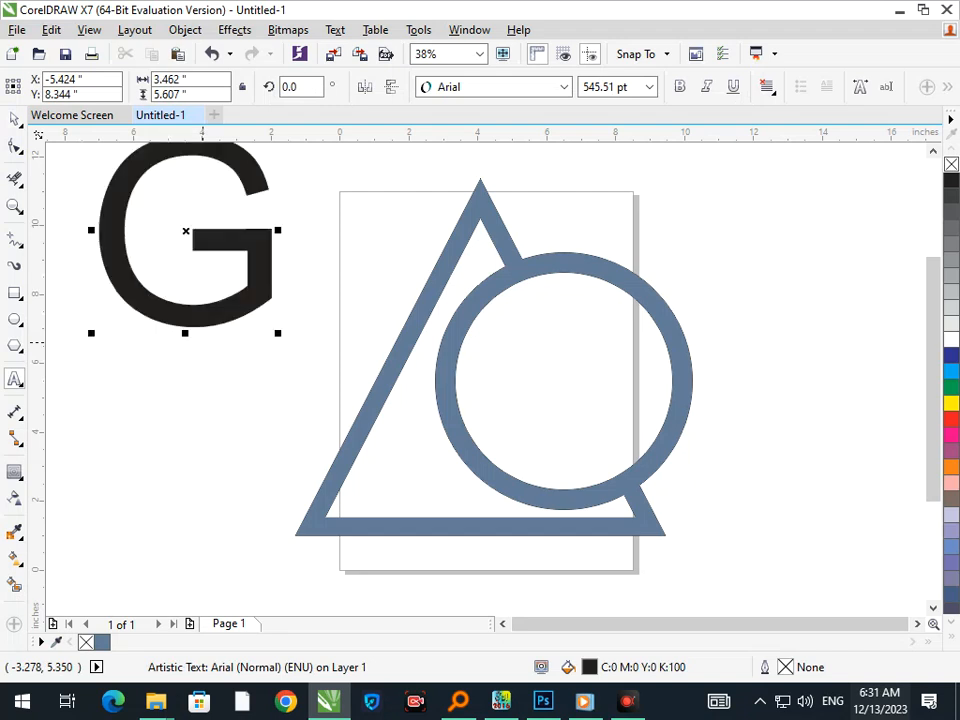
key(Delete)
key(ctrl+z)
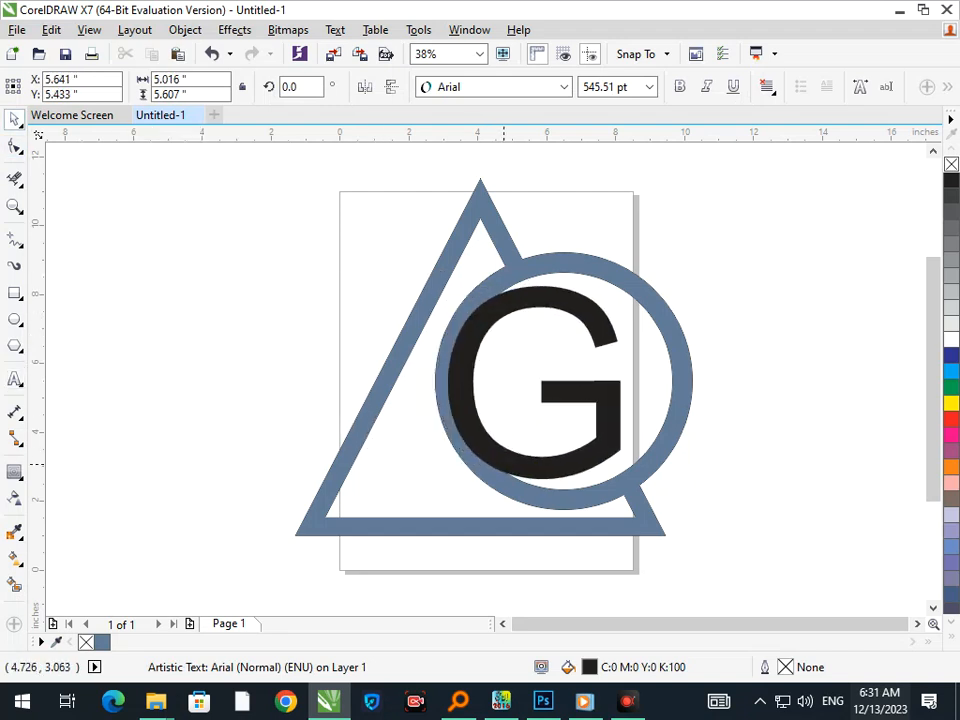
drag(494, 456, 513, 456)
drag(341, 213, 805, 582)
Duplicate the G, change the copy to "raphic" at about 87 pt, and place it directly beside the initial.
drag(343, 489, 456, 374)
right_click(456, 374)
key(F8)
key(BackSpace)
text(RA)
key(BackSpace)
key(BackSpace)
text(raphic)
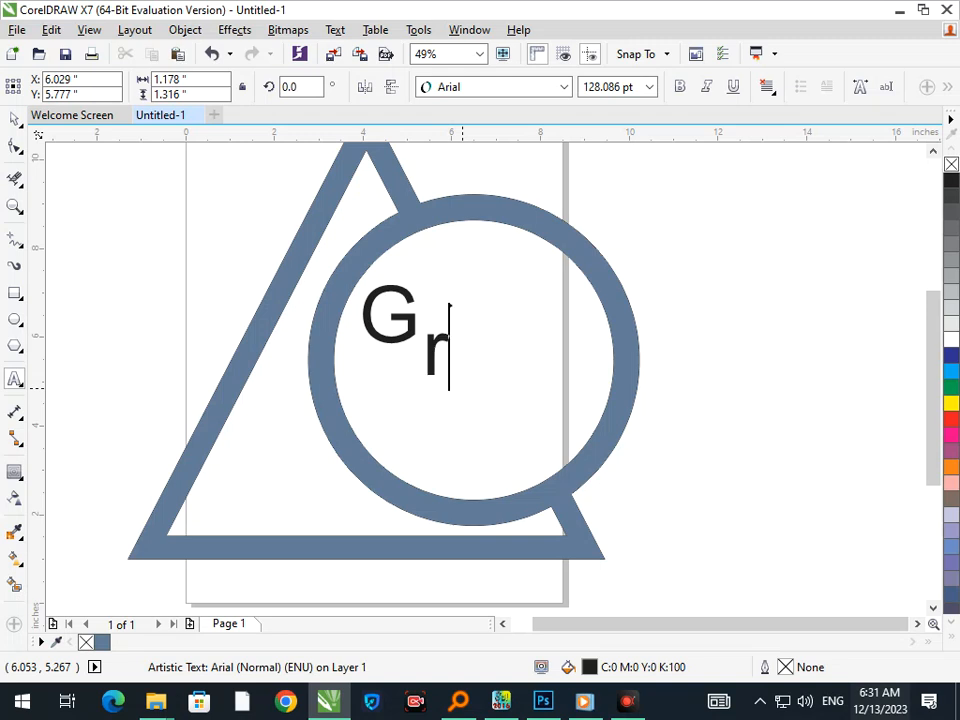
click(14, 119)
drag(420, 397, 446, 340)
Duplicate both parts of the word "Graphic" directly below the original inside the ring.
click(716, 378)
drag(701, 381, 337, 250)
drag(458, 347, 478, 427)
right_click(478, 424)
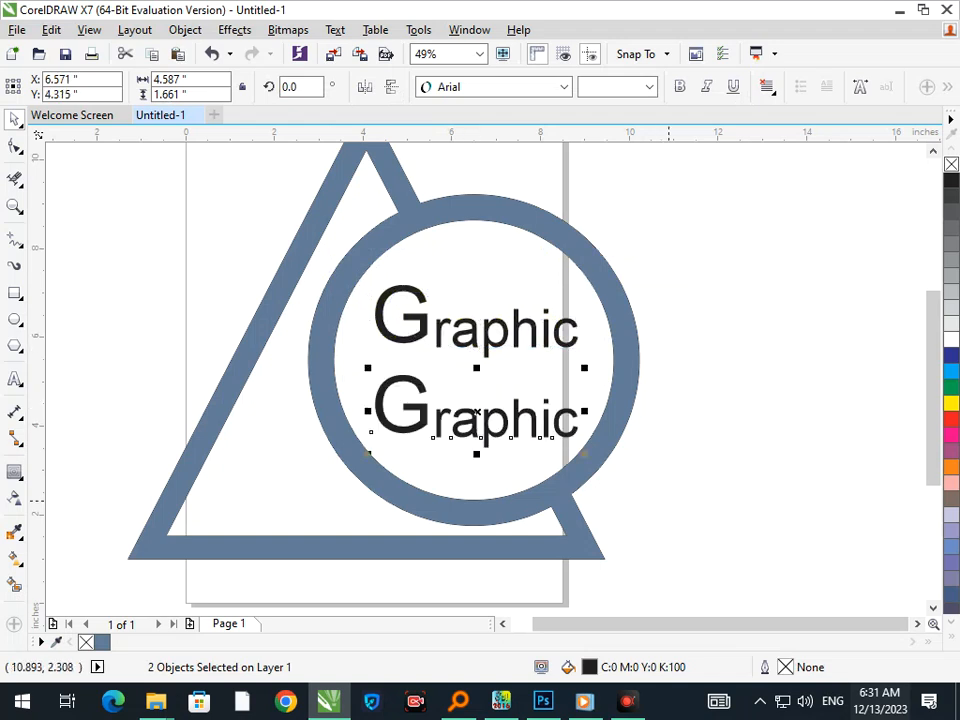
click(650, 489)
Replace the lower line's initial G with D.
double_click(424, 422)
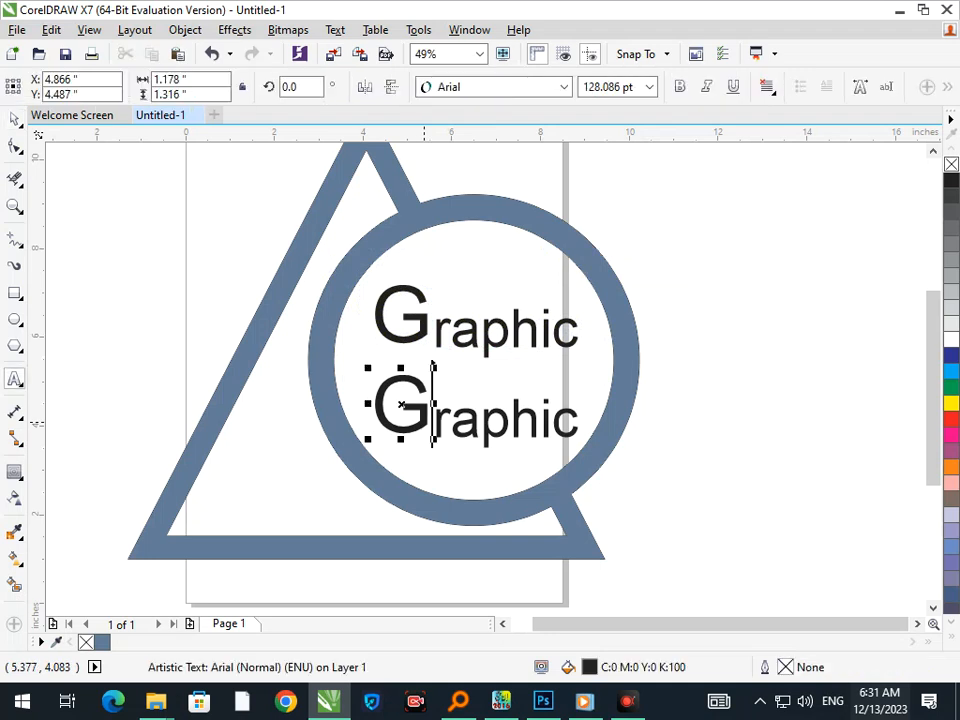
key(BackSpace)
text(D)
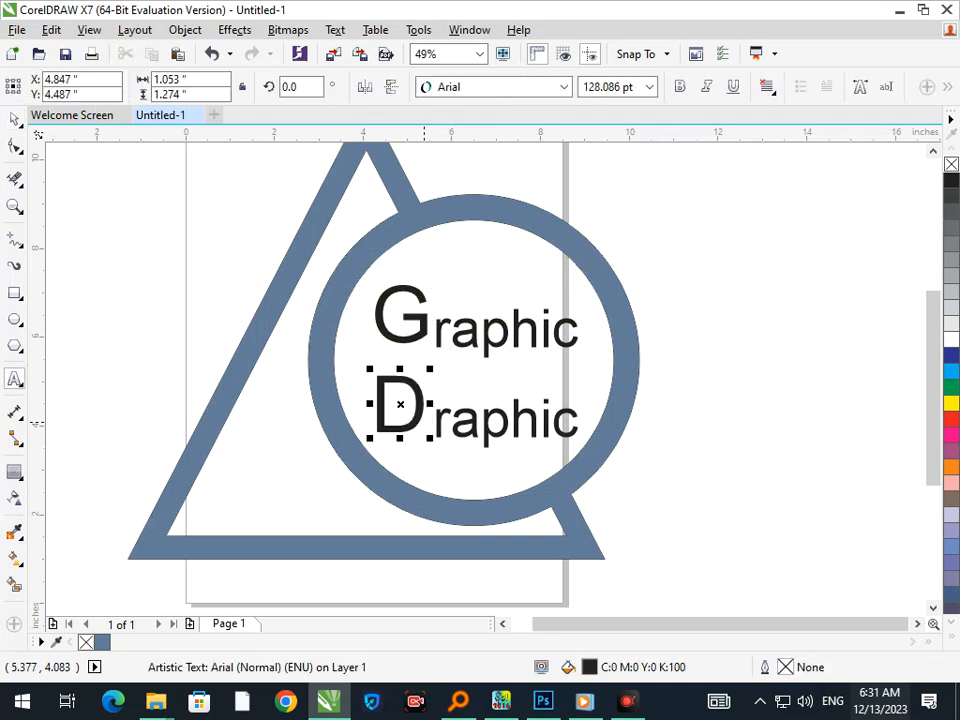
Replace the lower line's "raphic" text with "esigning".
click(579, 420)
key(BackSpace)
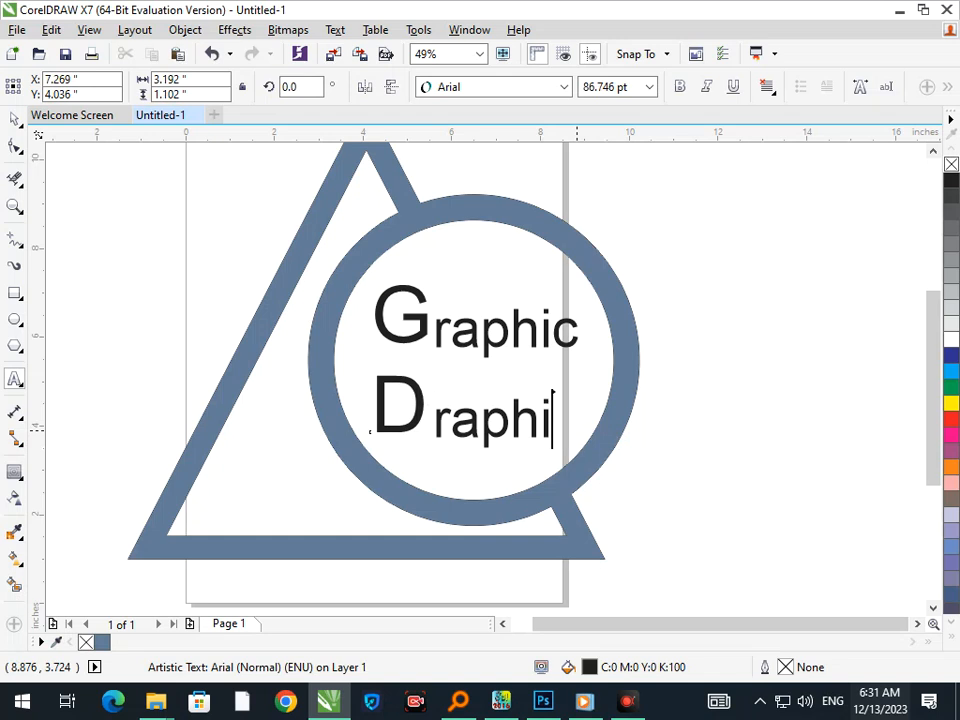
key(BackSpace)
key(BackSpace)
key(BackSpace)
key(BackSpace)
key(BackSpace)
text(esi)
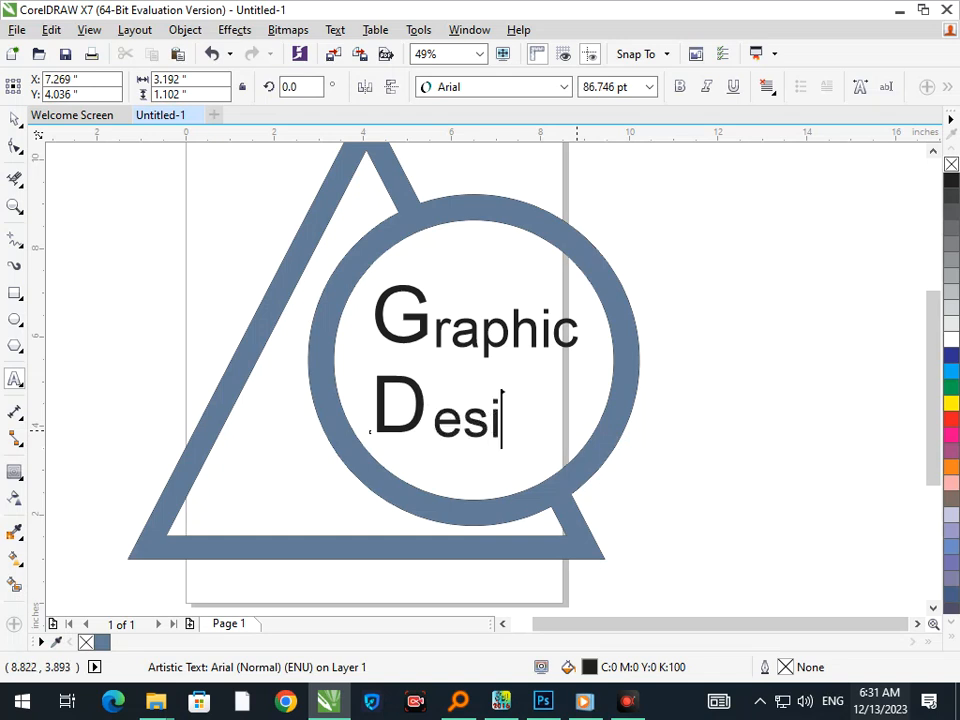
text(gning)
click(14, 119)
Scale down the D and "esigning" to fit inside the ring, with "esigning" at about 72.6 pt close beside the D.
click(362, 418)
click(387, 430)
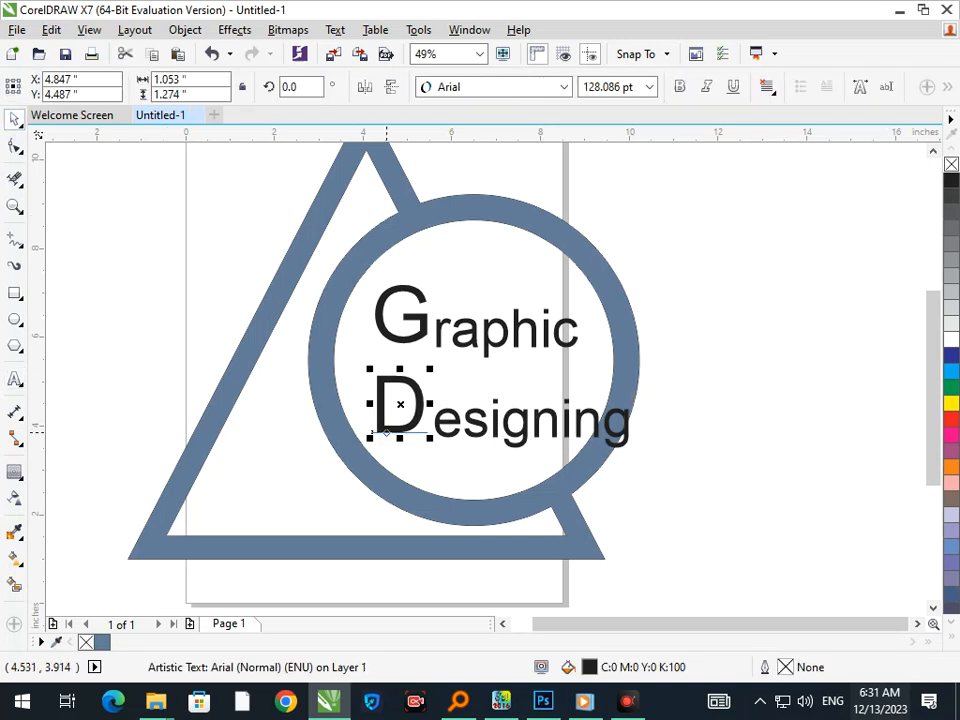
shift+click(446, 425)
drag(373, 457, 395, 471)
mouse_move(473, 428)
mouse_down()
mouse_move(417, 424)
mouse_move(424, 432)
mouse_up()
click(660, 459)
key(Escape)
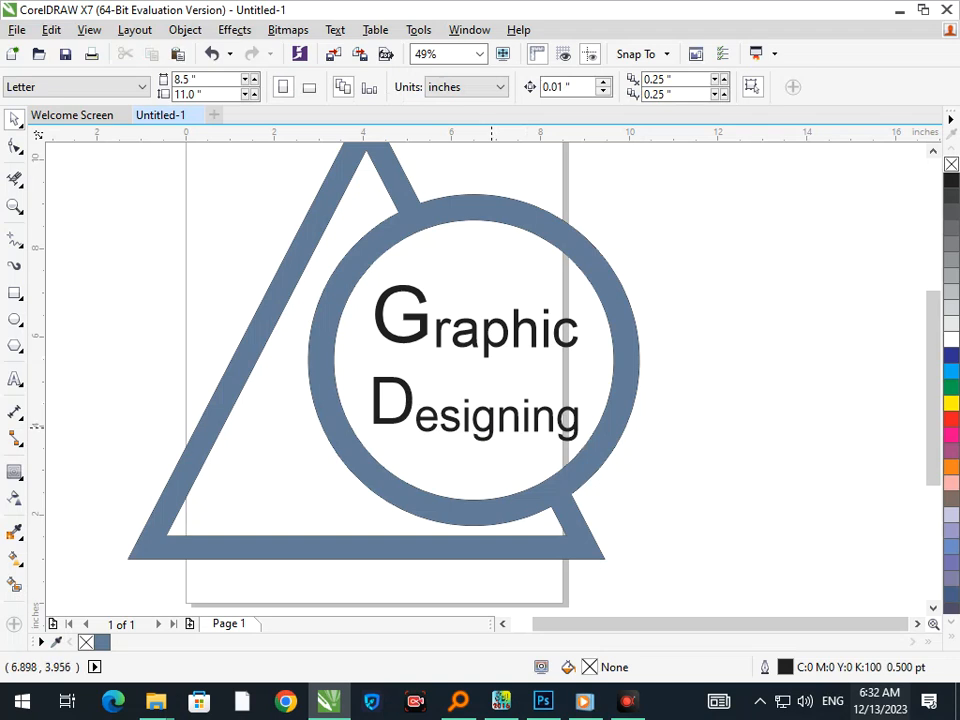
Make the "esigning" text bold.
click(497, 421)
click(680, 87)
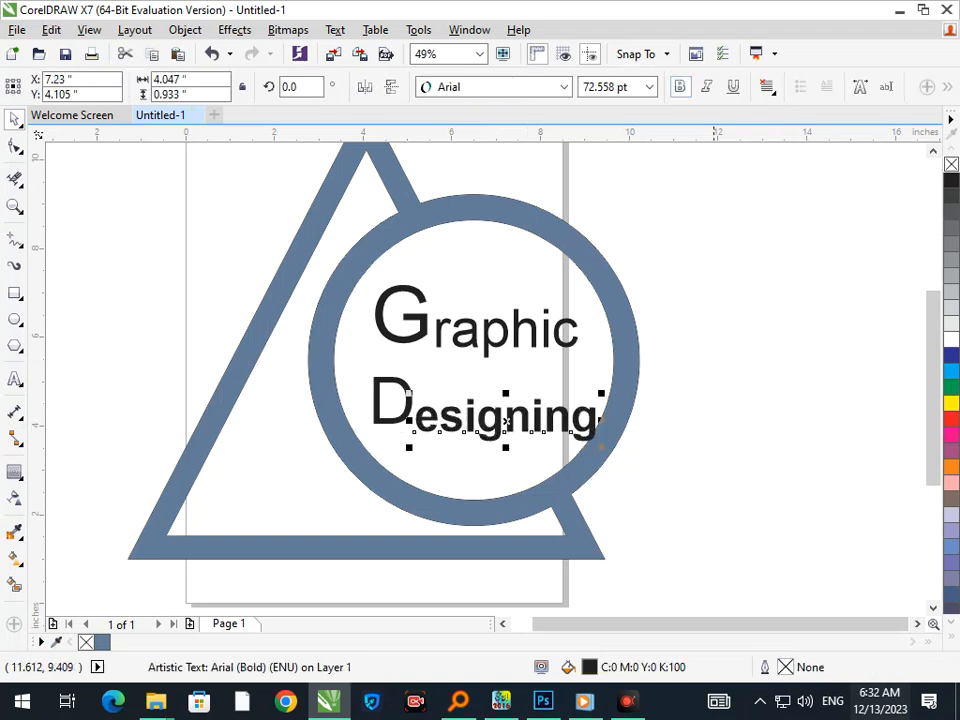
click(749, 384)
Shrink the bold "esigning" text to about 68.7 pt and move it closer to the D.
click(471, 420)
mouse_move(402, 452)
mouse_down()
mouse_move(374, 447)
mouse_move(412, 455)
mouse_up()
click(695, 468)
click(470, 425)
drag(471, 425, 446, 417)
shift+click(377, 384)
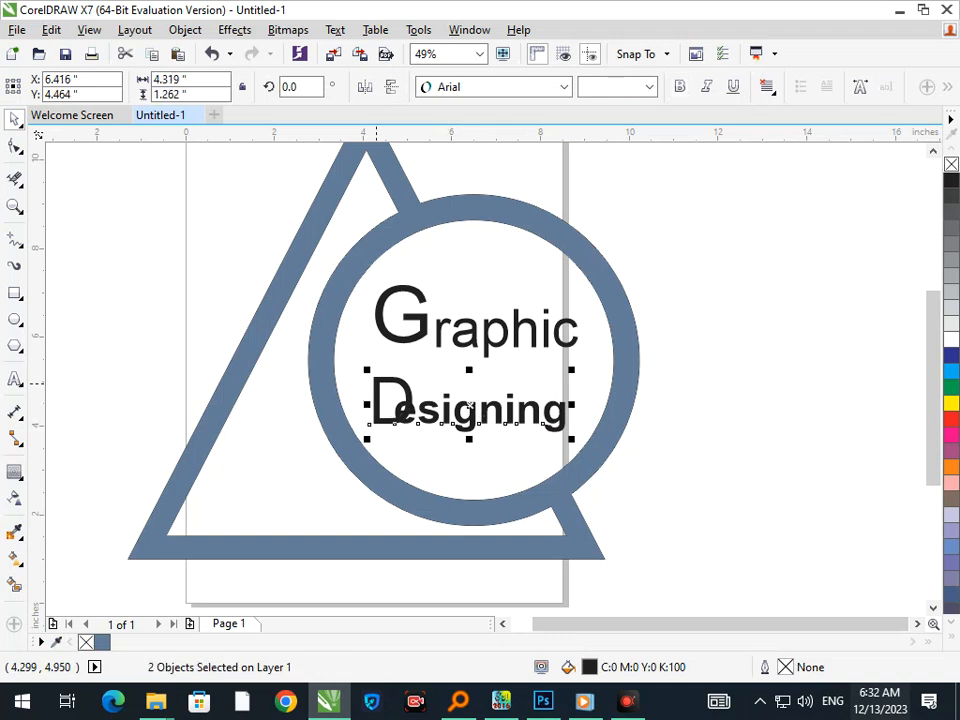
click(683, 465)
click(436, 412)
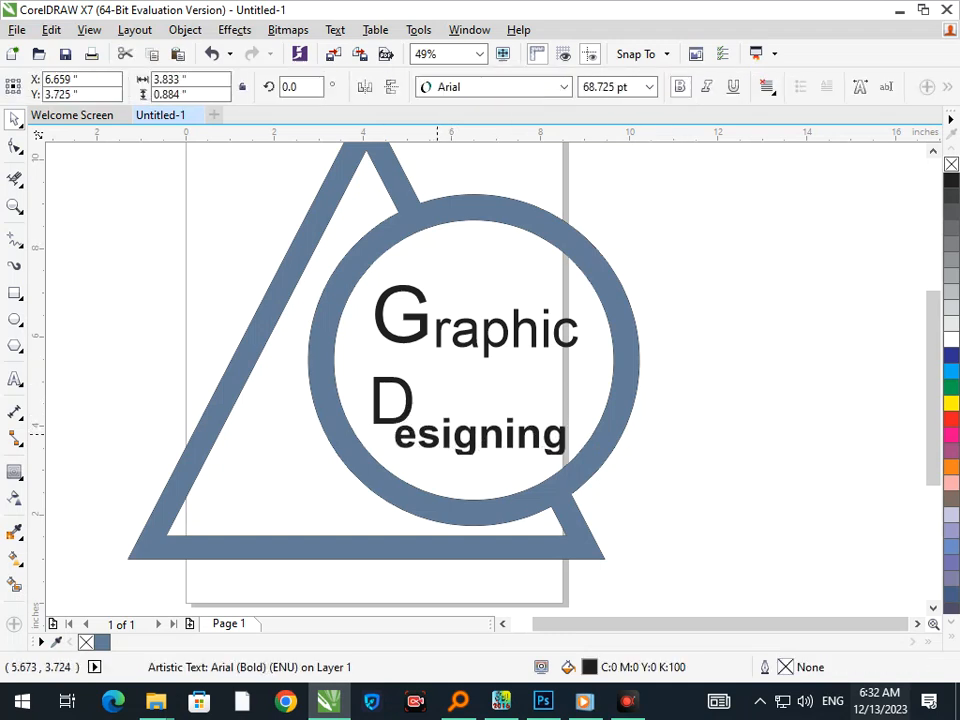
shift+click(377, 380)
click(434, 485)
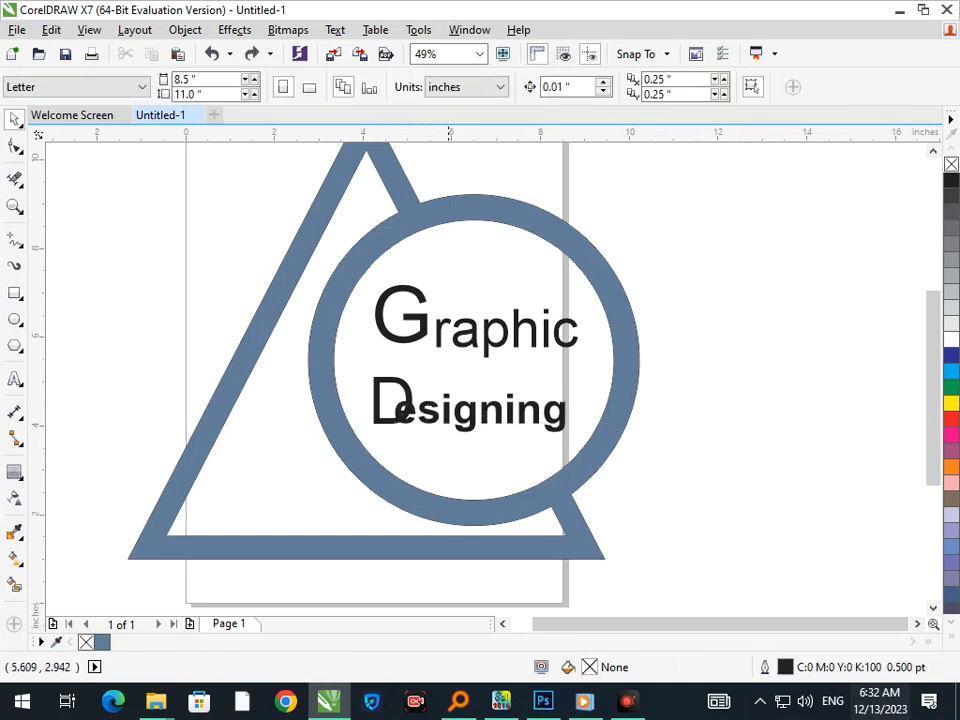
Trim the D using the overlapping "esigning" text as the cutting shape.
click(464, 418)
shift+click(380, 384)
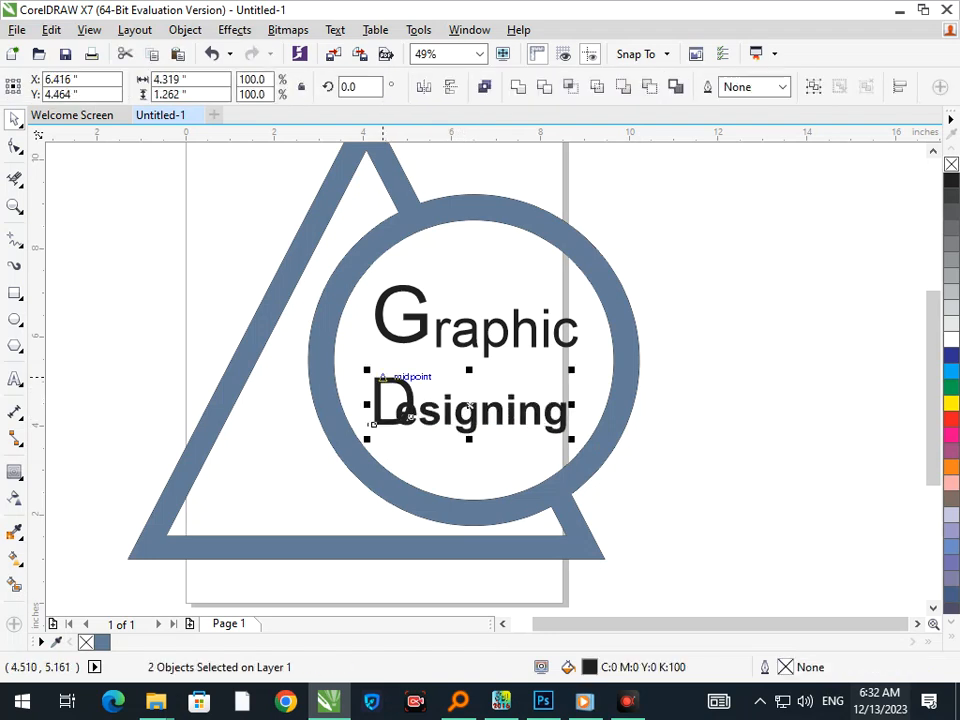
click(544, 87)
click(724, 386)
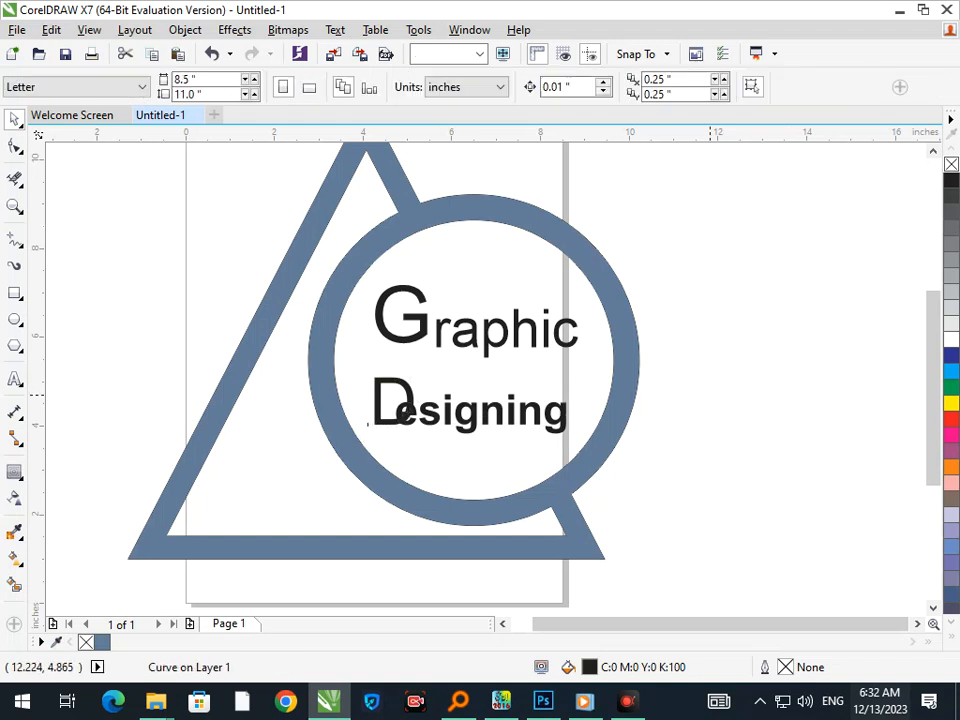
click(466, 427)
drag(466, 427, 509, 439)
key(ctrl+z)
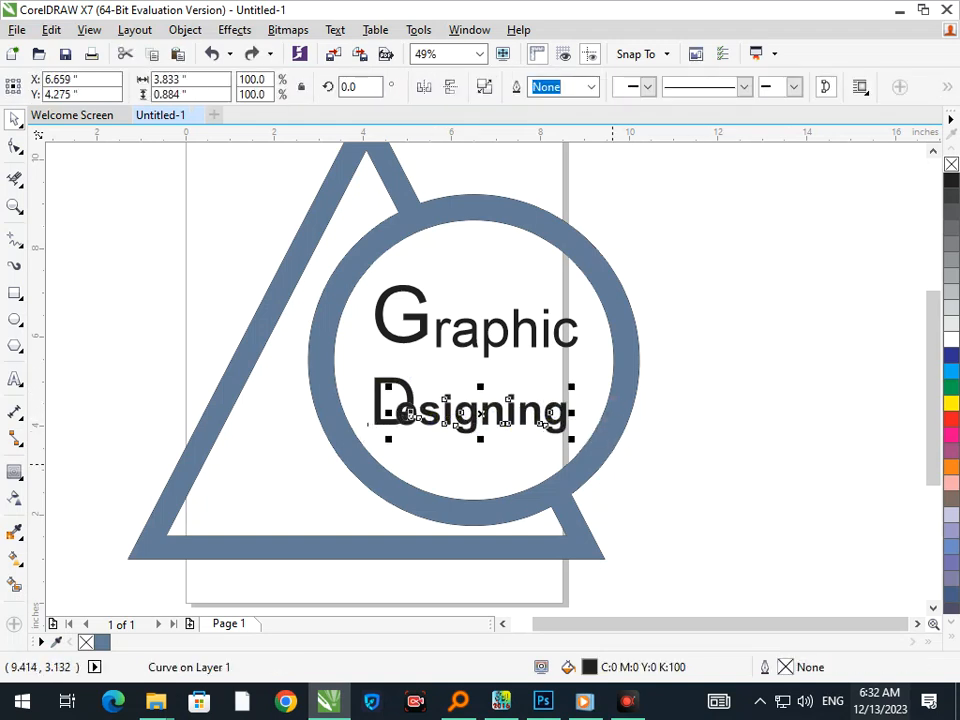
click(650, 498)
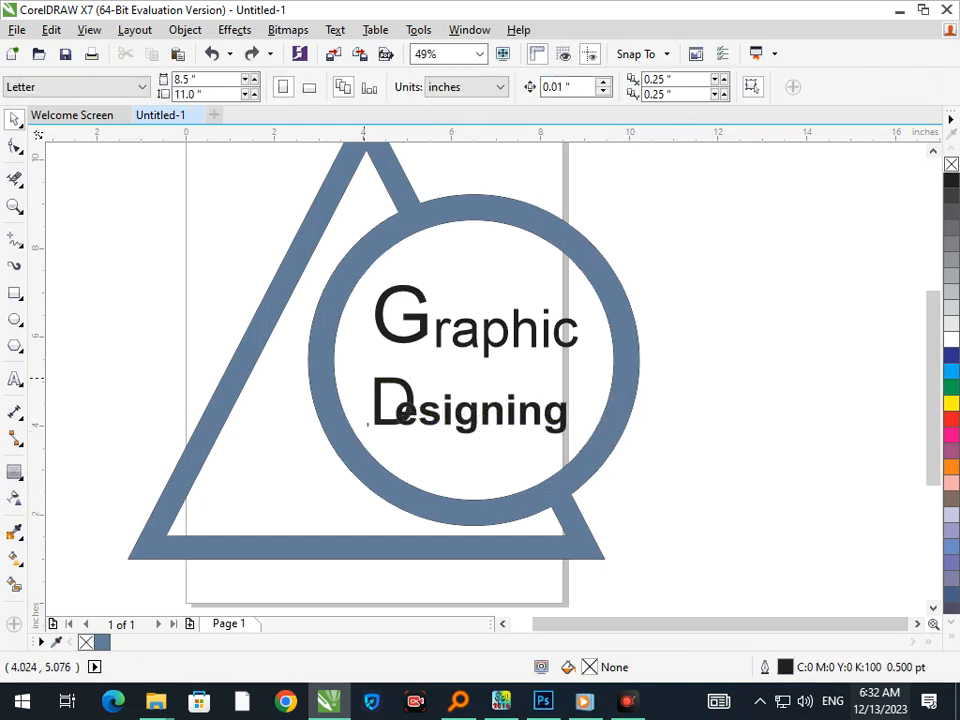
Break the trimmed D curve apart into separate pieces.
scroll(407, 421, up, 5)
drag(461, 421, 433, 423)
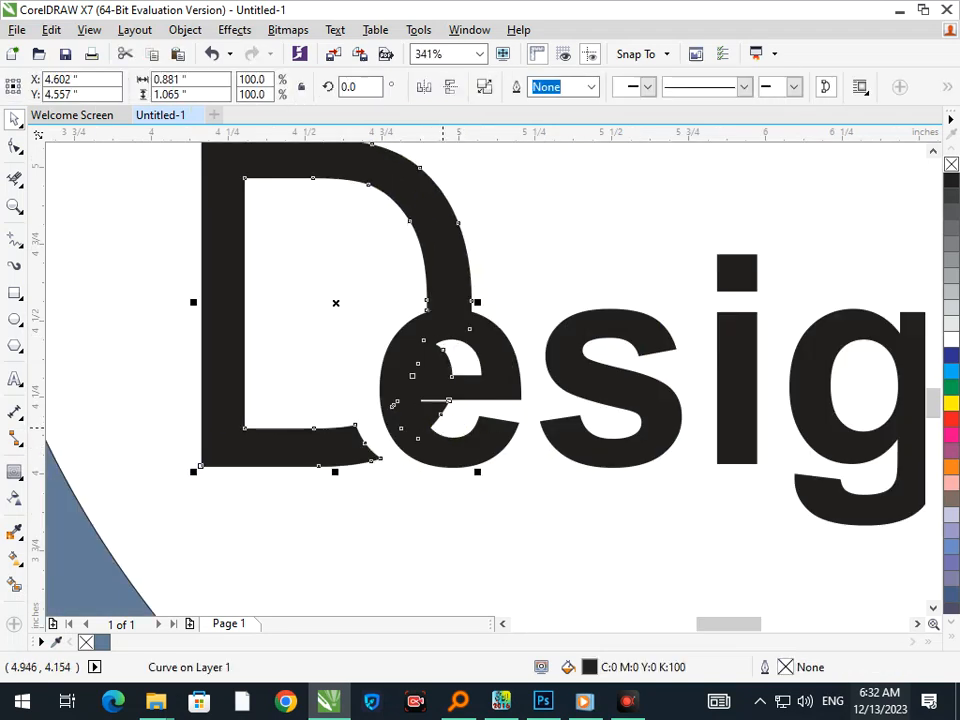
key(ctrl+z)
click(185, 30)
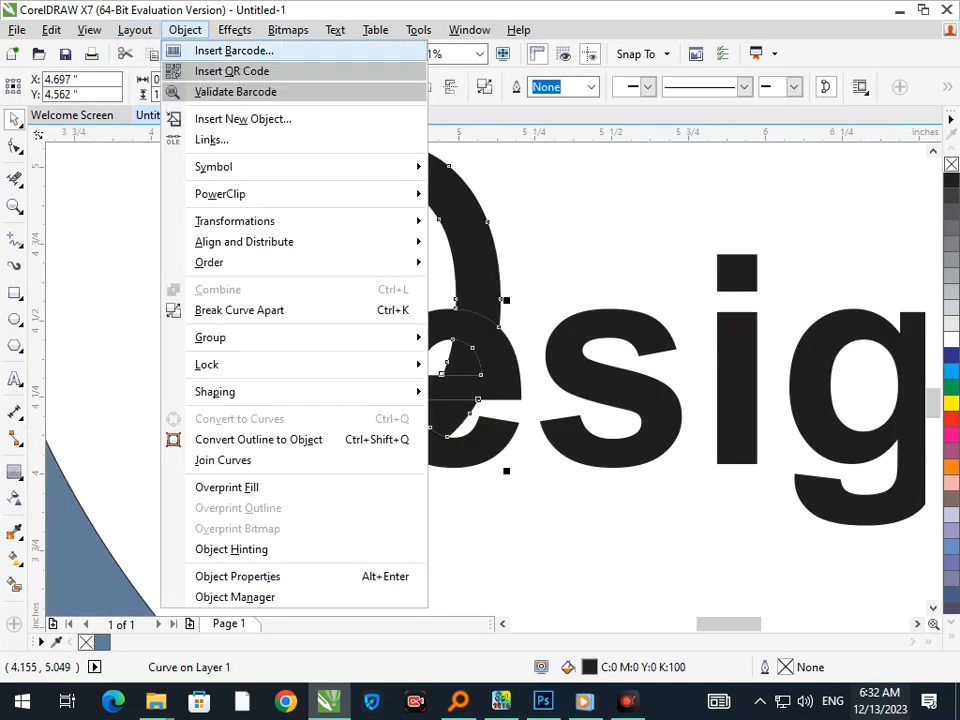
click(226, 311)
click(374, 404)
Delete the leftover D fragments inside the letter e of "esigning".
drag(456, 426, 515, 430)
key(Delete)
drag(459, 358, 403, 388)
key(Escape)
drag(460, 339, 500, 367)
key(F3)
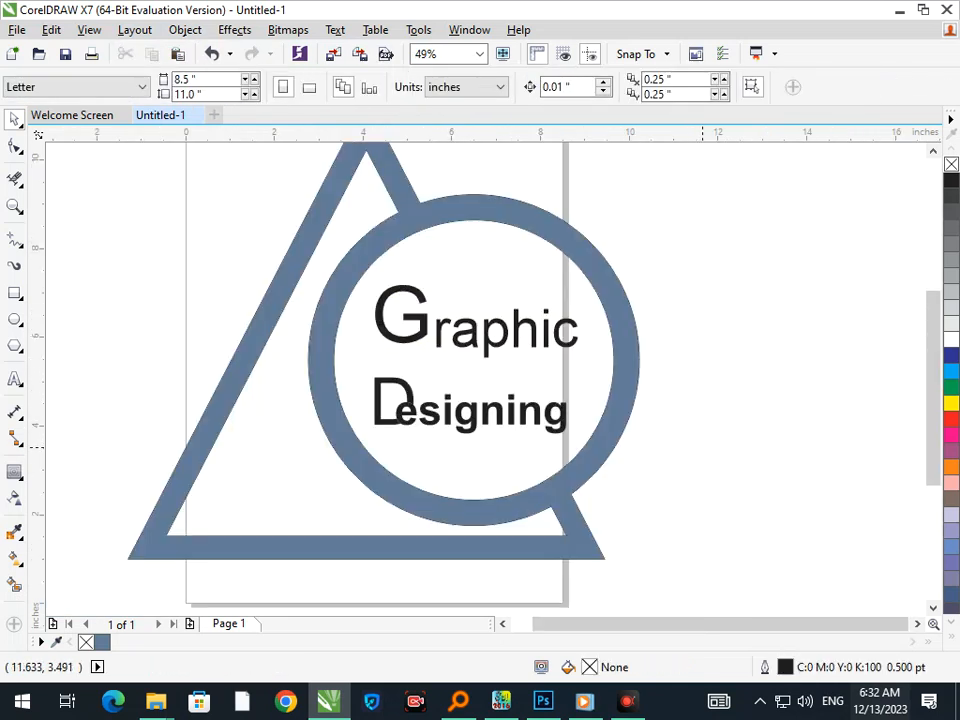
Move the "raphic" text so its r overlaps the G, and enlarge it to about 92.2 pt.
key(shift+F4)
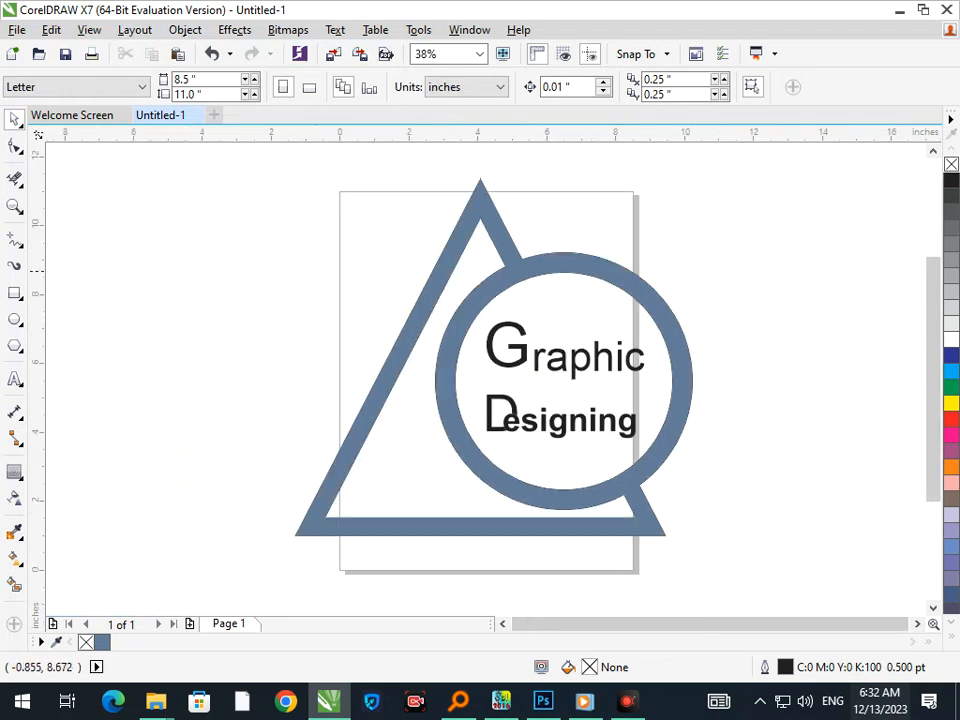
drag(343, 271, 797, 531)
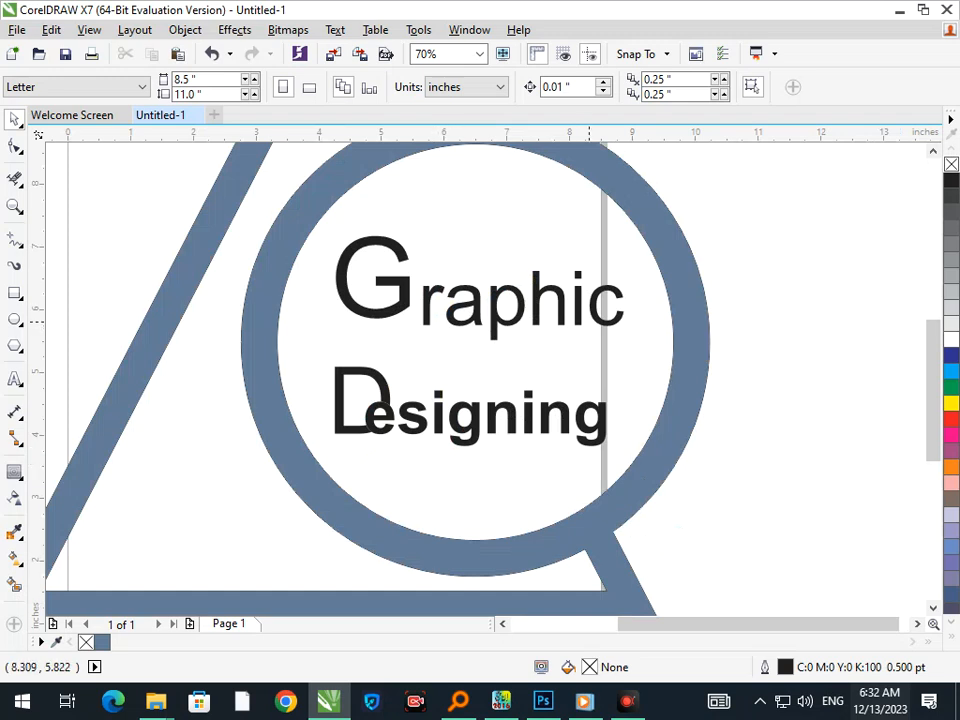
drag(503, 320, 460, 304)
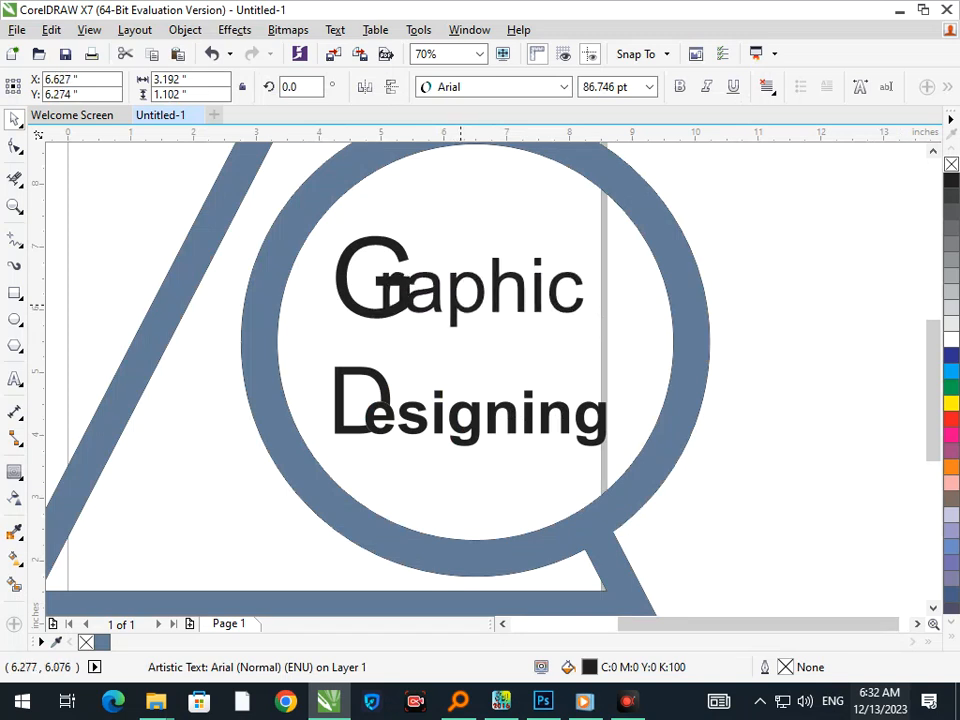
drag(589, 333, 596, 337)
drag(438, 318, 459, 331)
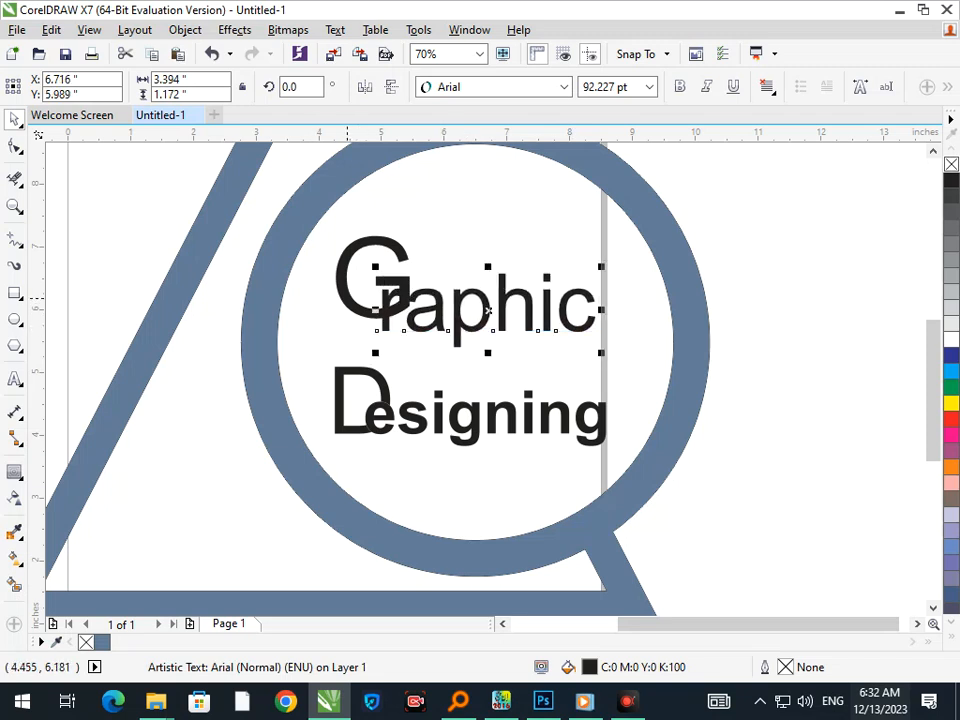
Trim the G using the enlarged, overlapping "raphic" text.
shift+click(348, 297)
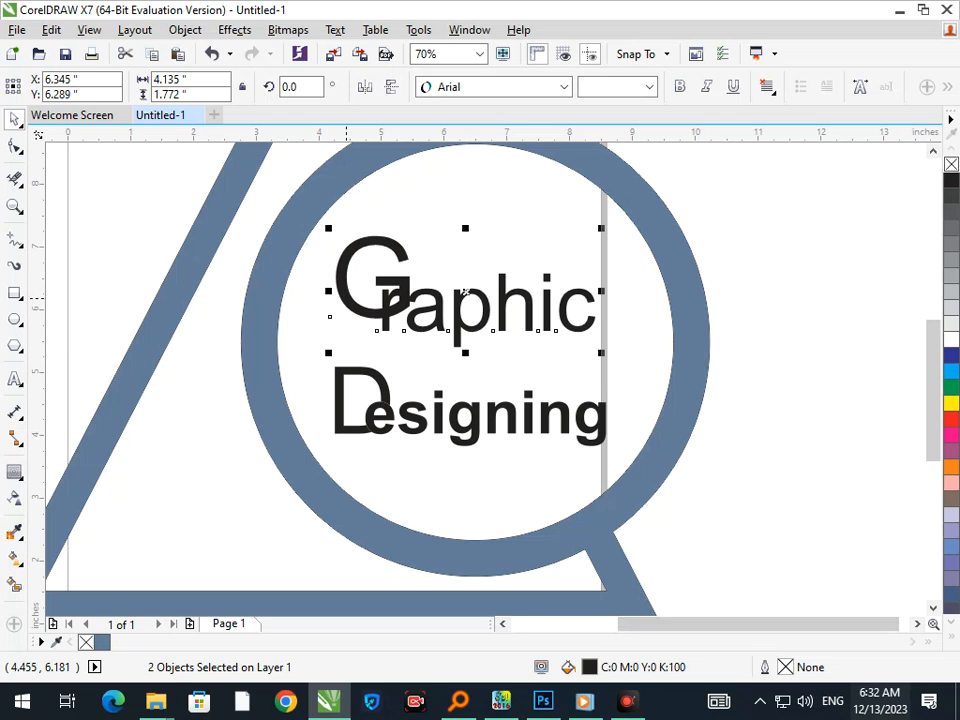
click(544, 87)
click(778, 354)
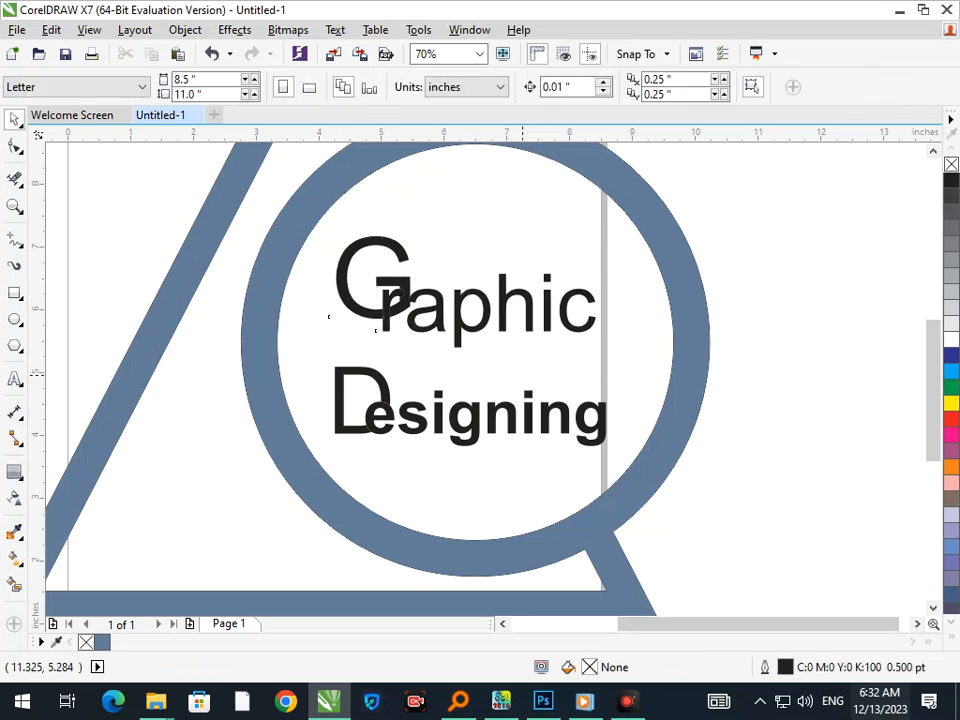
Break the trimmed G curve apart into separate pieces.
drag(376, 318, 332, 343)
key(ctrl+z)
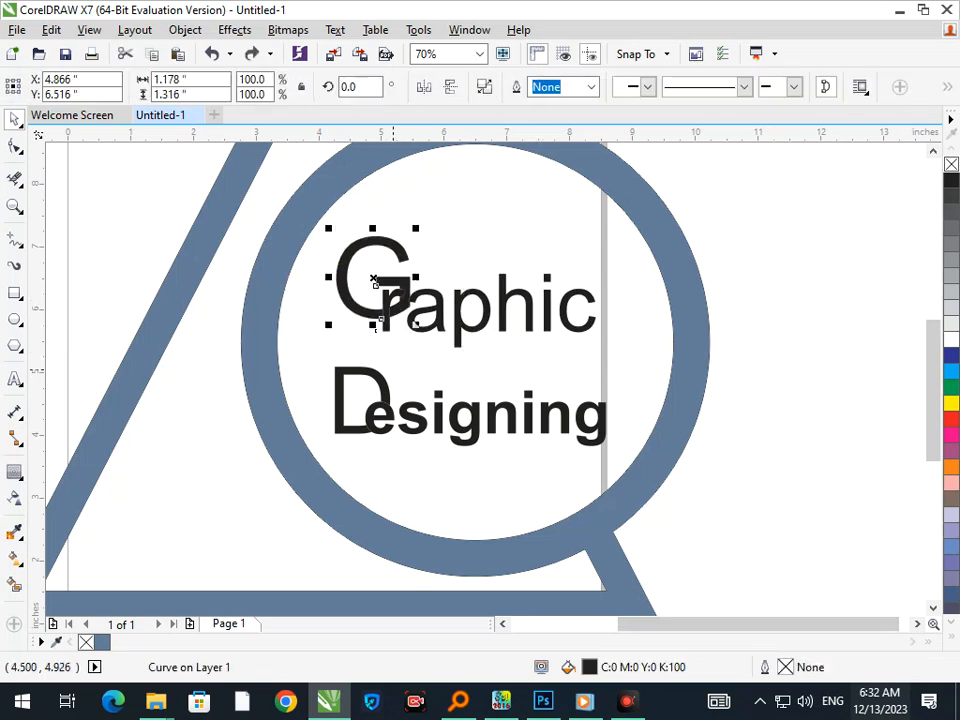
key(alt+c)
key(k)
click(782, 299)
Try moving the G's separated crossbar piece away from the r, and undo the move.
key(F2)
drag(336, 264, 464, 342)
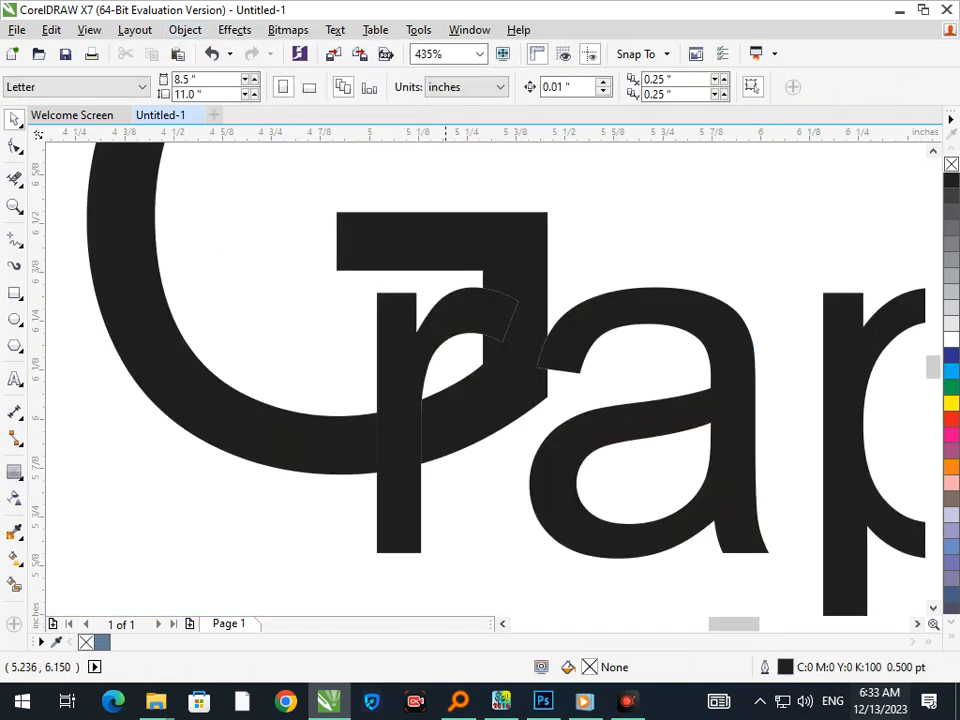
drag(459, 422, 479, 462)
key(ctrl+z)
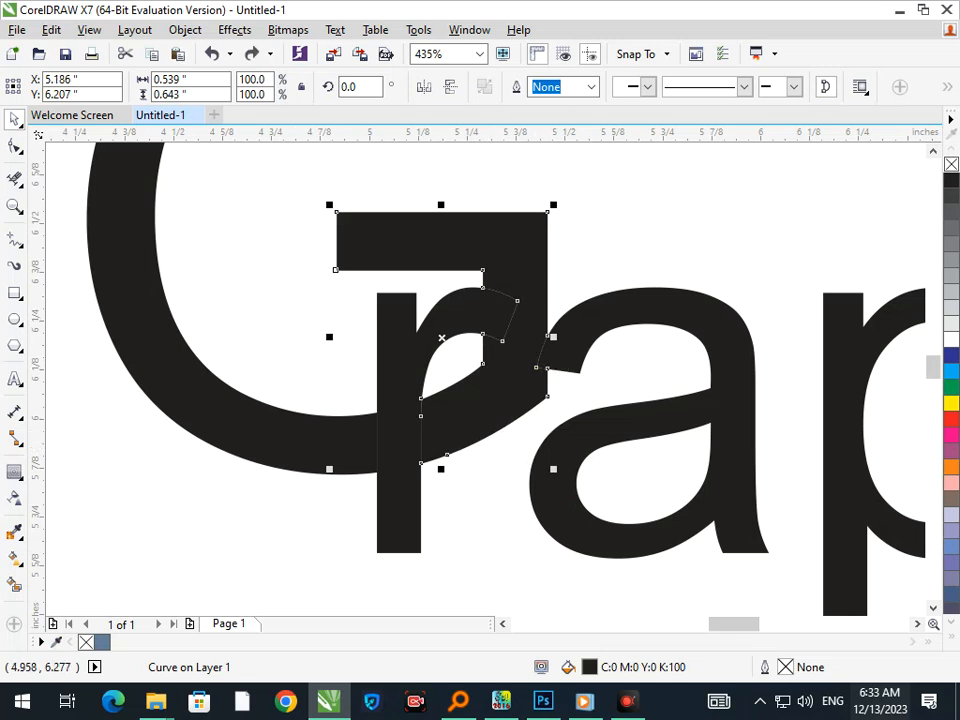
key(F3)
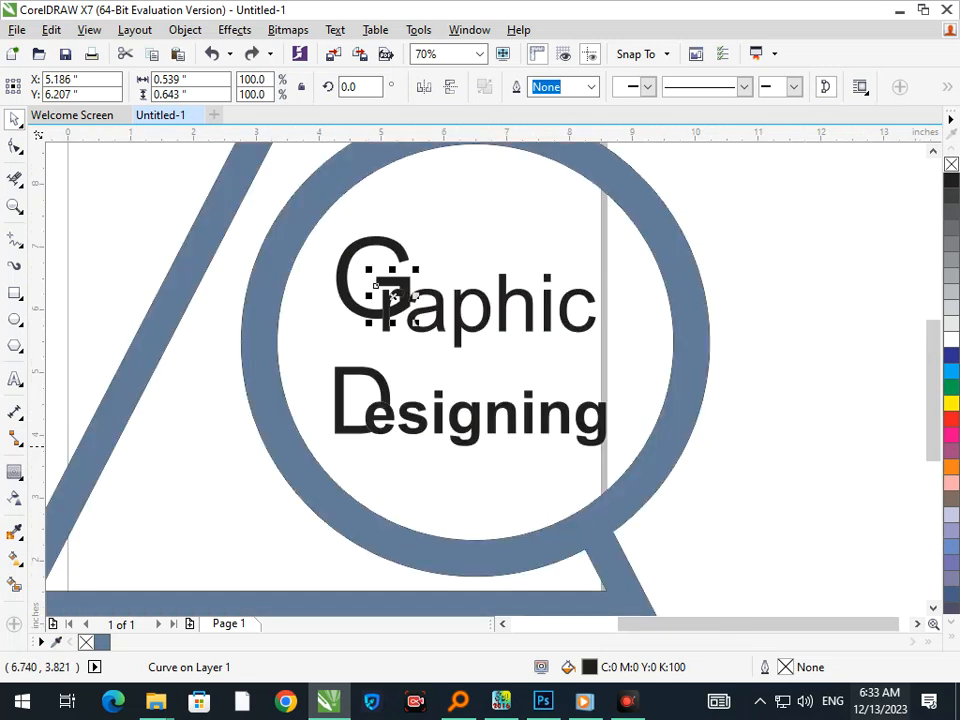
key(Escape)
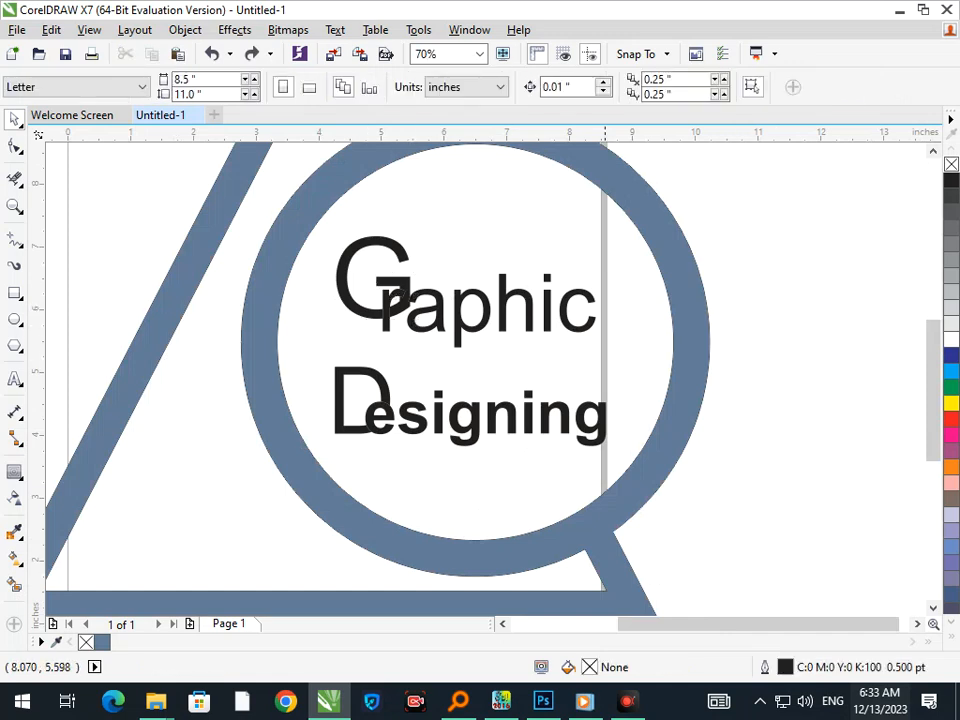
Try nudging "raphic" beside the trimmed G, and undo the upper line's edits back to the separate, non-overlapping text.
click(532, 326)
drag(532, 328, 541, 321)
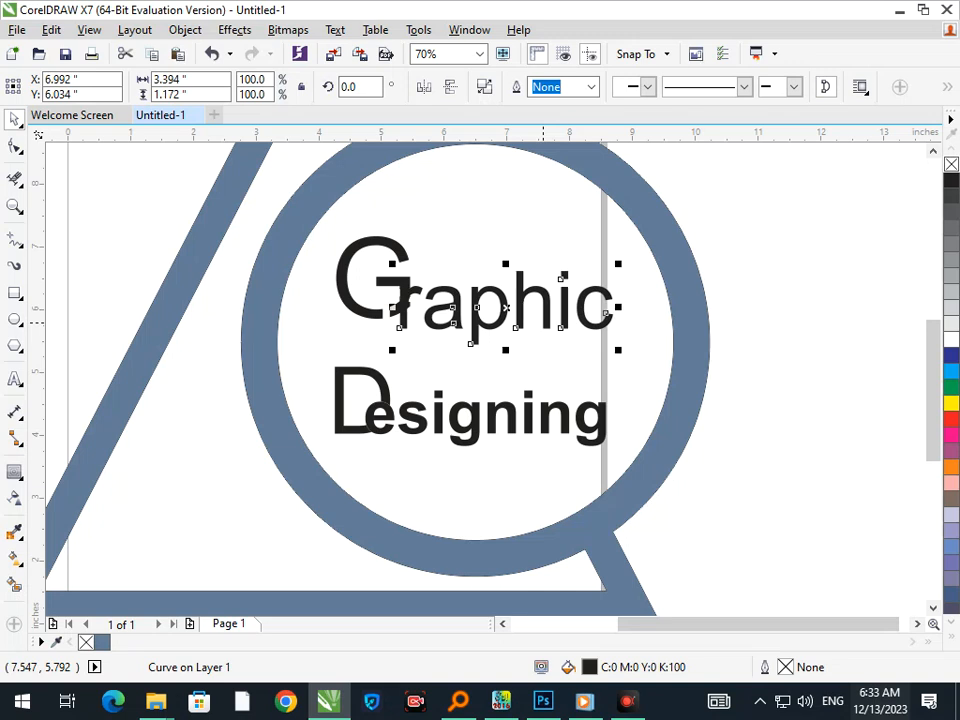
key(Right)
key(Right)
key(Right)
key(Right)
key(Right)
key(Right)
key(Right)
key(Right)
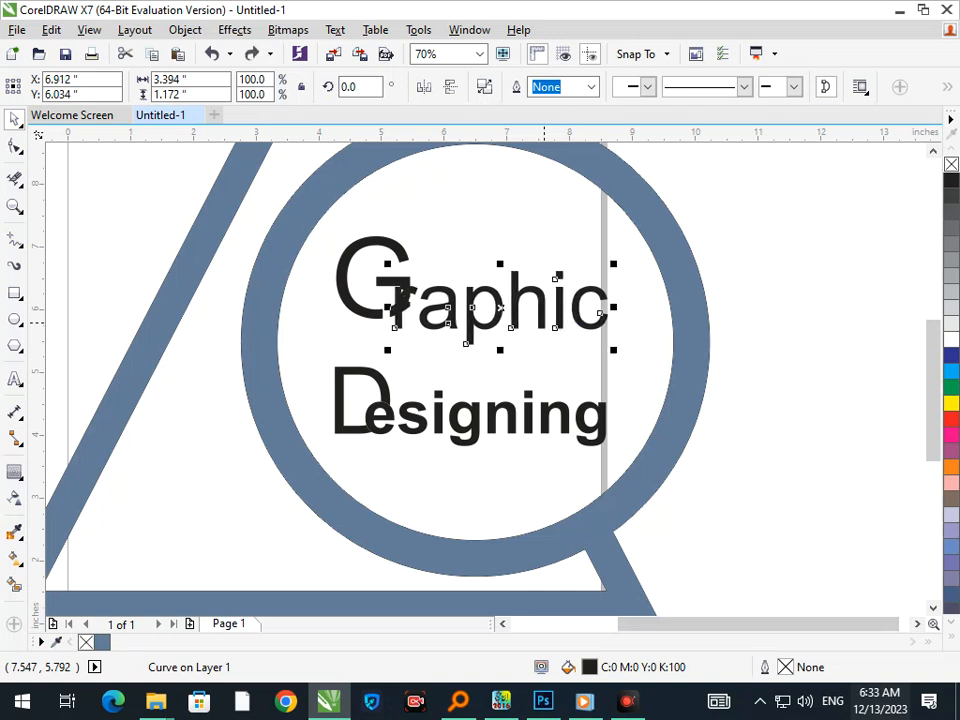
key(ctrl+z)
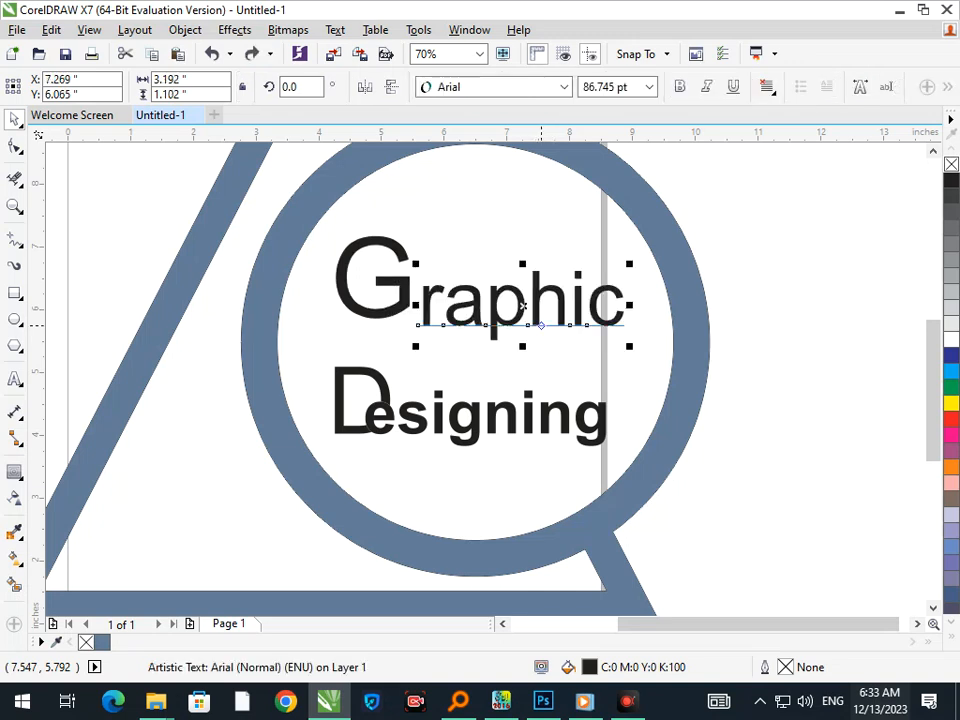
Move the "raphic" text to about X 6.807", Y 6.0" so the r overlaps the G.
scroll(478, 295, up, 3)
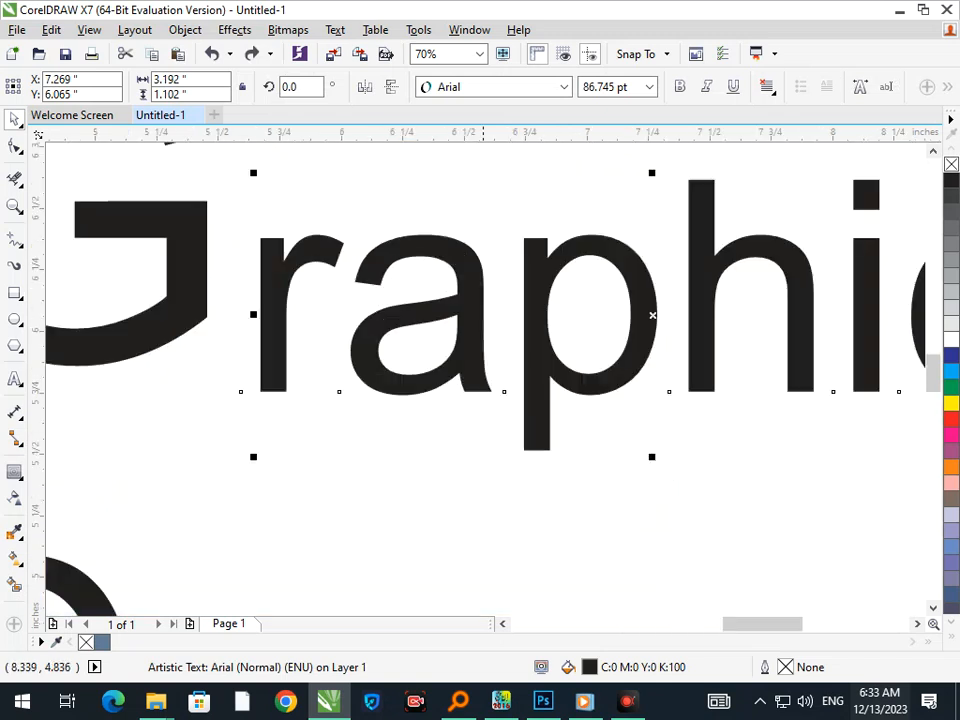
drag(284, 340, 166, 356)
scroll(478, 300, down, 3)
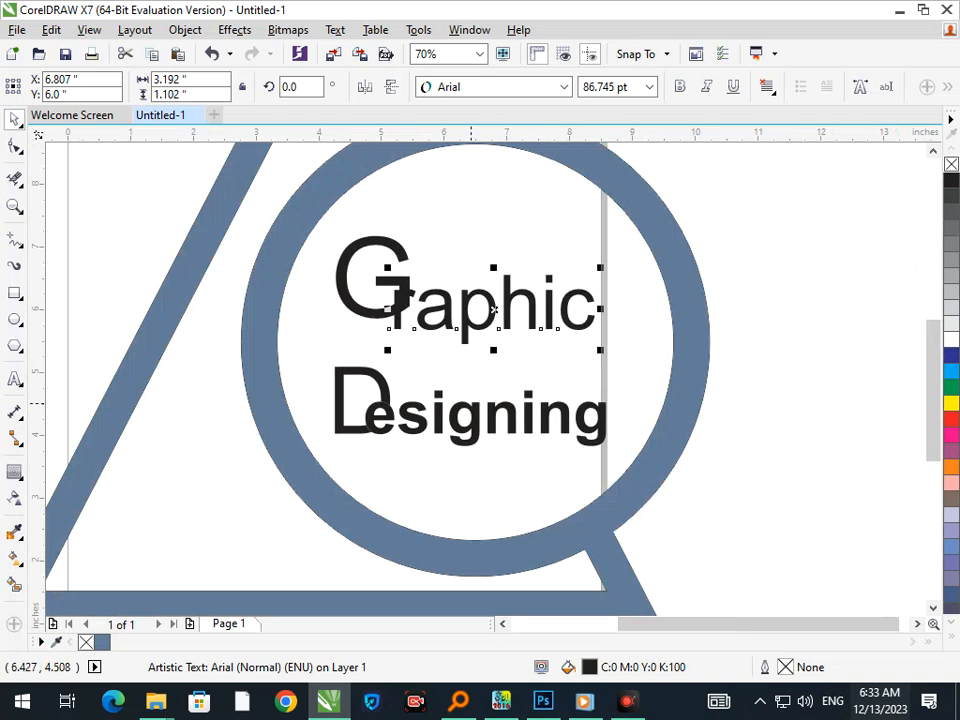
scroll(494, 309, down, 2)
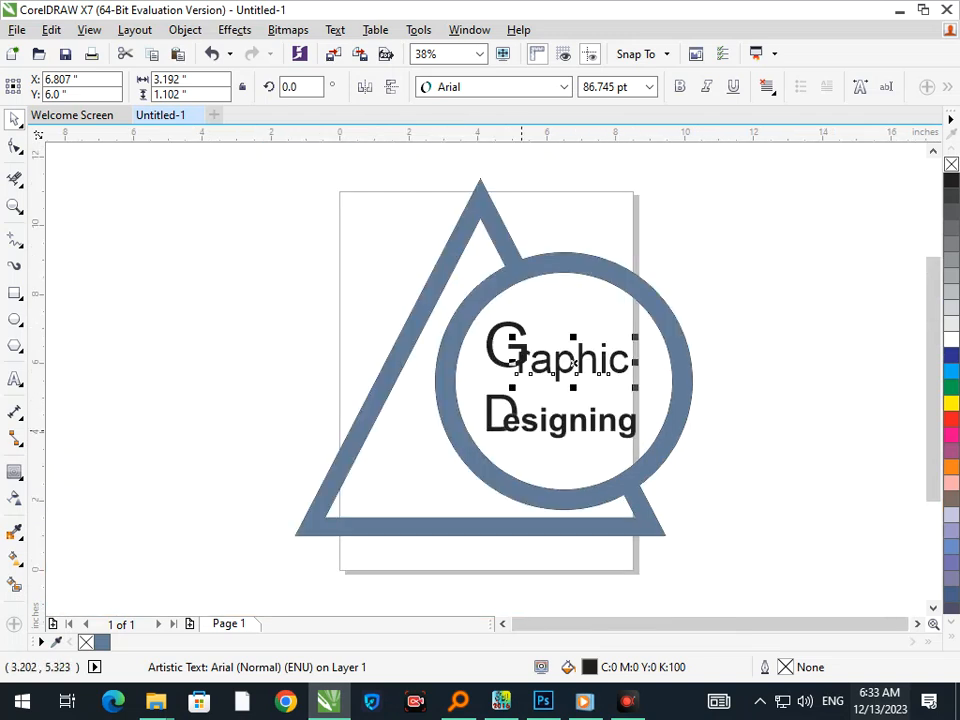
Trim the G using the overlapping "raphic" text, keeping the G in its original position.
scroll(573, 362, up, 3)
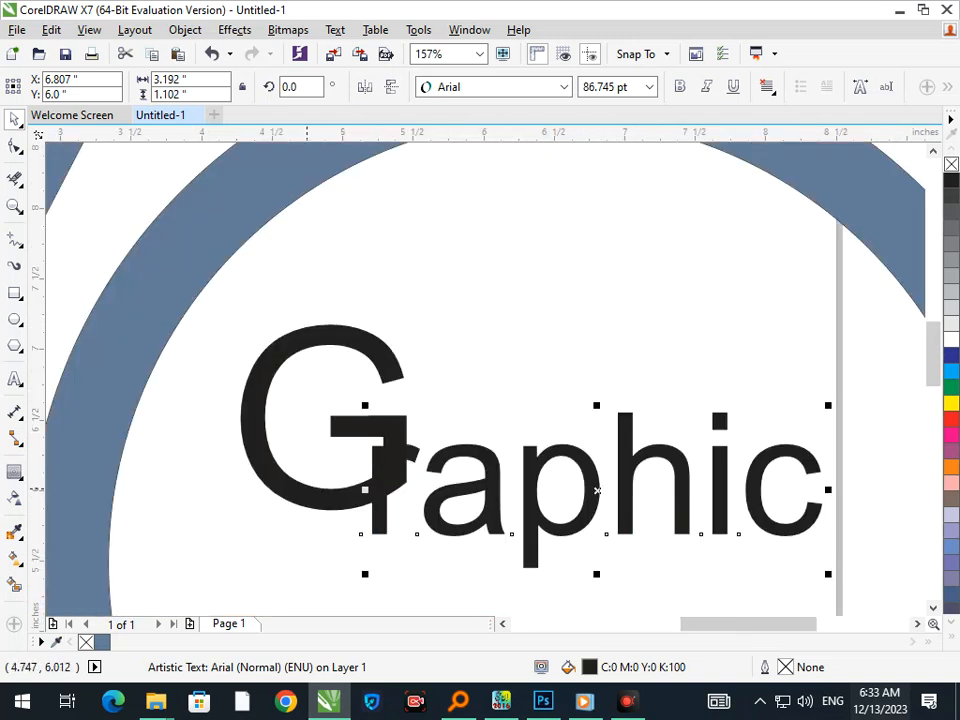
shift+click(306, 490)
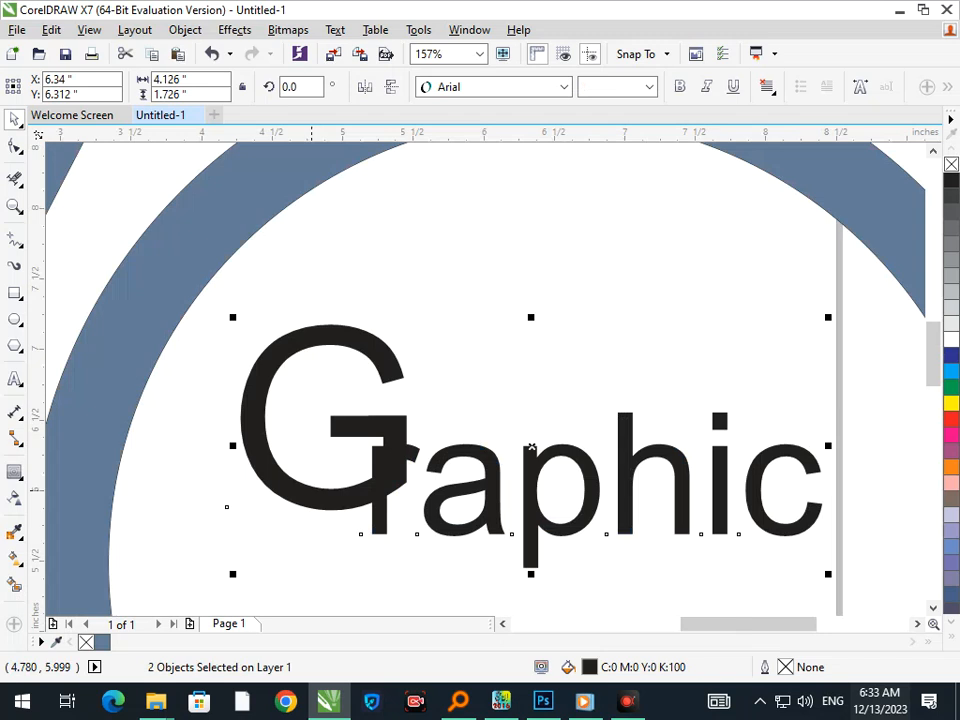
click(380, 455)
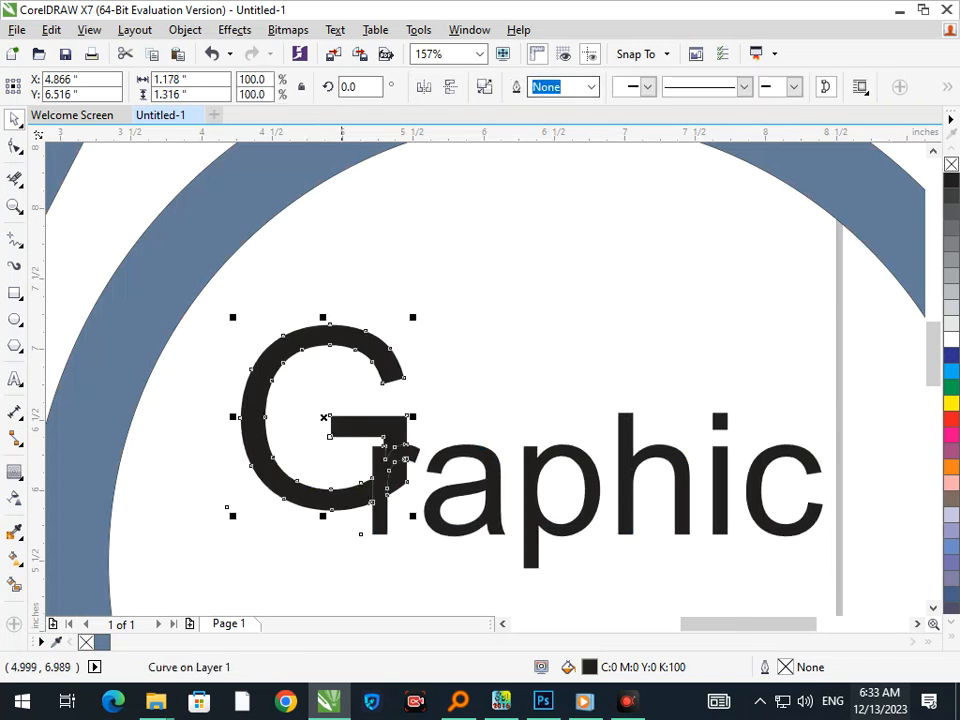
scroll(567, 320, down, 3)
scroll(507, 347, up, 7)
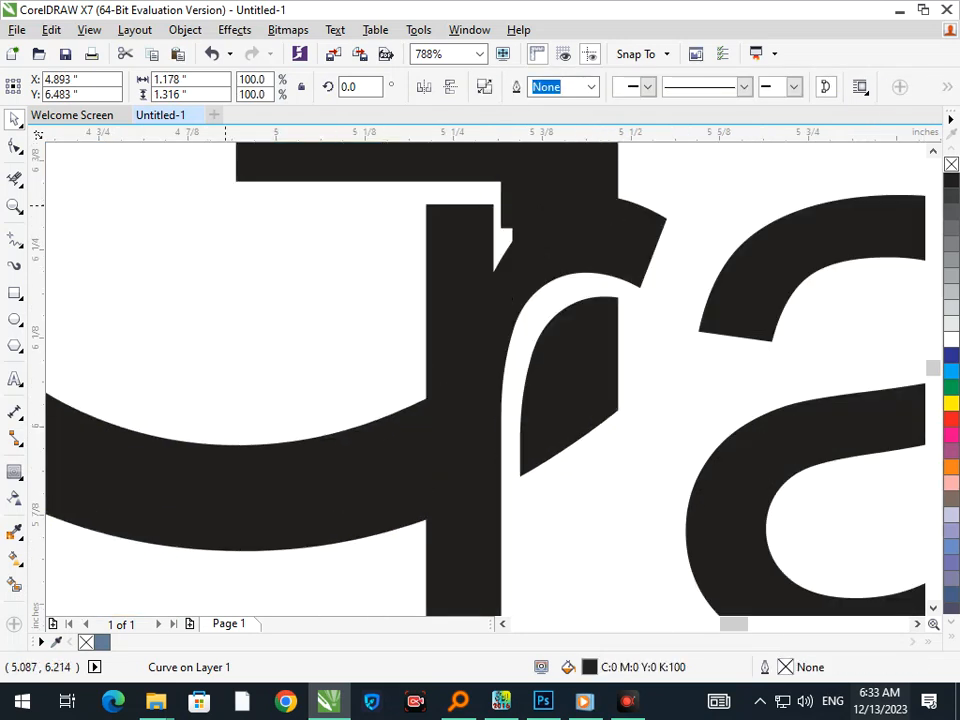
key(ctrl+z)
Break the trimmed G apart and delete the leftover fragment beneath the arm of the r.
click(185, 30)
click(240, 311)
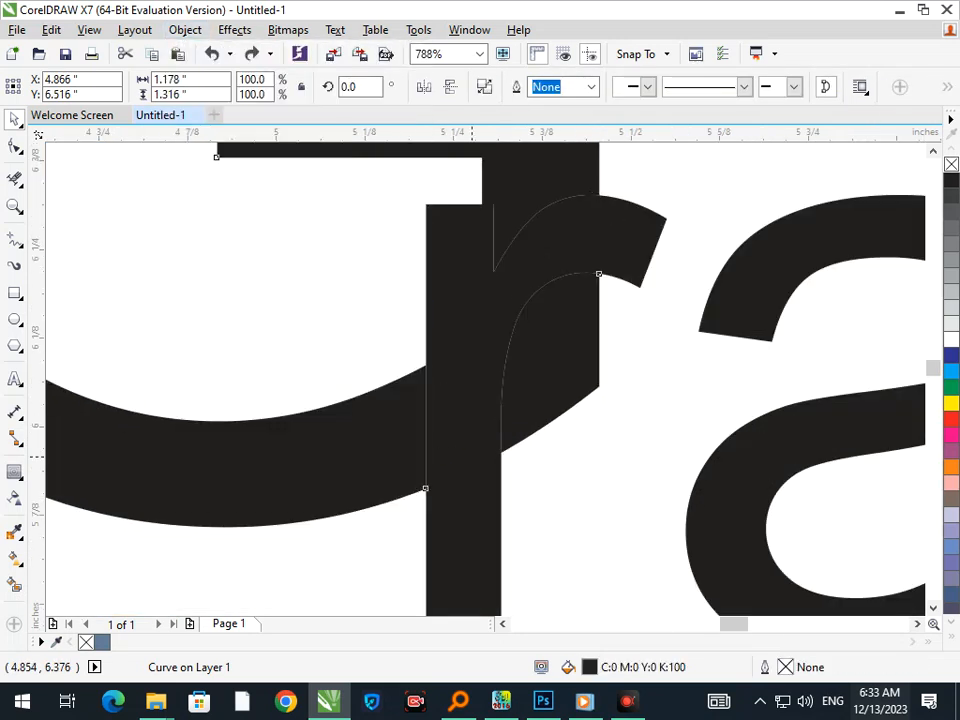
drag(472, 457, 497, 453)
key(ctrl+z)
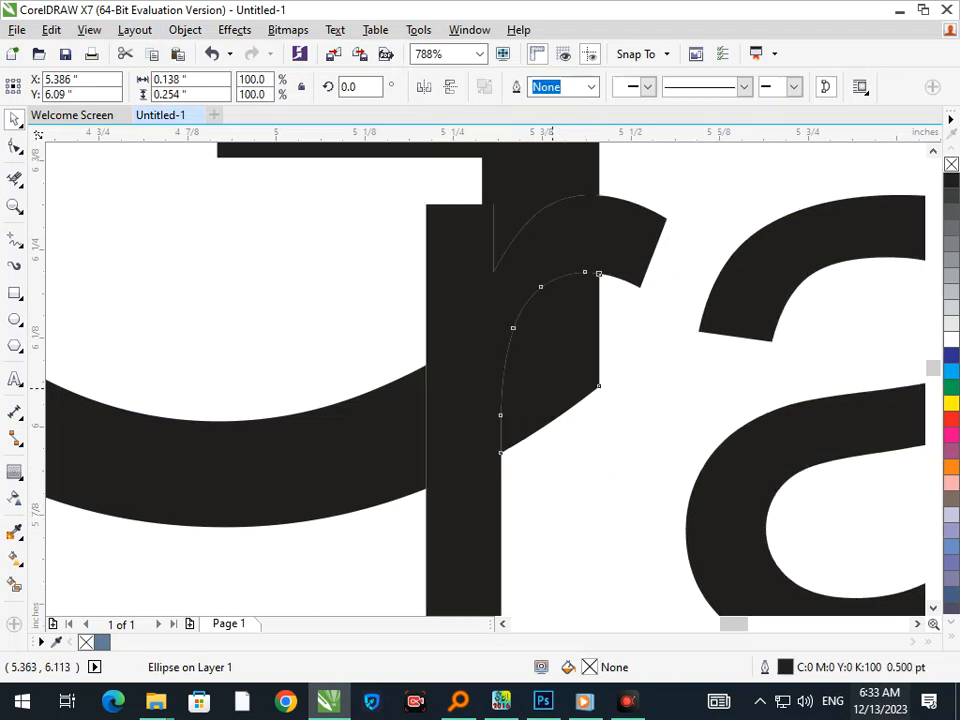
drag(547, 389, 582, 460)
key(Delete)
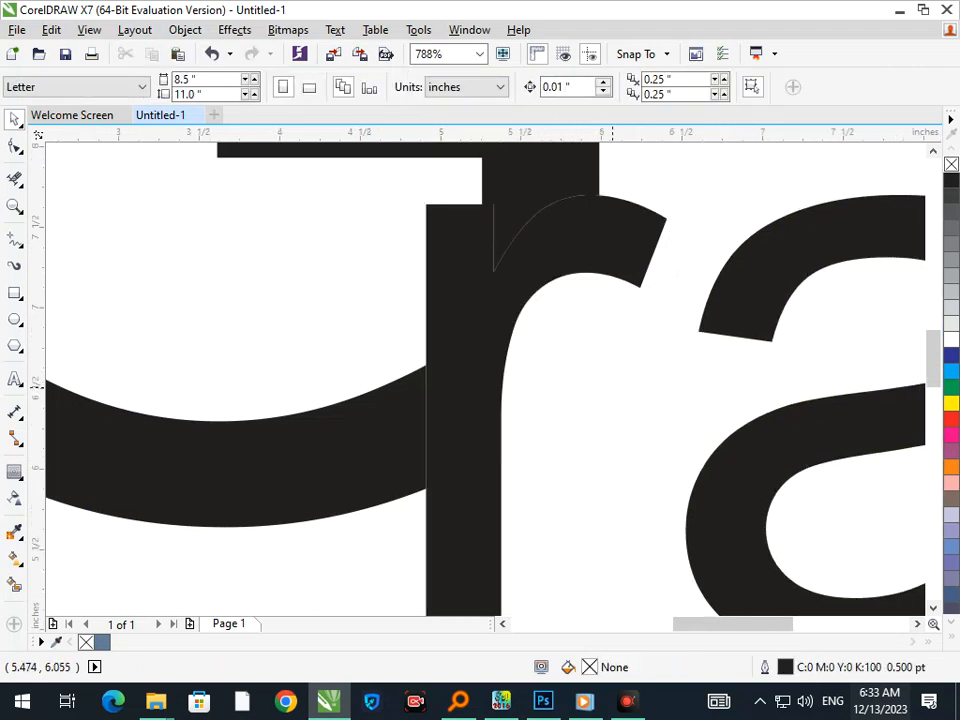
scroll(610, 420, down, 6)
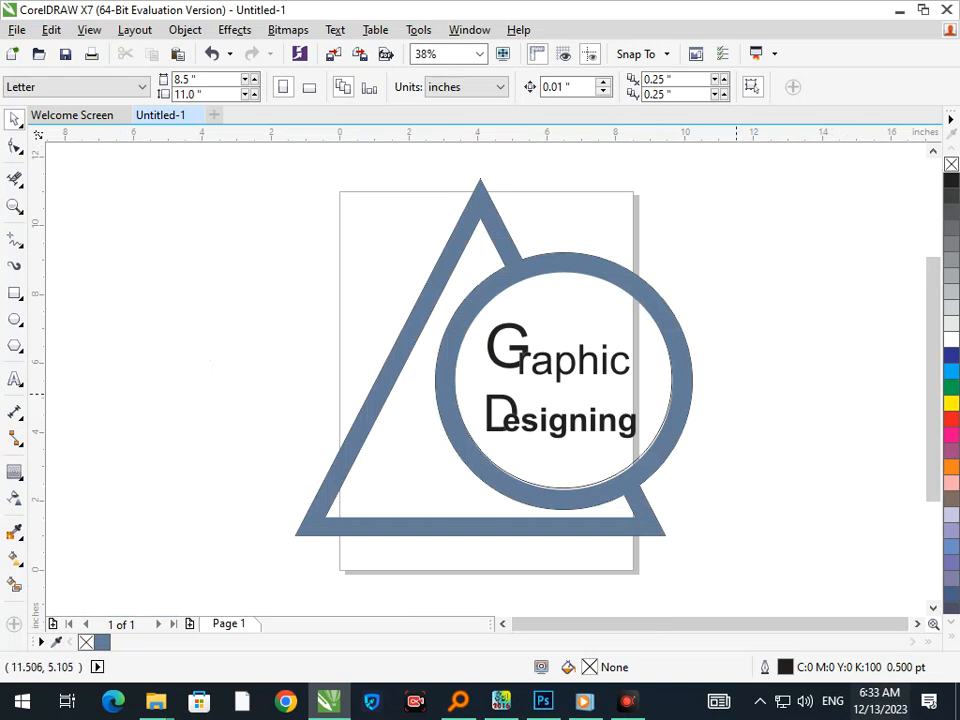
Nudge "raphic" about 0.05" right and 0.03" down to leave a narrow gap beside the trimmed G.
click(538, 368)
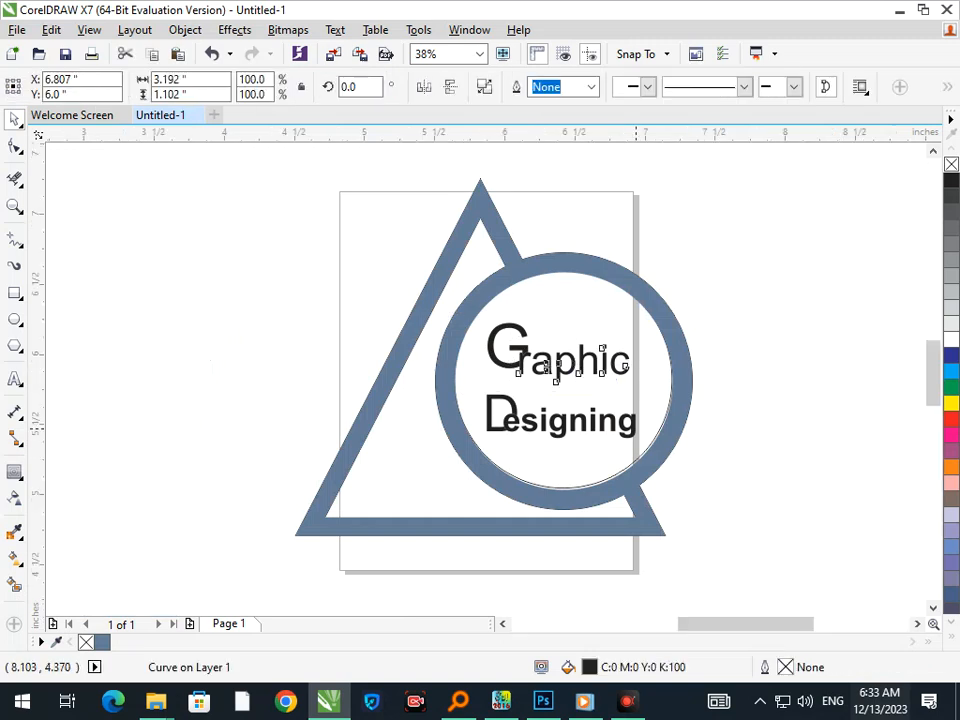
scroll(634, 290, up, 3)
key(Right)
key(Right)
key(Right)
key(Down)
key(Down)
key(Down)
key(Right)
key(Right)
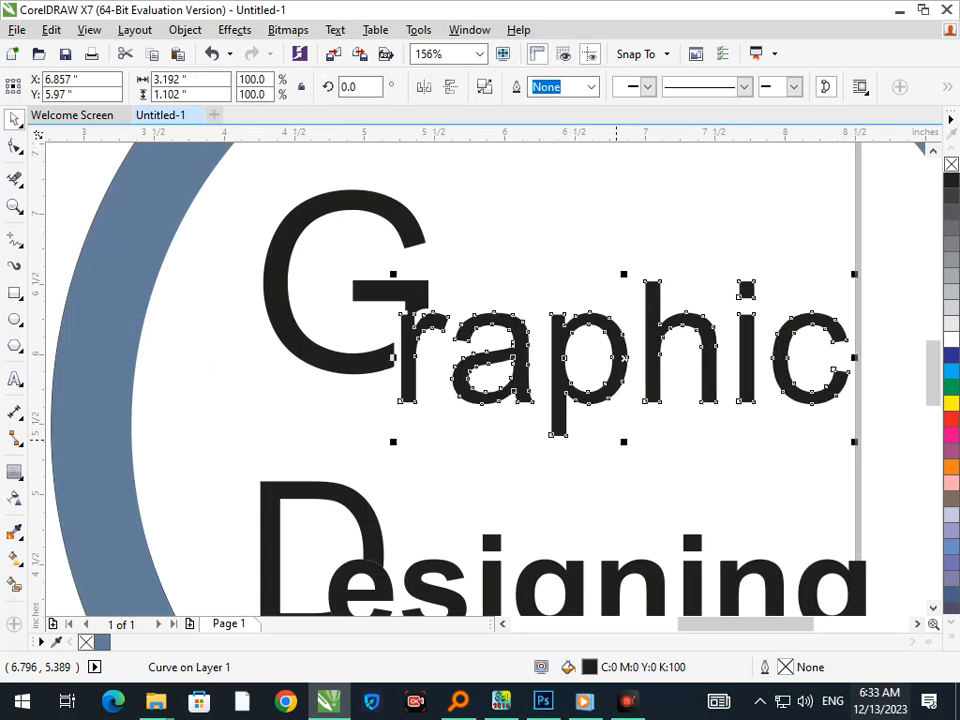
scroll(595, 360, down, 3)
key(Escape)
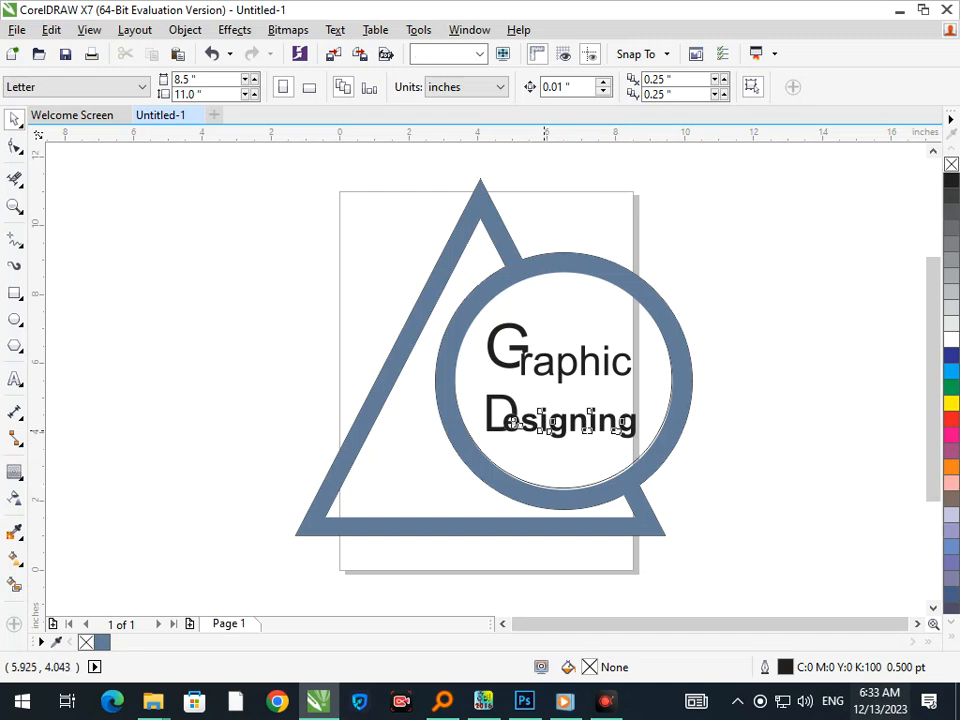
Set the fill and outline of both the "esigning" text and its large D to blue (C:100 M:100 Y:0 K:0).
click(515, 428)
click(768, 464)
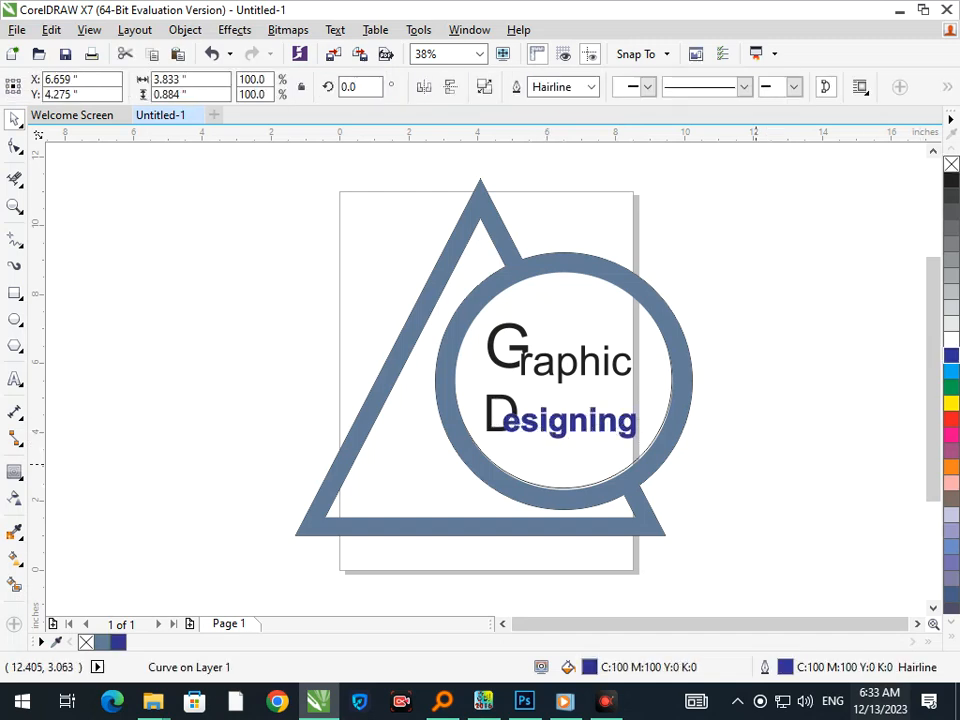
click(512, 404)
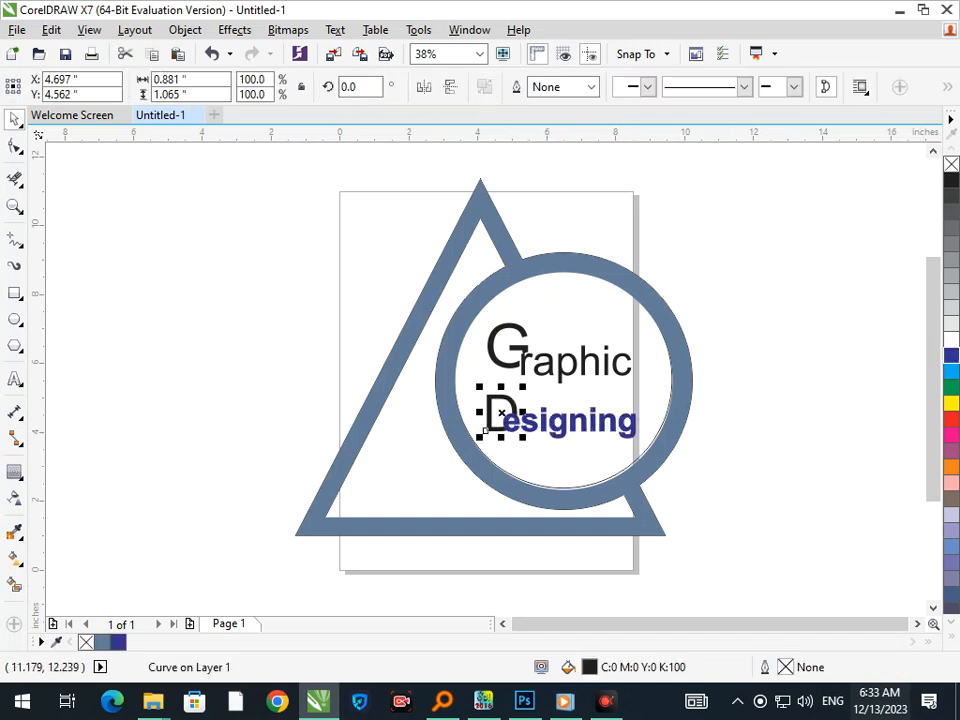
click(537, 410)
click(510, 402)
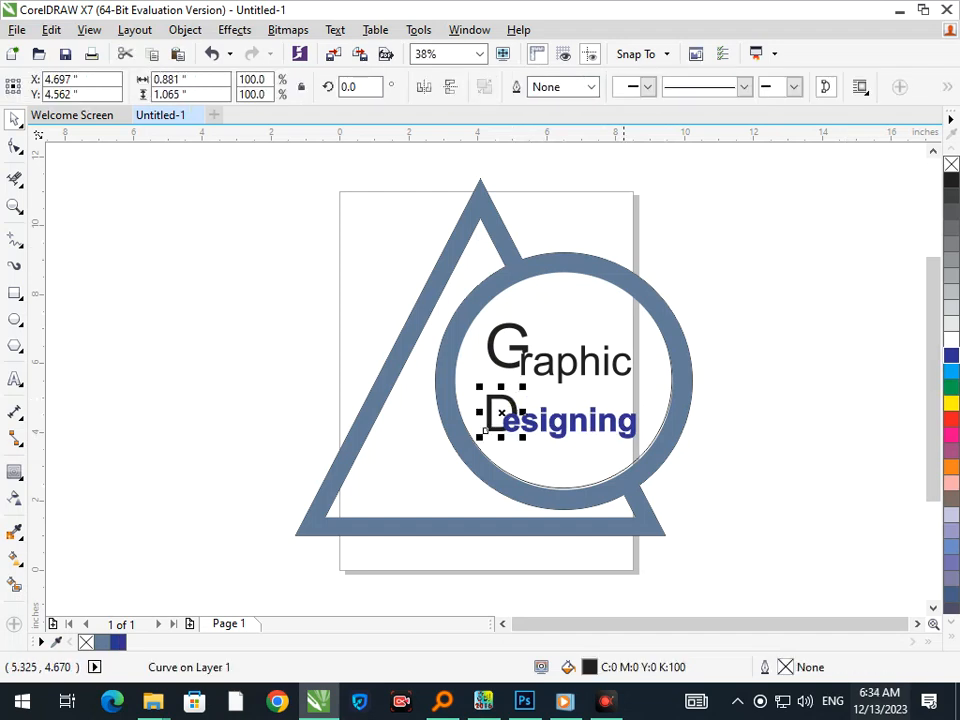
click(951, 355)
right_click(951, 355)
click(852, 455)
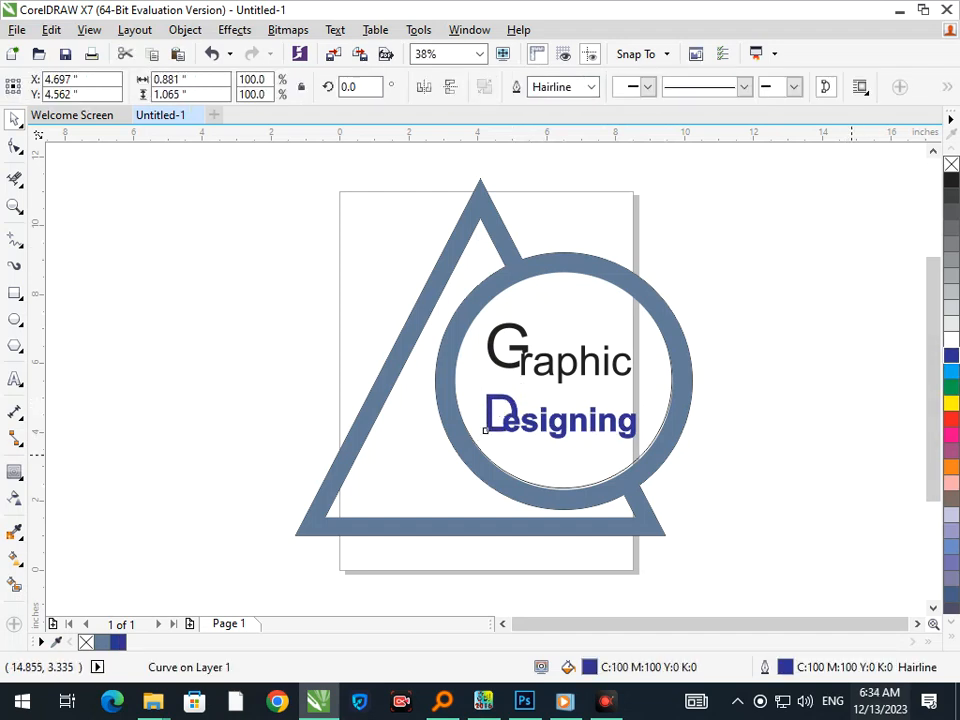
Set the fill and outline of the whole "Graphic" word to plum (C:20 M:80 Y:0 K:20).
scroll(600, 380, up, 3)
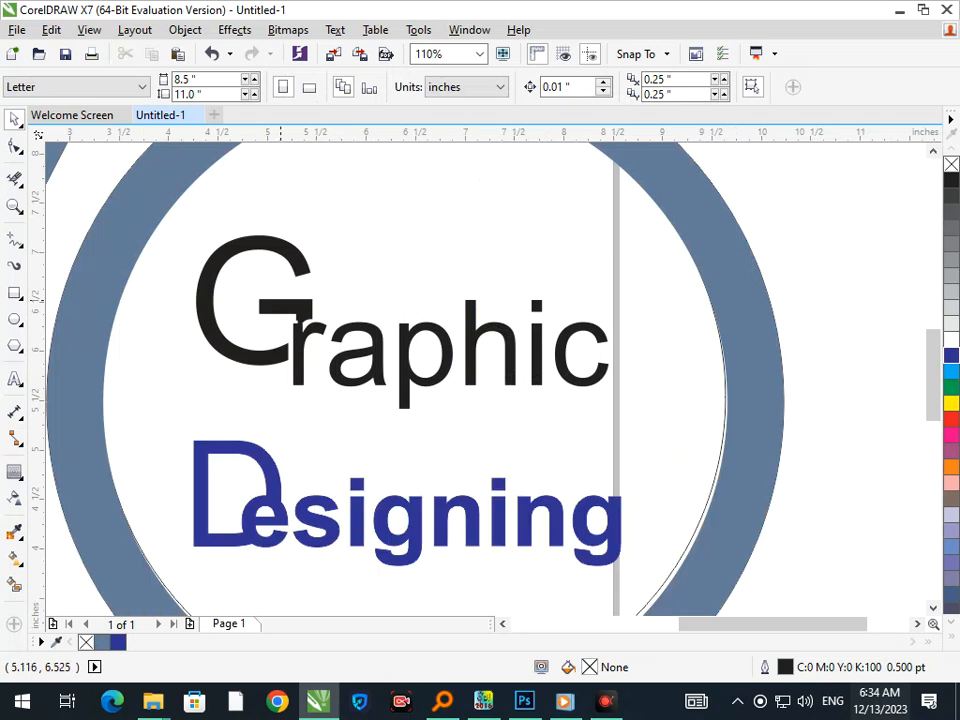
drag(873, 451, 156, 200)
click(951, 450)
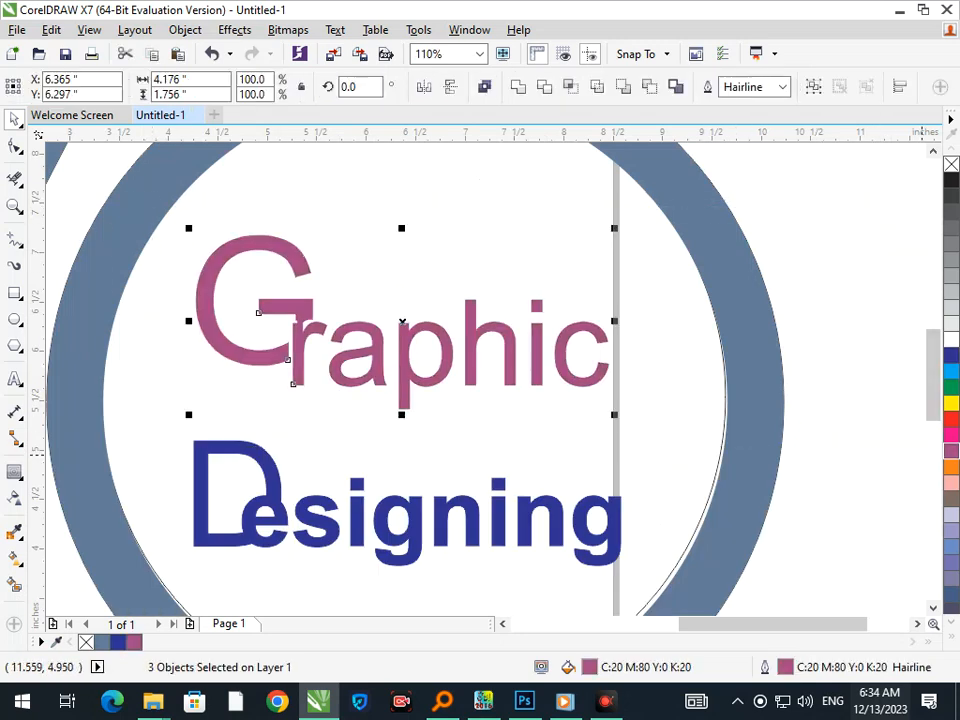
click(393, 252)
scroll(373, 406, down, 3)
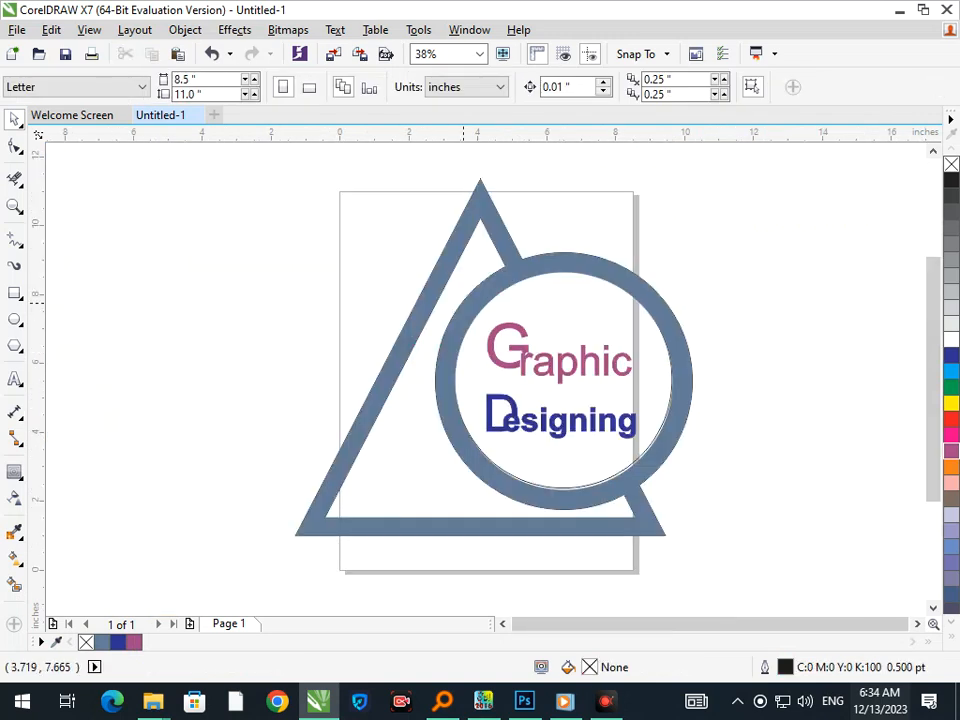
Nudge the "raphic" text down 0.1" to widen its gap below the bar of the G.
scroll(666, 420, up, 3)
drag(402, 358, 384, 370)
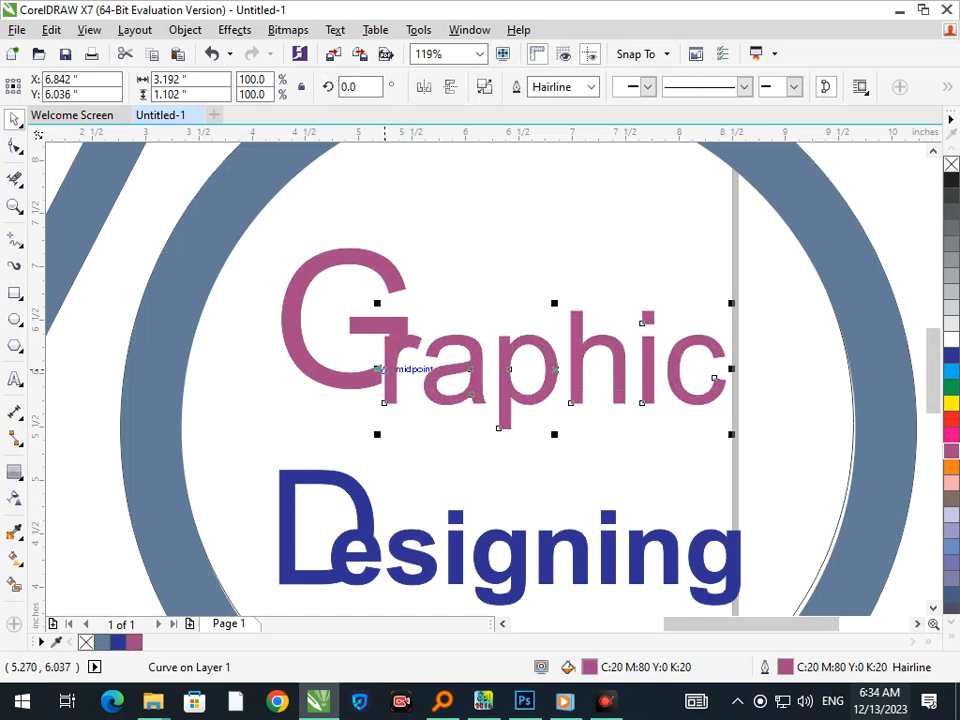
key(Down)
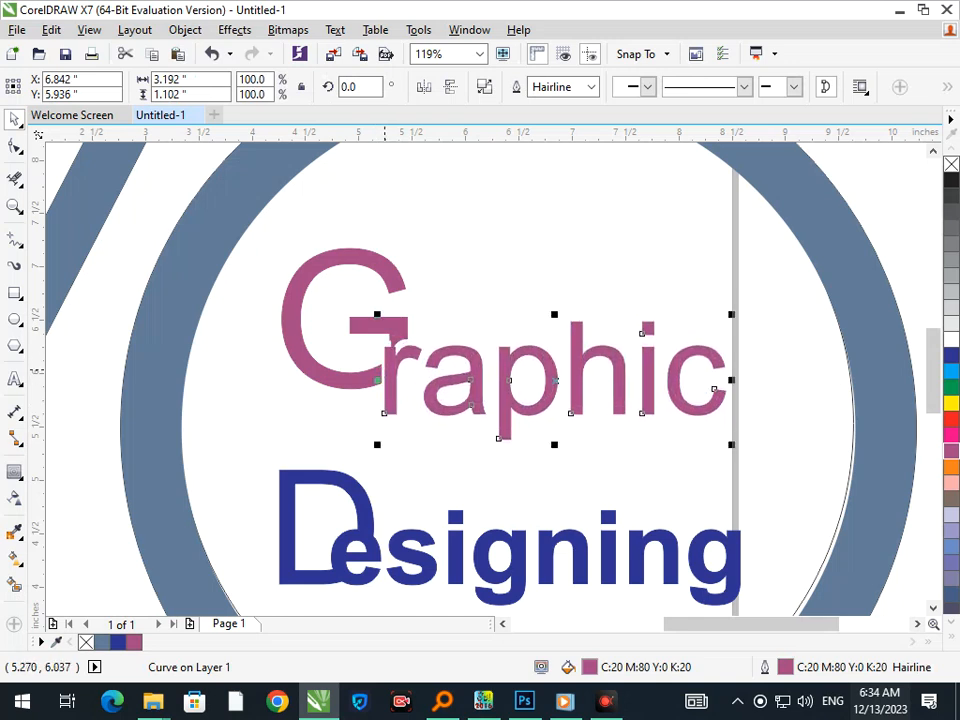
Draw a rectangle about 0.27" by 0.11" over the leftover piece hanging beneath the bar of the G.
drag(435, 355, 435, 355)
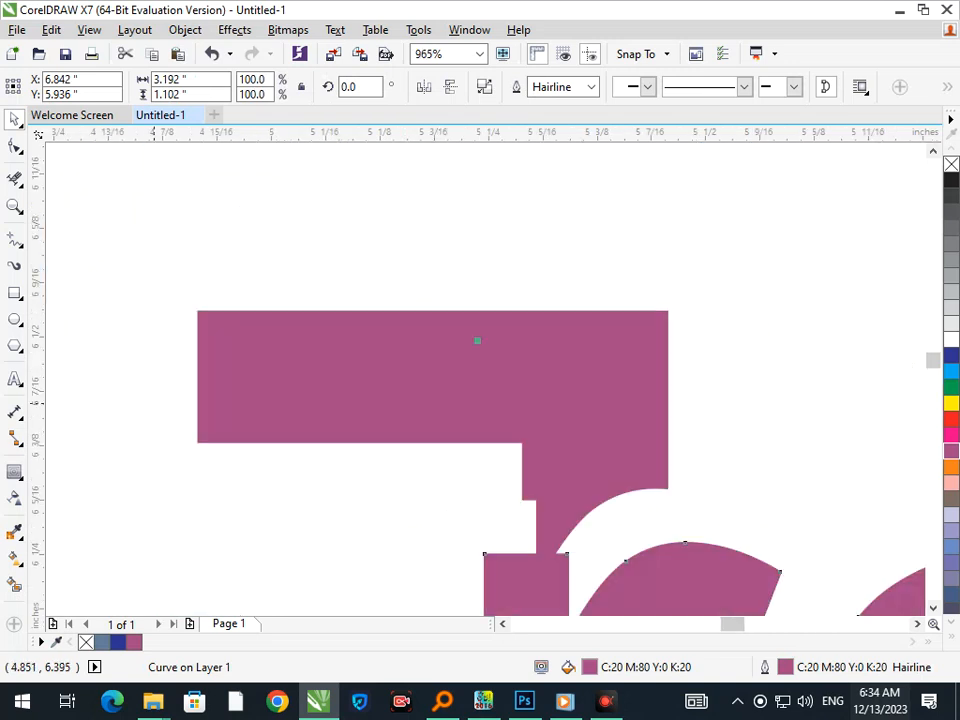
click(18, 296)
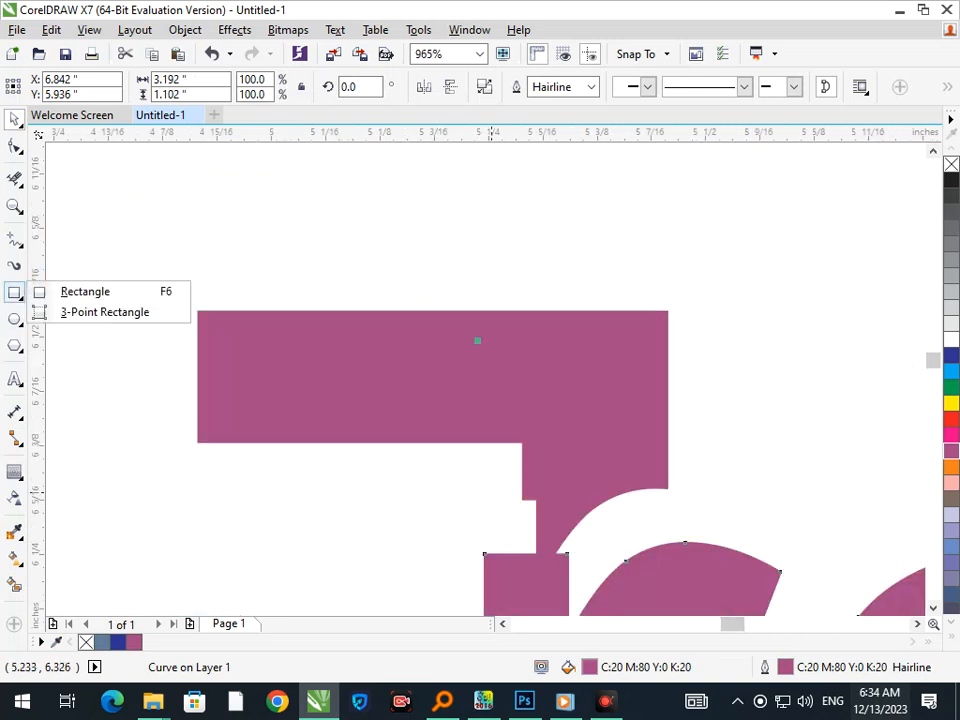
click(85, 291)
mouse_move(503, 441)
mouse_down()
mouse_move(701, 495)
mouse_move(741, 536)
mouse_up()
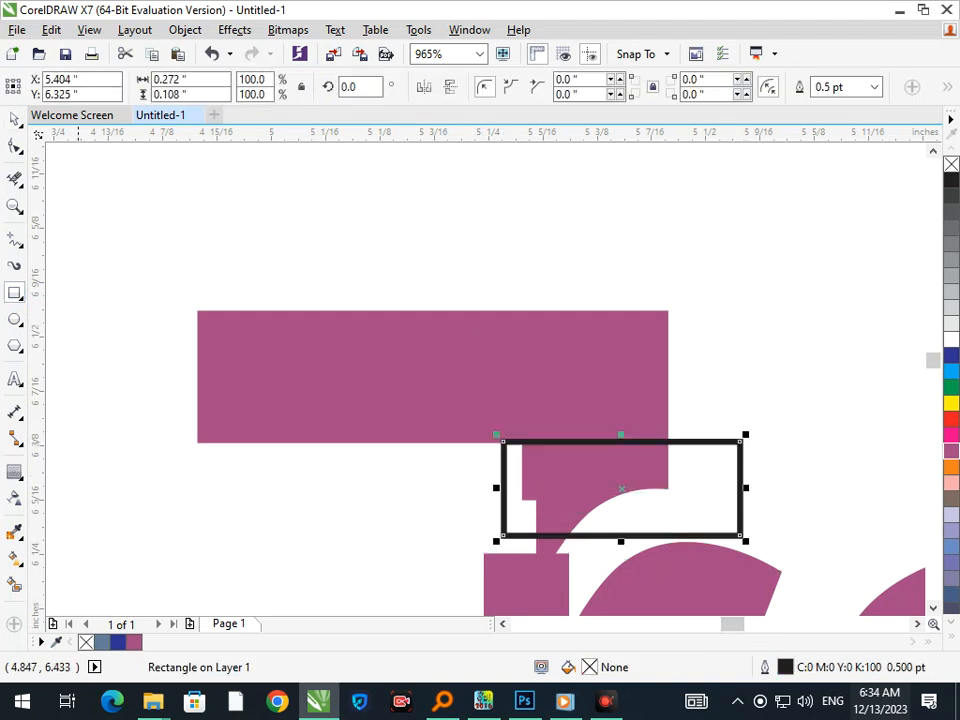
Trim the G with the small rectangle to straighten its bar, and delete the rectangle.
click(14, 119)
click(590, 476)
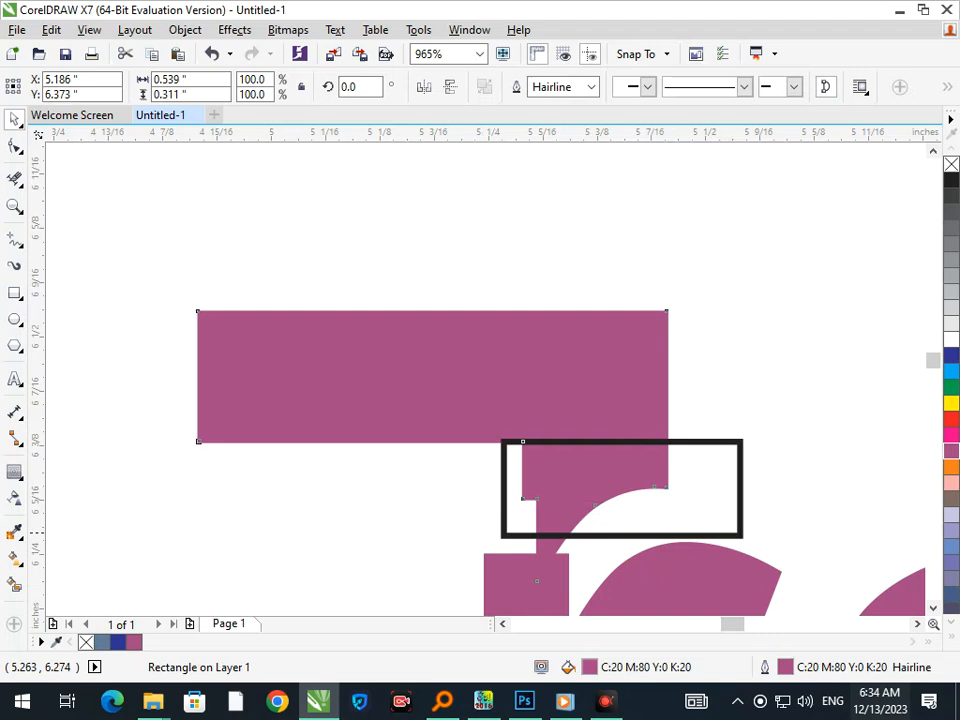
click(502, 527)
shift+click(392, 392)
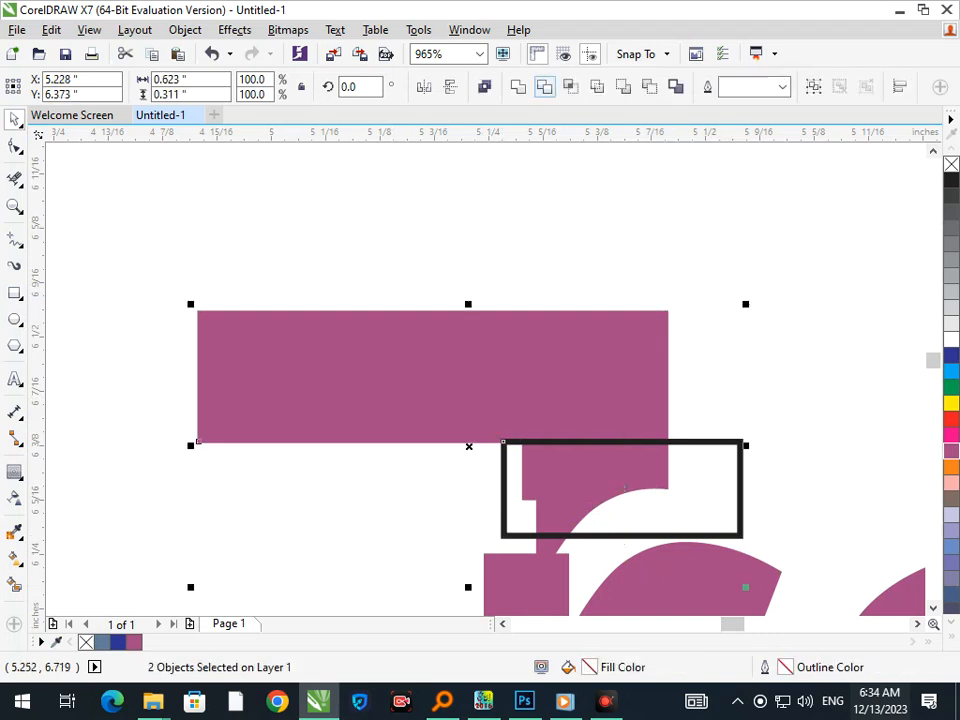
click(545, 87)
click(388, 497)
drag(506, 484, 320, 490)
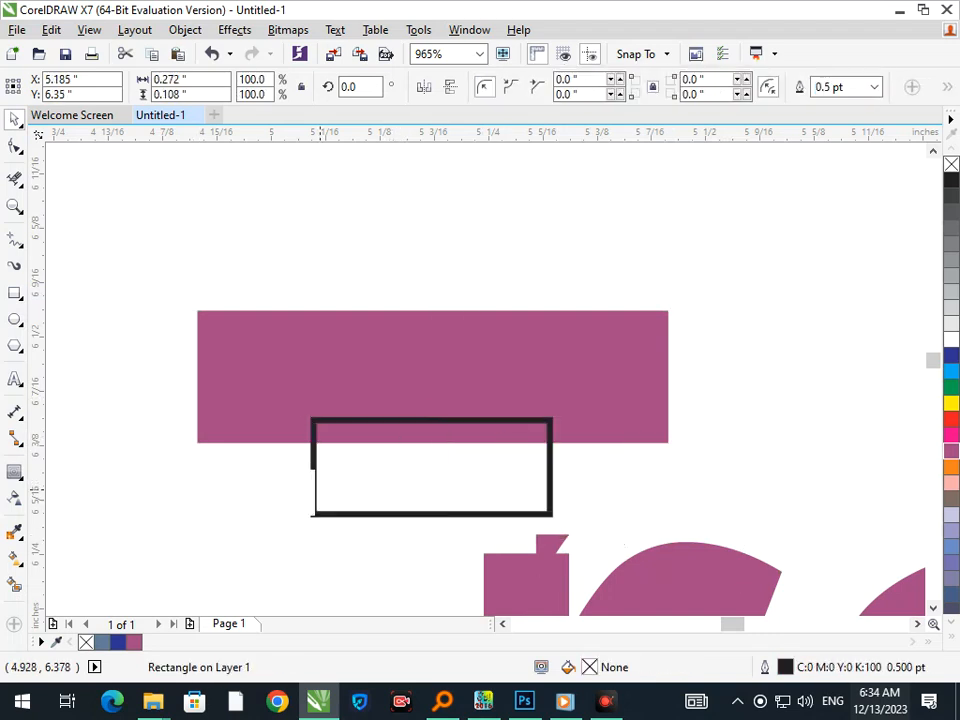
key(Delete)
Draw a rectangle about 0.107" by 0.05" around the tiny fragment left on top of the r.
key(F3)
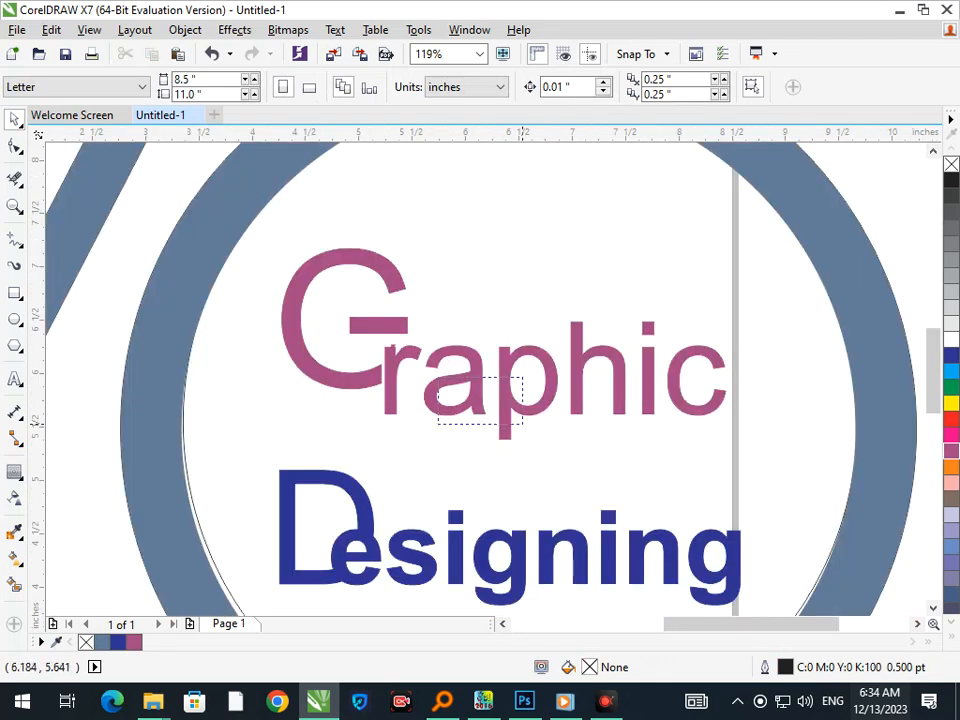
key(F3)
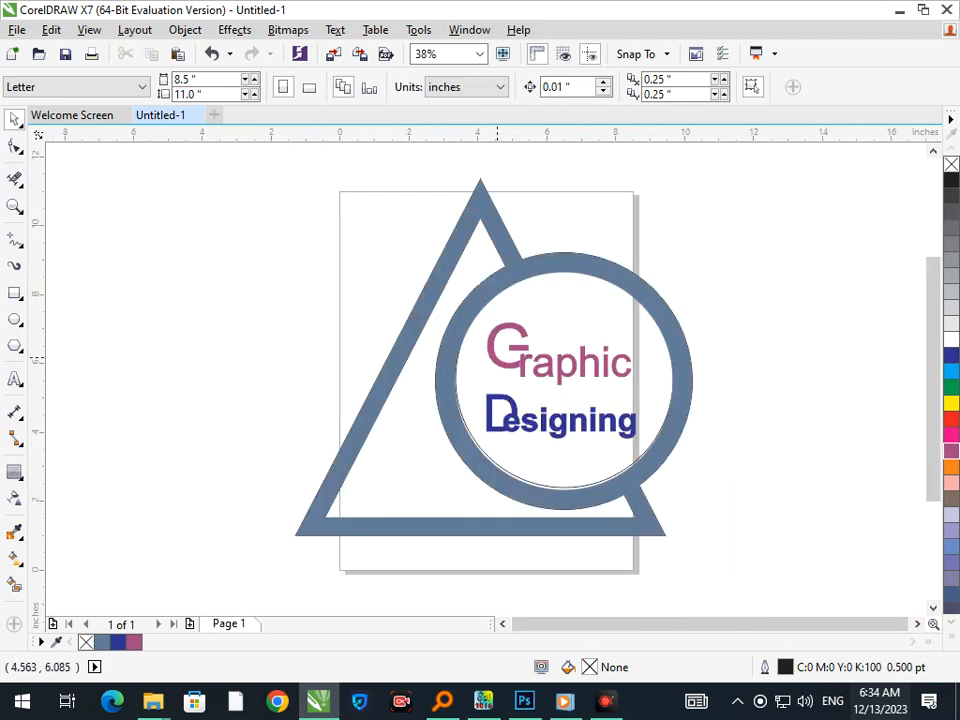
scroll(508, 350, up, 5)
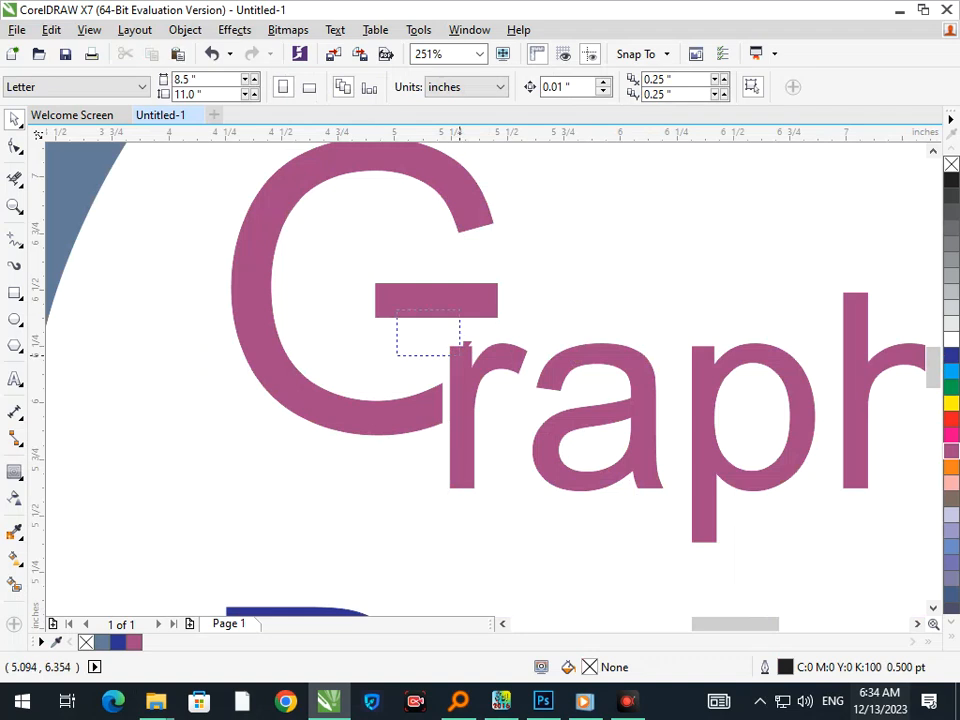
scroll(525, 358, up, 4)
scroll(464, 277, up, 3)
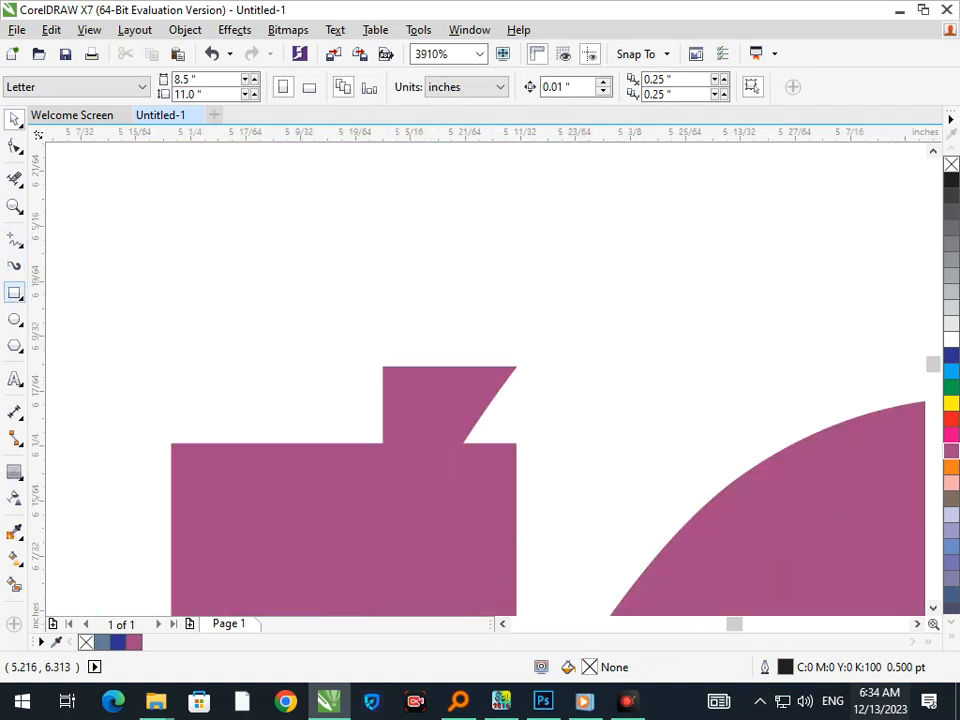
click(14, 293)
drag(209, 266, 588, 442)
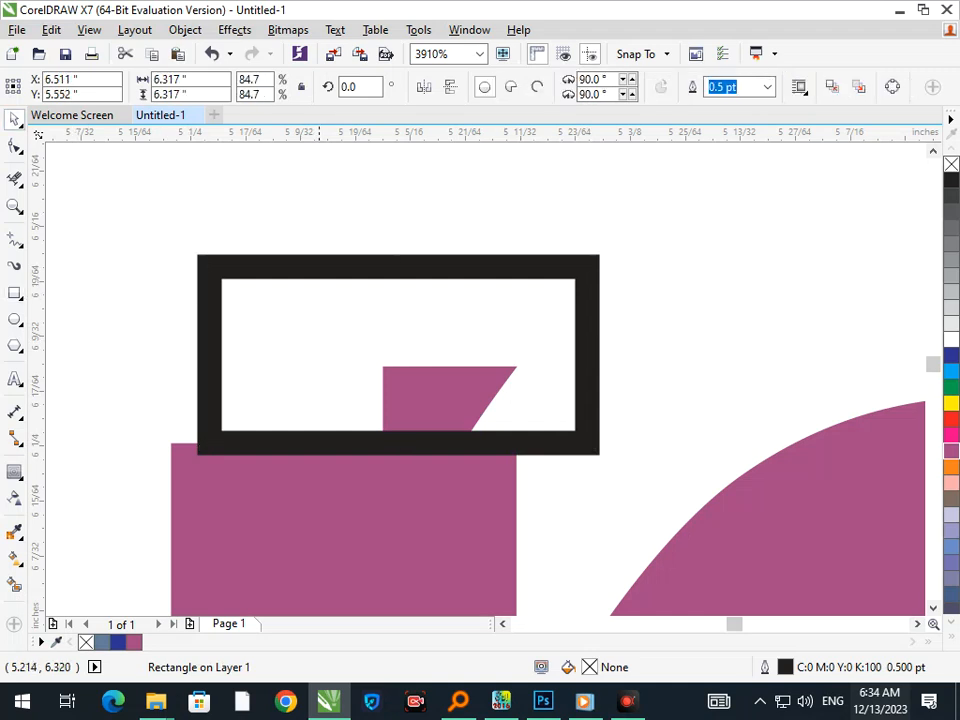
Reposition the small rectangle and try to select it together with the fragment above the r for trimming.
mouse_move(330, 442)
mouse_down()
mouse_move(527, 425)
mouse_move(351, 419)
mouse_up()
key(F2)
drag(339, 390, 435, 439)
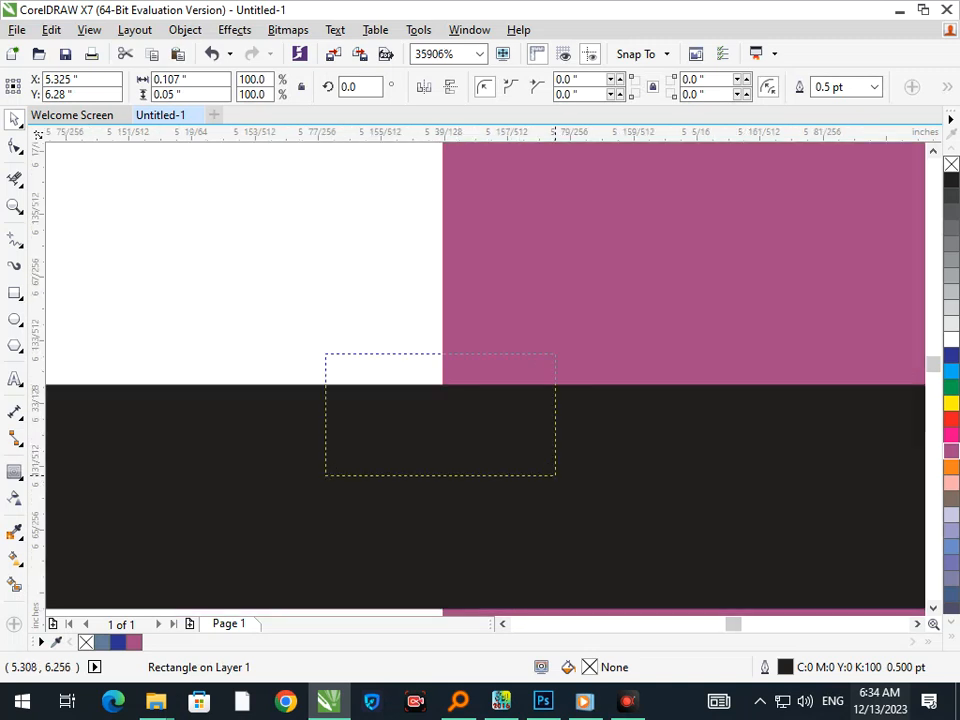
drag(555, 475, 555, 475)
key(F3)
drag(541, 430, 510, 342)
click(656, 476)
click(461, 410)
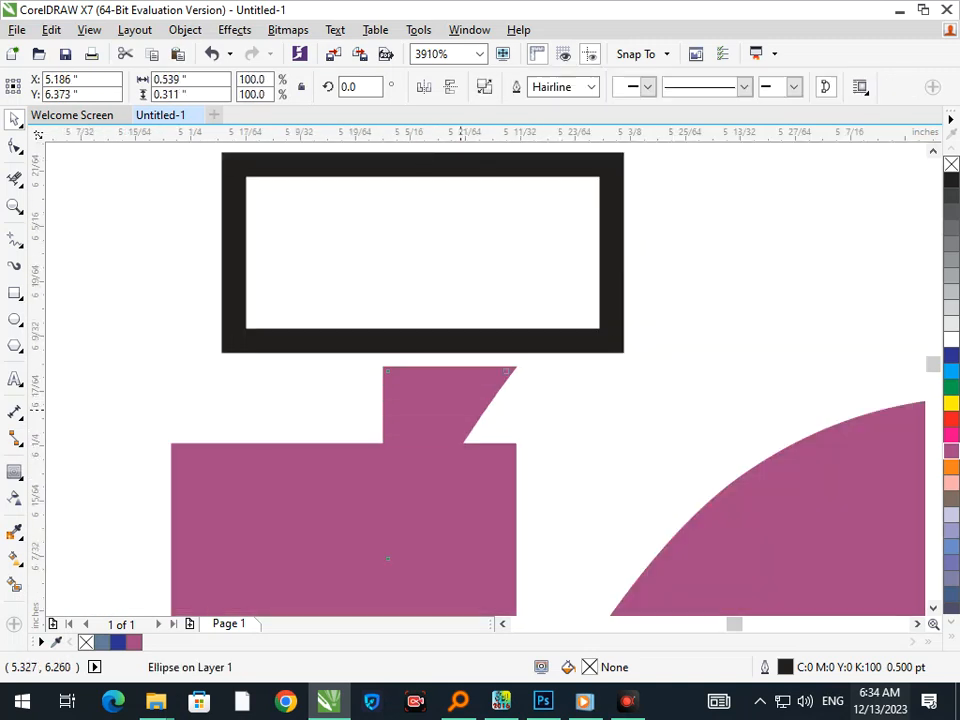
shift+click(515, 343)
click(530, 385)
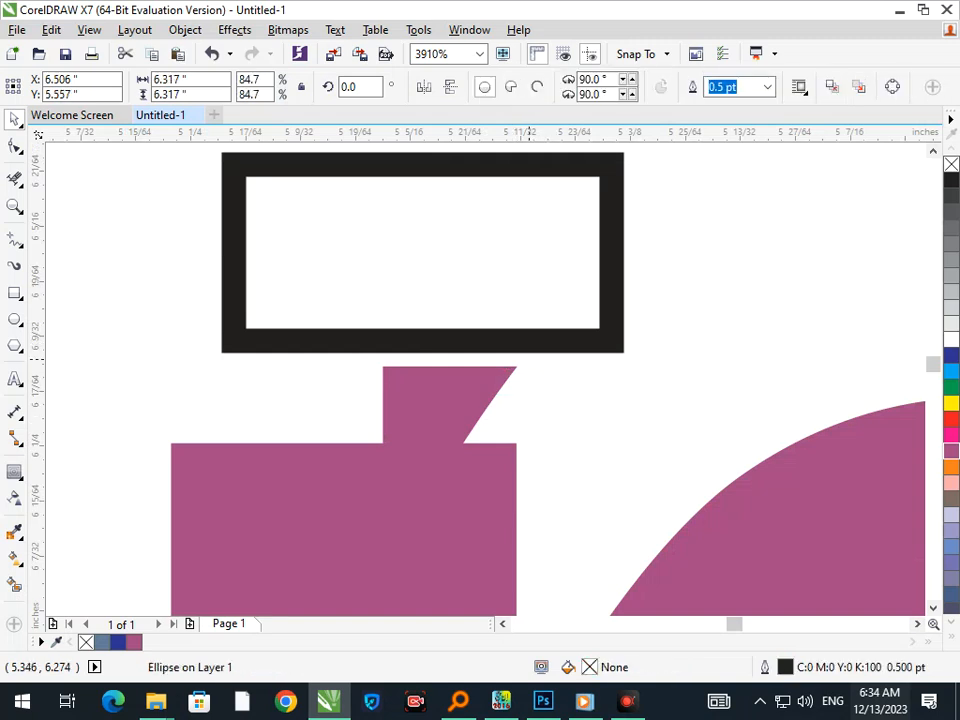
Try to remove the tiny fragment above the r by deleting the segments around it.
click(19, 184)
click(211, 360)
drag(298, 358, 537, 424)
drag(400, 290, 531, 368)
drag(233, 287, 537, 458)
scroll(530, 465, down, 8)
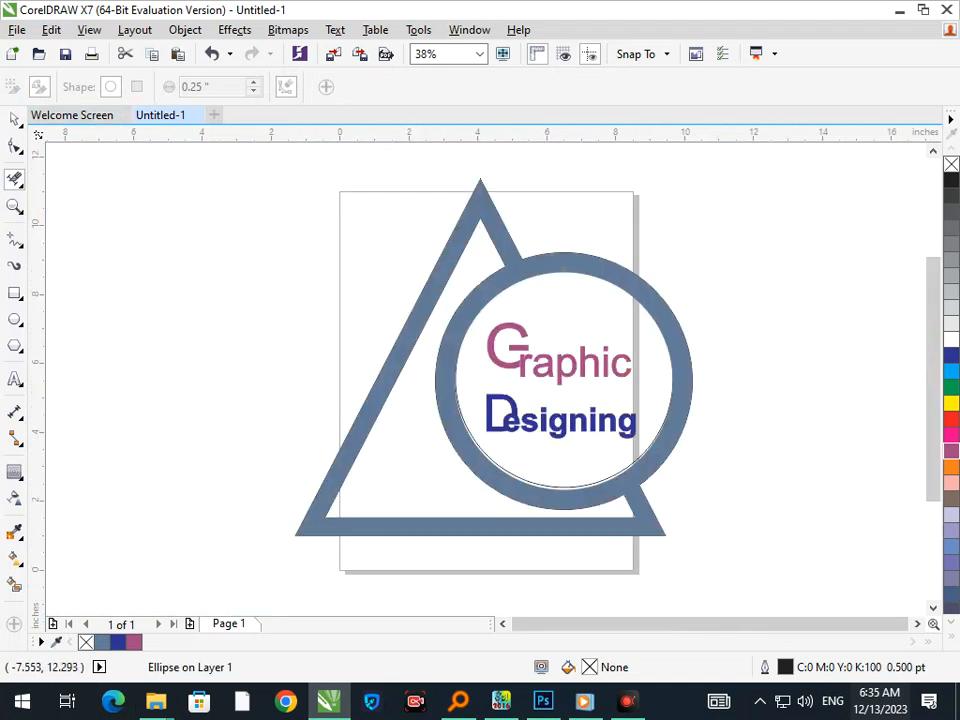
Move the "raphic" text to about X 6.949", Y 5.955" to leave a clearer gap beside the G.
click(14, 119)
click(782, 322)
scroll(596, 351, up, 4)
drag(390, 402, 407, 405)
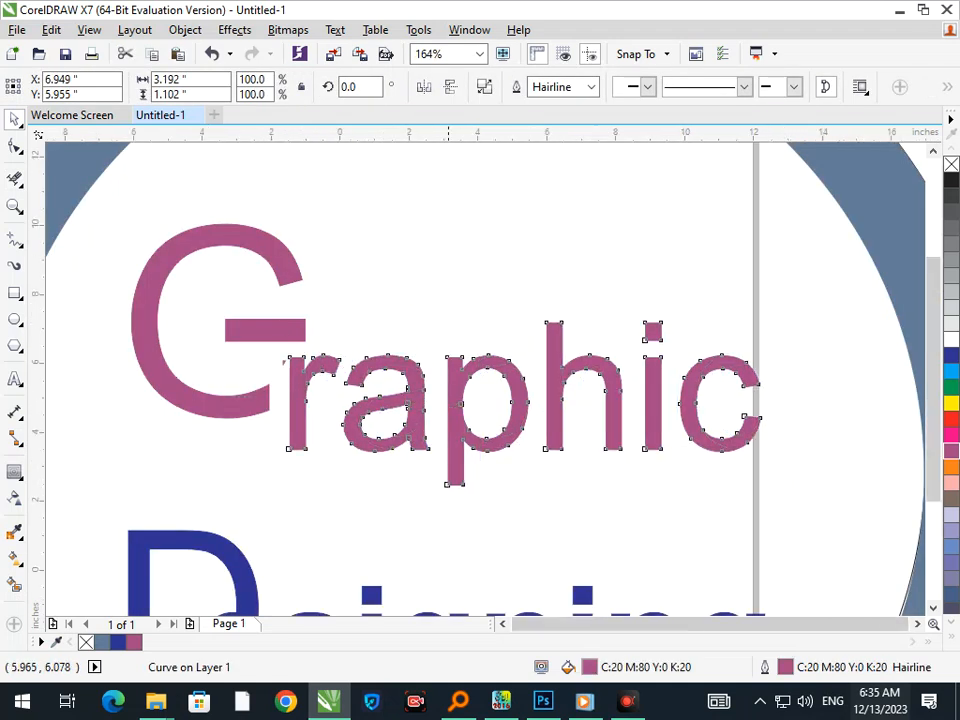
key(F3)
click(789, 402)
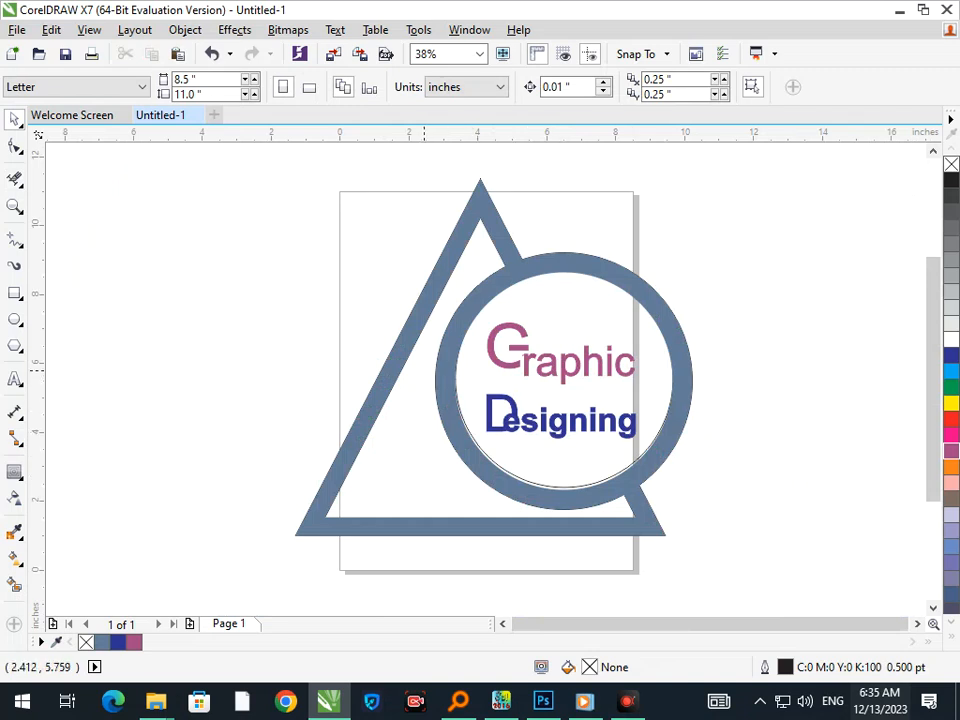
Delete the blue-grey filled shape of the joined triangle and ring, keeping its outline.
key(F3)
key(F2)
drag(263, 231, 749, 553)
drag(538, 438, 435, 430)
key(Delete)
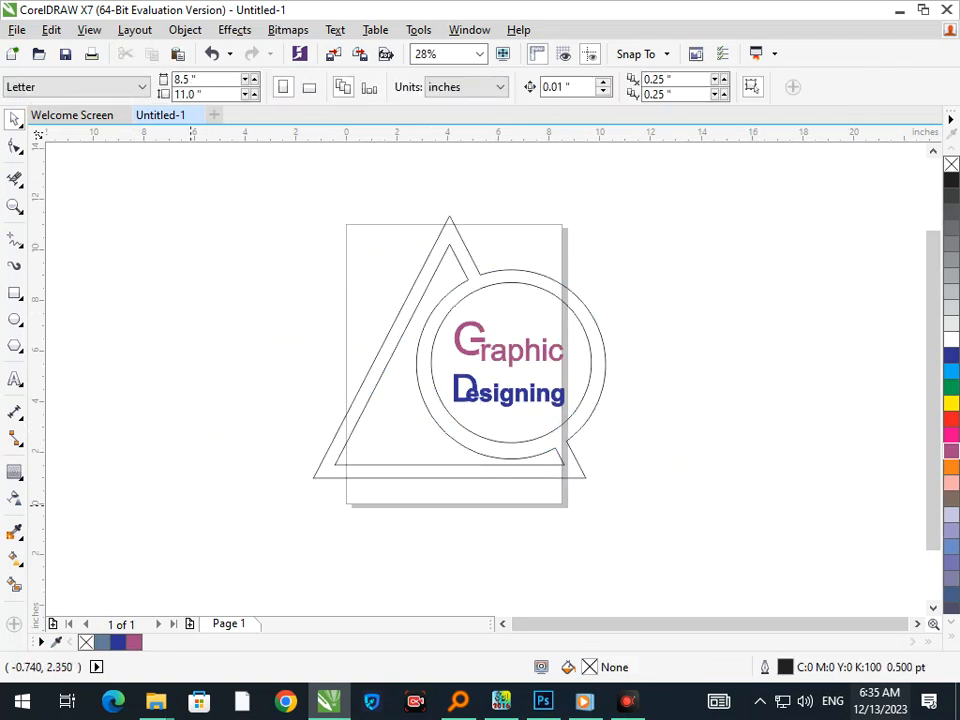
Smart-fill the joined triangle and ring outline, try orange and green, and settle on the same blue as "Designing".
click(15, 583)
click(372, 469)
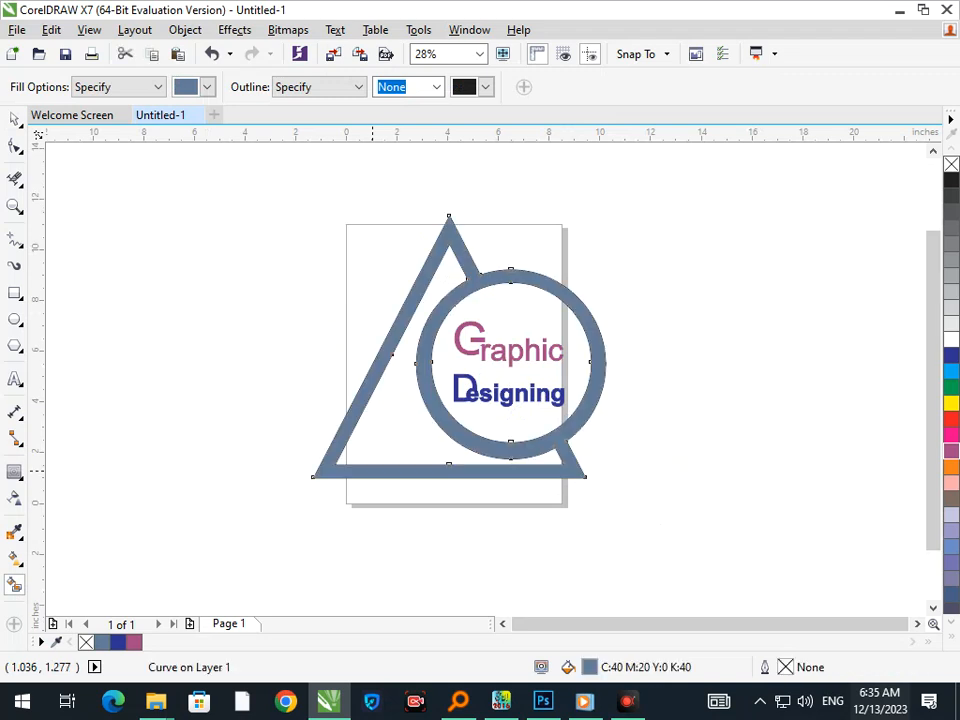
click(951, 467)
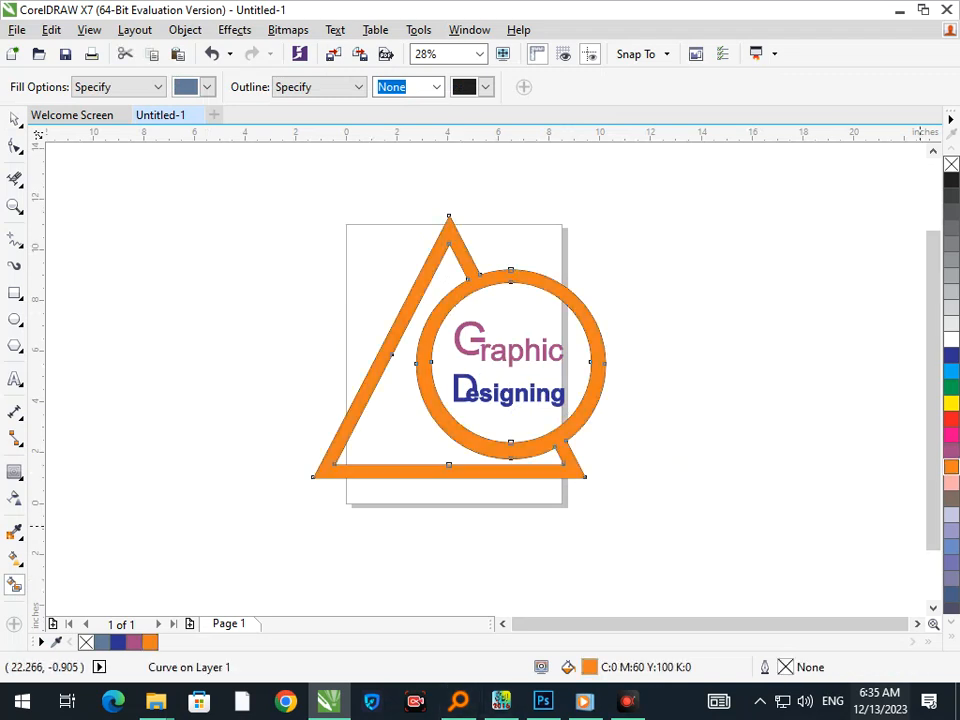
click(951, 386)
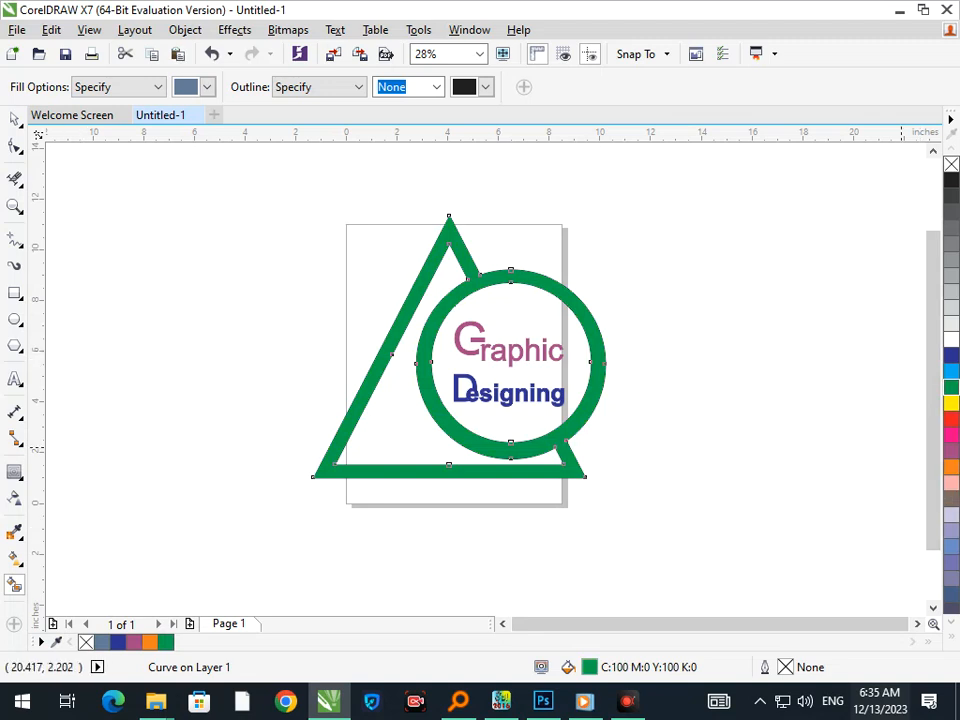
click(951, 355)
Enlarge the "Graphic Designing" text to about 114.4% and reposition it inside the ring.
click(14, 119)
drag(634, 311, 410, 419)
drag(579, 413, 530, 401)
key(Escape)
click(627, 425)
Move the "Designing" word closer beneath "Graphic", to about X 6.646", Y 4.971".
drag(629, 414, 390, 353)
drag(507, 402, 475, 384)
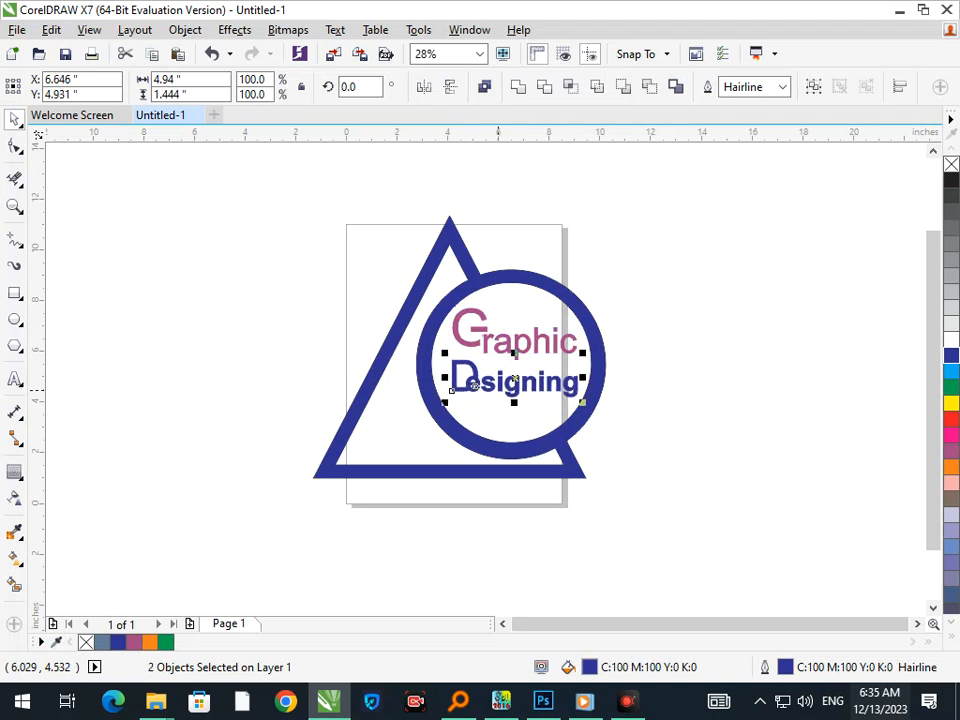
key(Up)
key(Up)
key(Up)
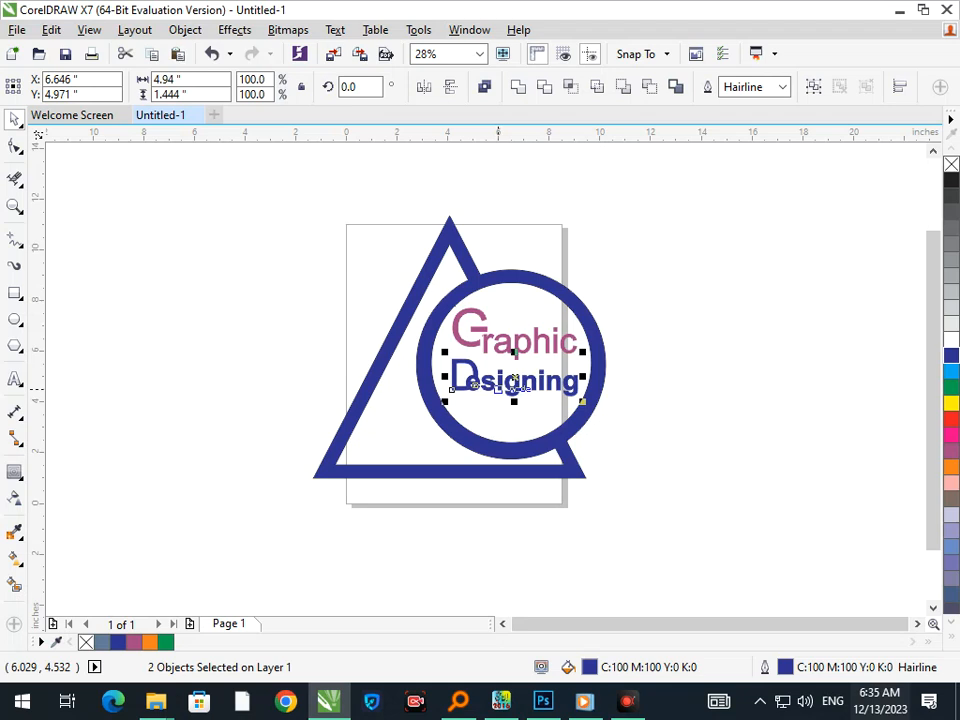
Try to move the "esigning" text downward, away from the large D.
click(697, 411)
key(F2)
drag(396, 343, 605, 435)
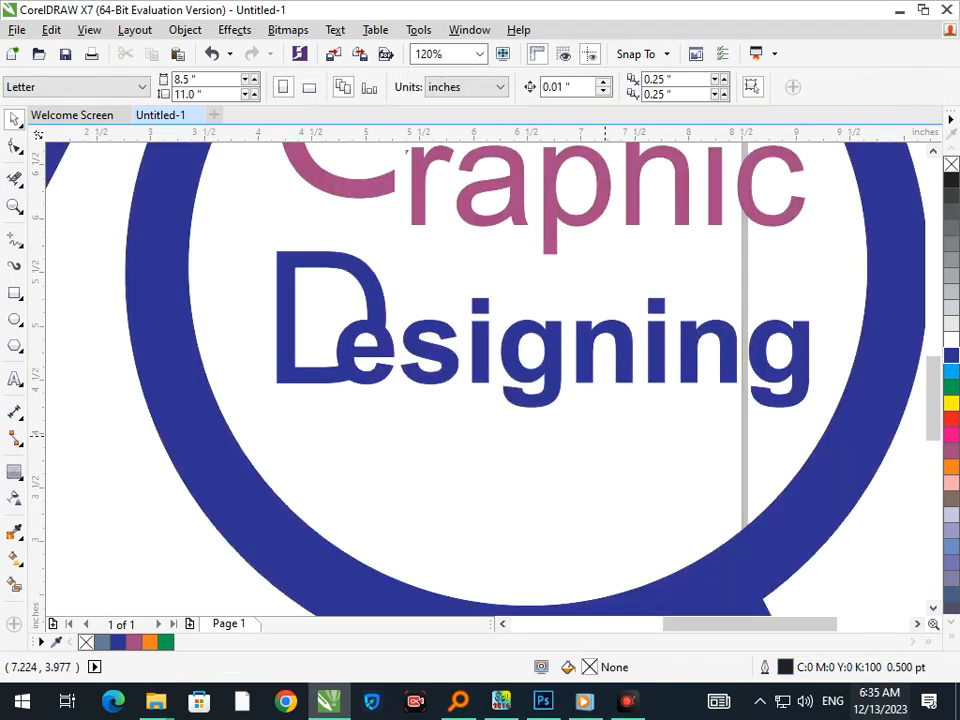
click(367, 383)
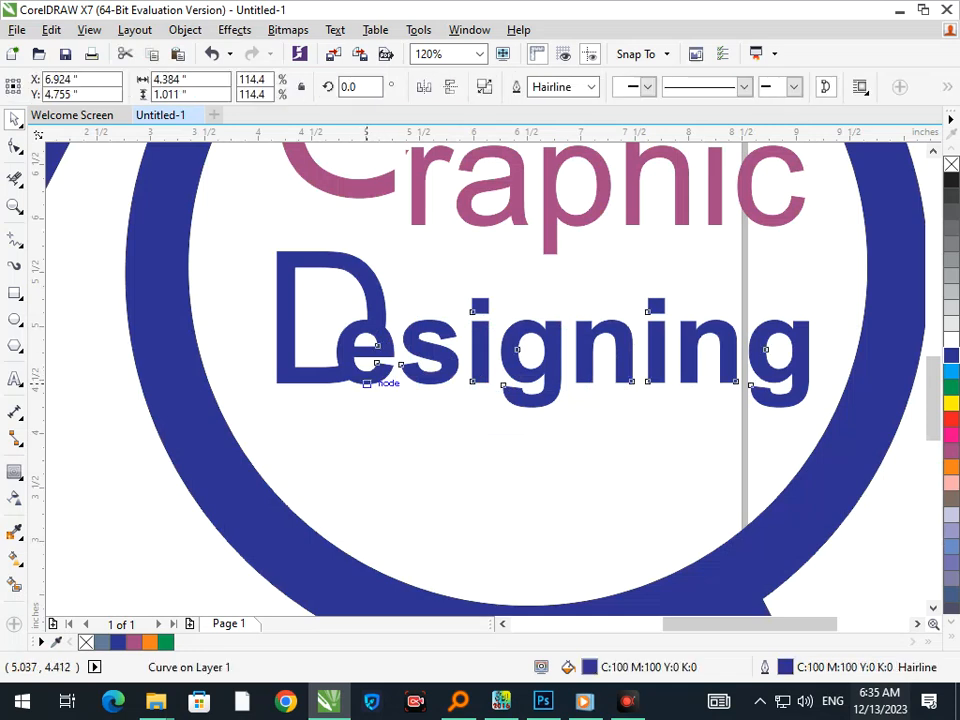
drag(367, 383, 369, 419)
key(ctrl+z)
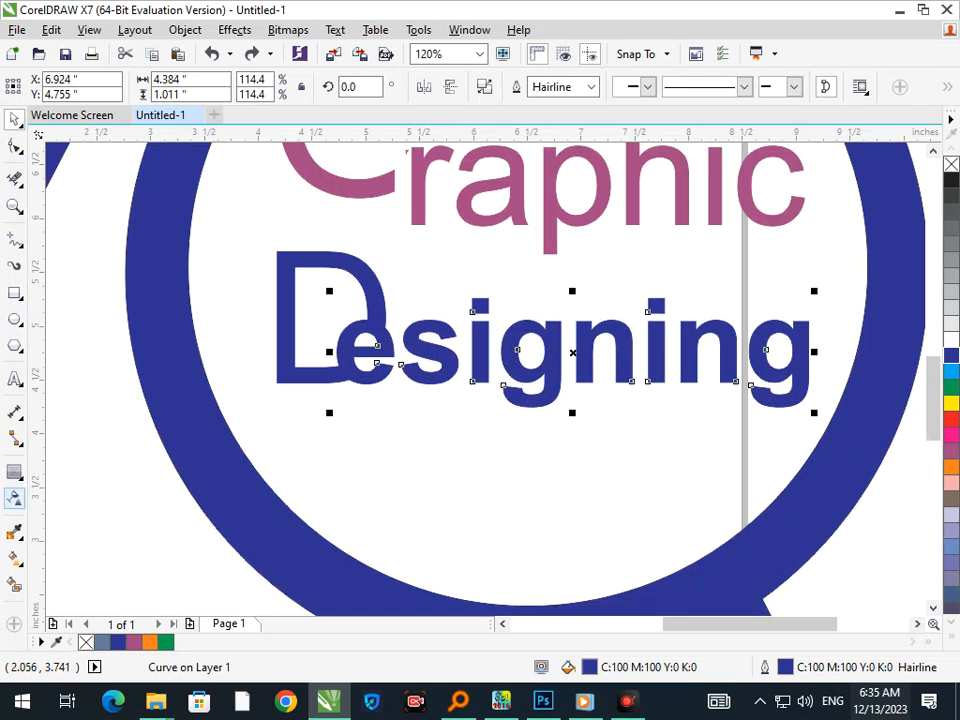
Try to add a contour to the "esigning" text, including one with a 0.11" offset.
click(16, 474)
click(78, 492)
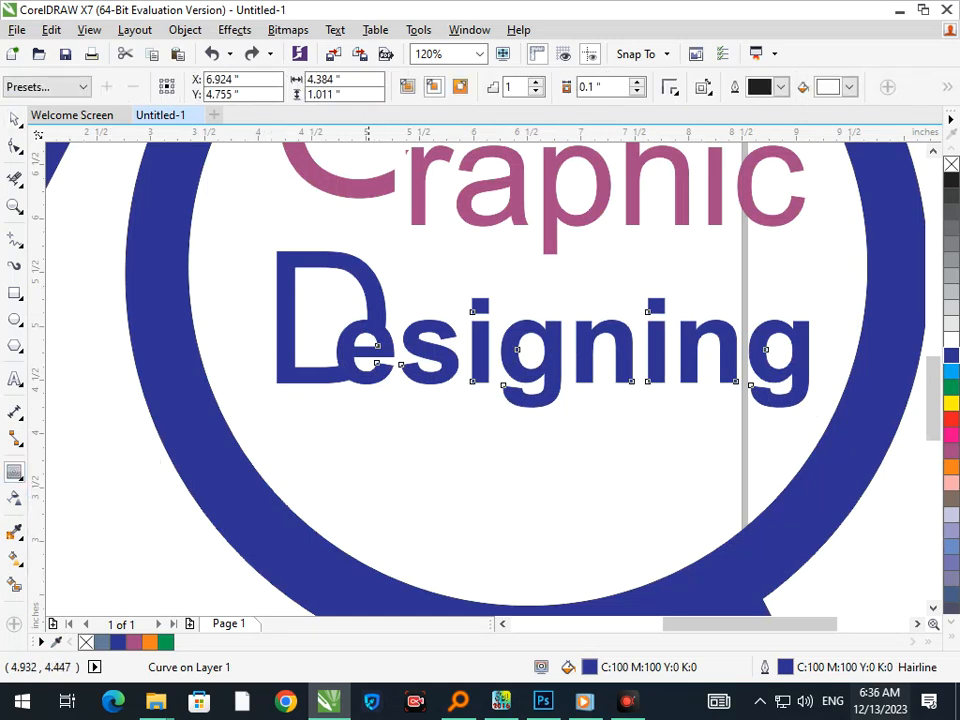
drag(375, 368, 385, 397)
drag(403, 443, 403, 443)
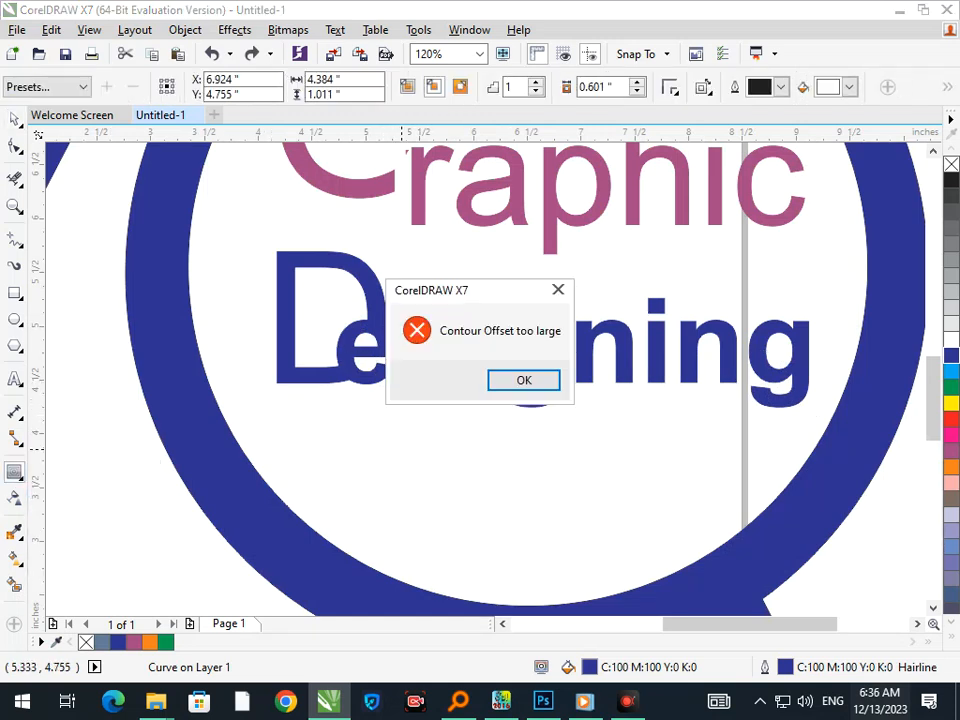
key(Return)
text(0.11)
key(Return)
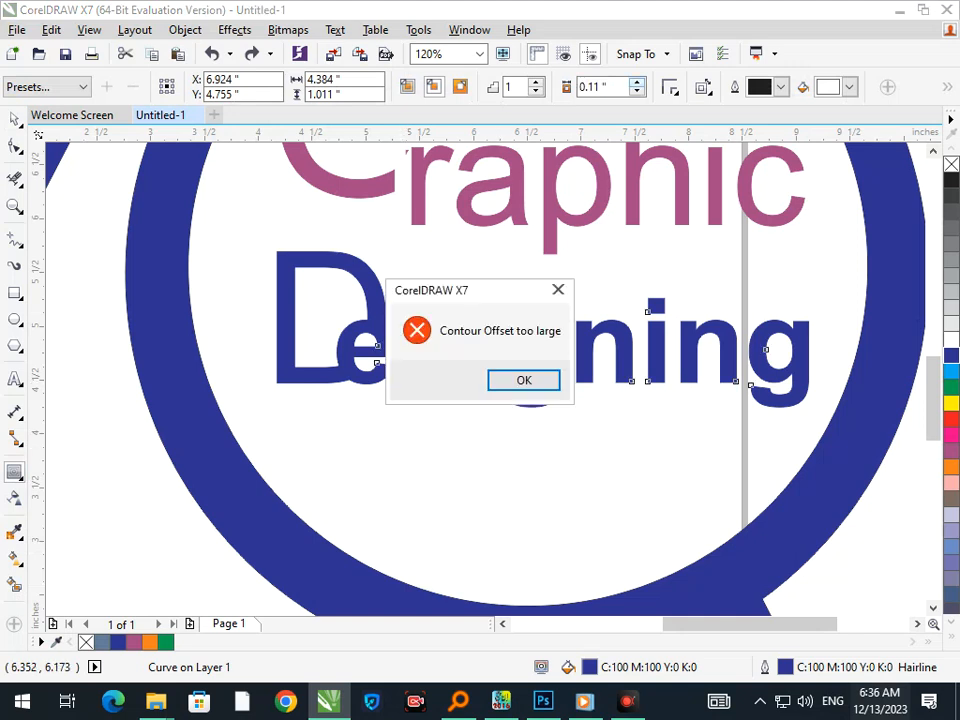
key(Return)
drag(388, 380, 377, 353)
click(523, 380)
Break the "esigning" curve apart and combine its pieces again.
click(14, 119)
click(346, 391)
mouse_move(366, 373)
mouse_down()
mouse_move(381, 440)
mouse_move(367, 383)
mouse_up()
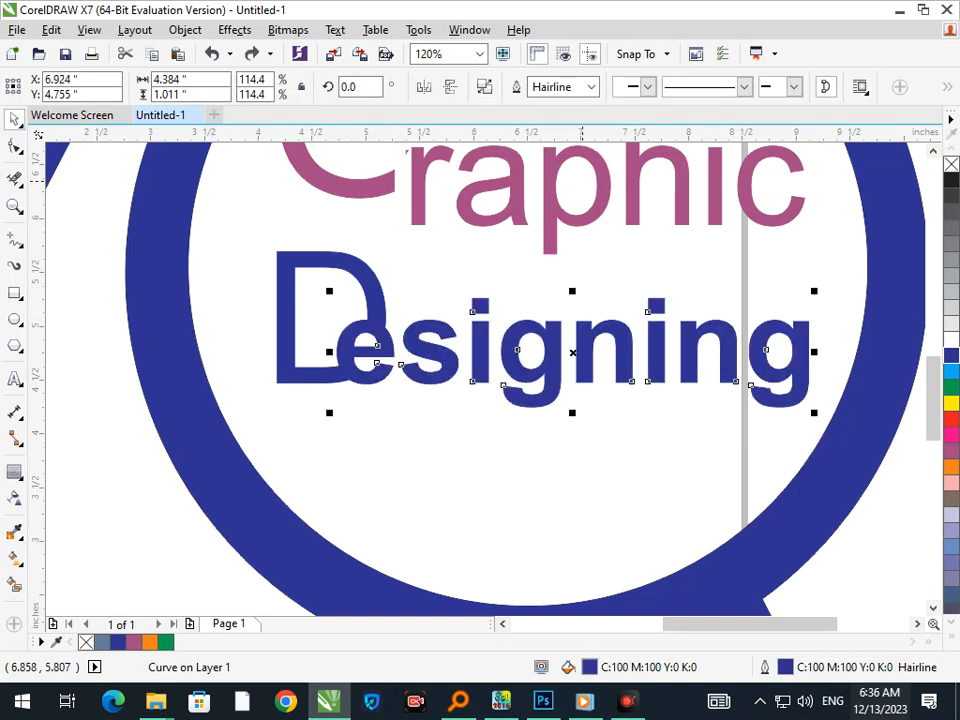
click(185, 29)
click(239, 310)
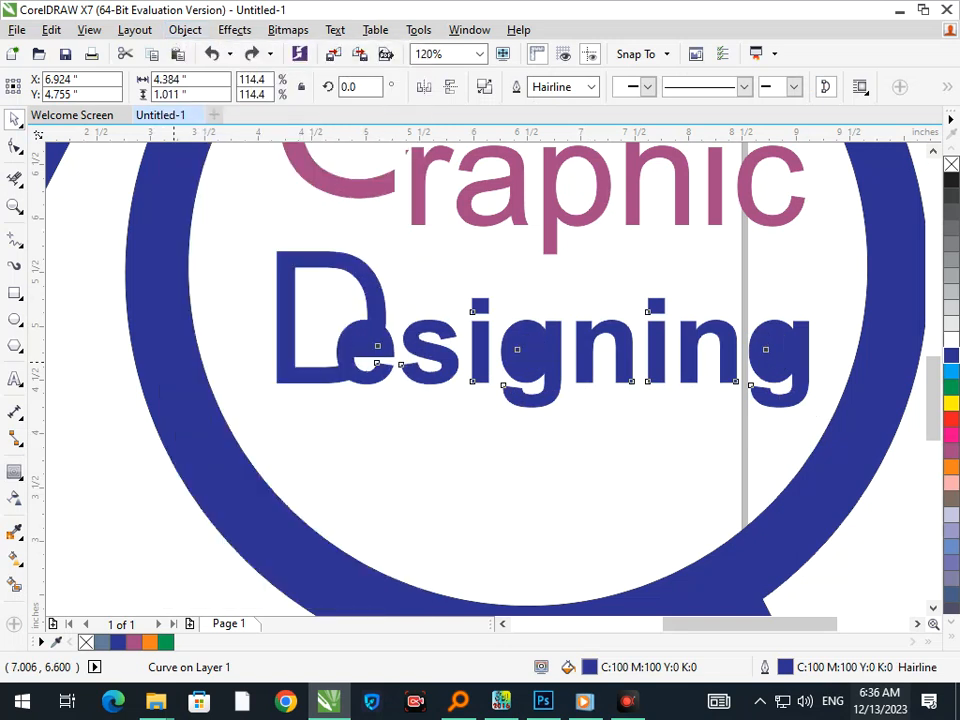
key(ctrl+l)
Try enlarging the "esigning" text to about 120.3% and undo the scaling.
click(355, 376)
drag(361, 371, 318, 432)
key(ctrl+z)
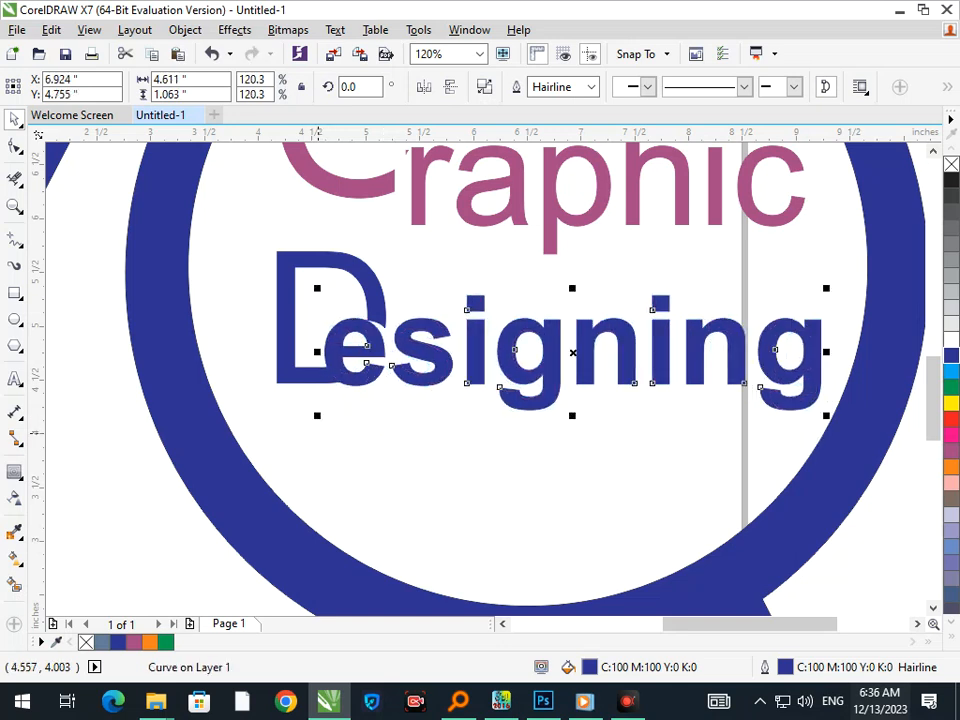
key(ctrl+z)
Give the "esigning" text a white 36 pt outline placed behind its fill.
key(F12)
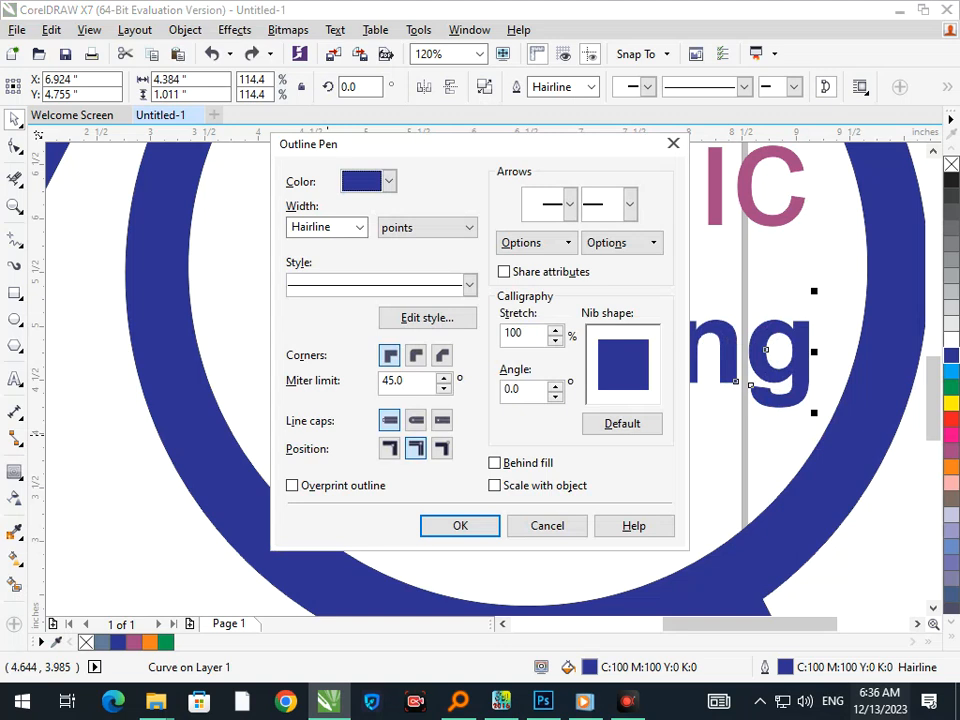
click(360, 228)
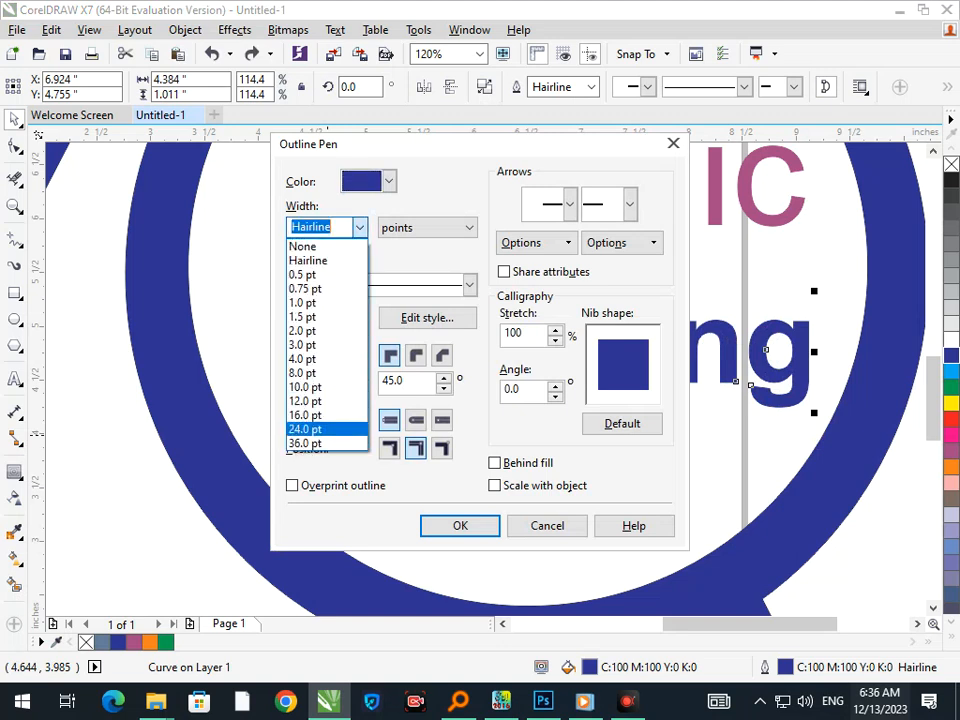
click(312, 443)
click(494, 463)
click(460, 526)
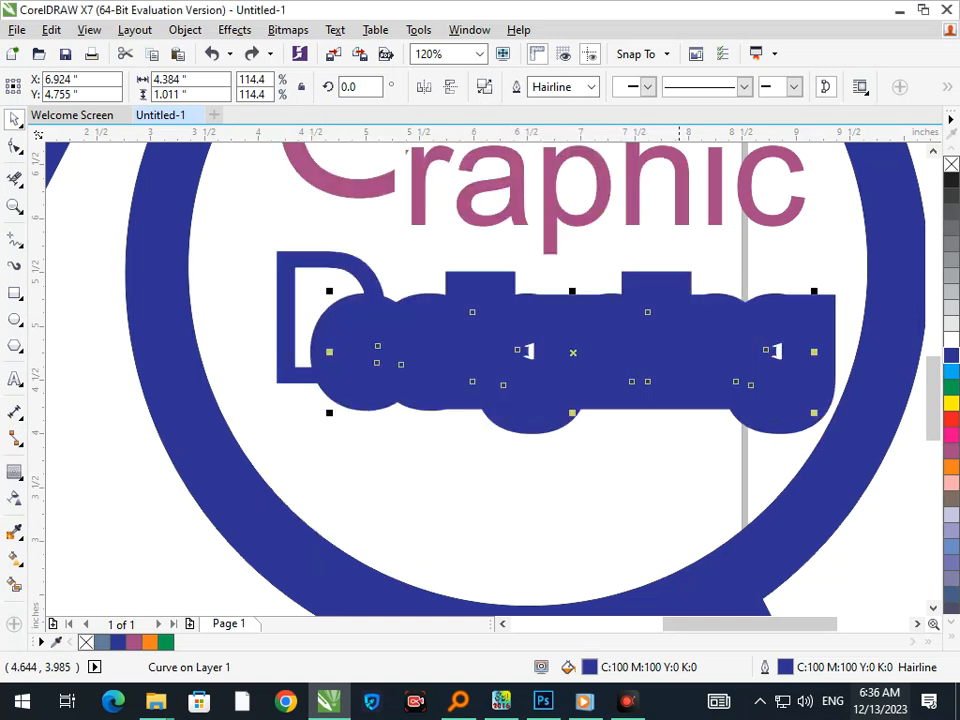
right_click(951, 340)
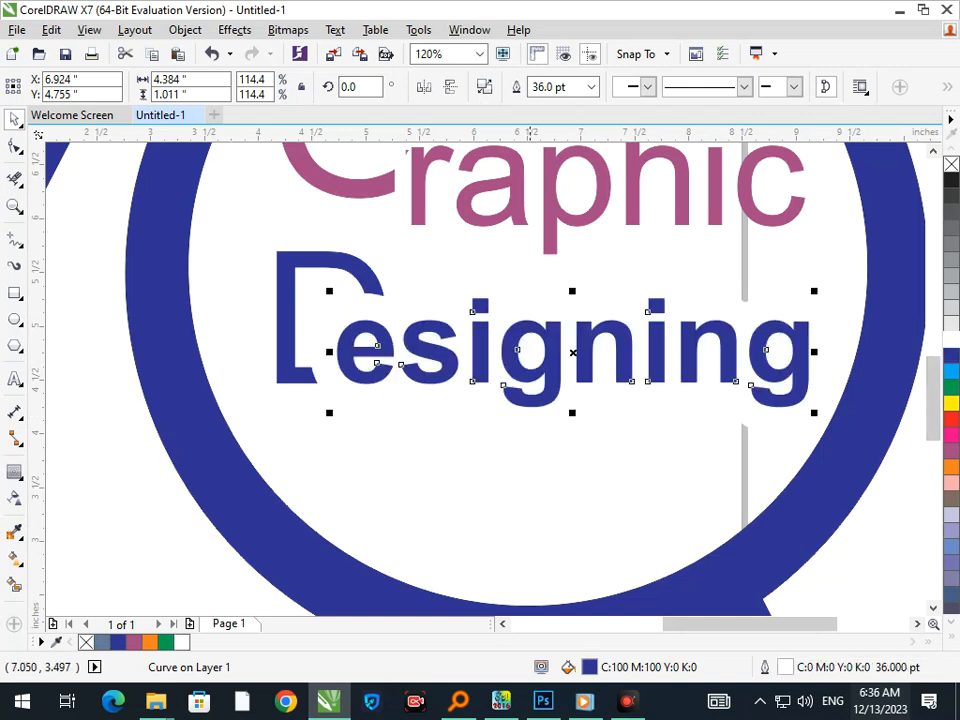
click(510, 497)
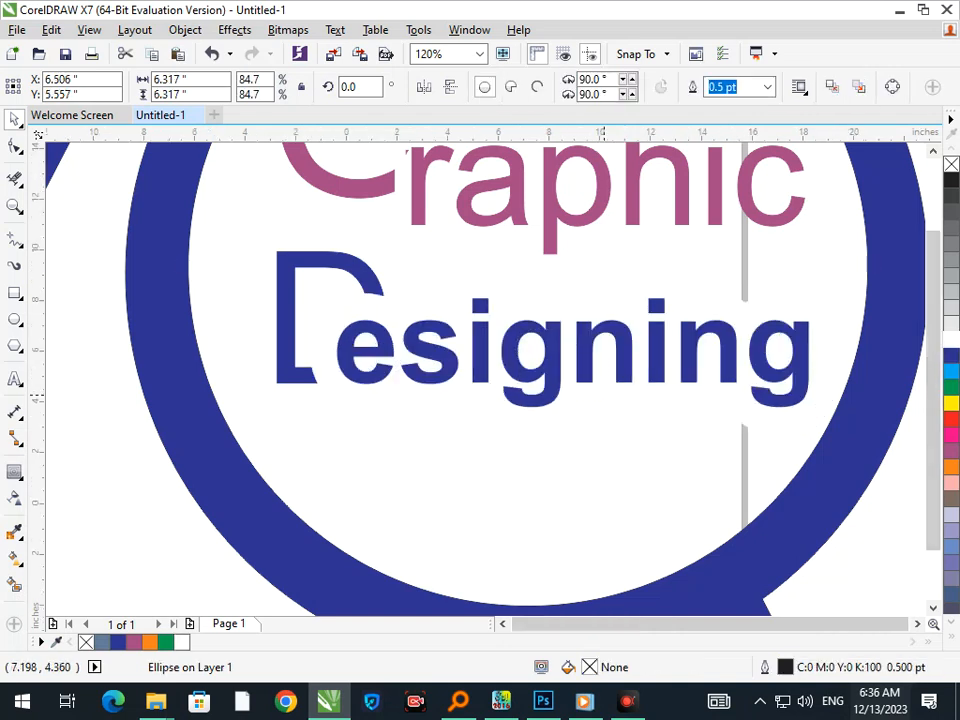
scroll(603, 392, down, 3)
click(700, 426)
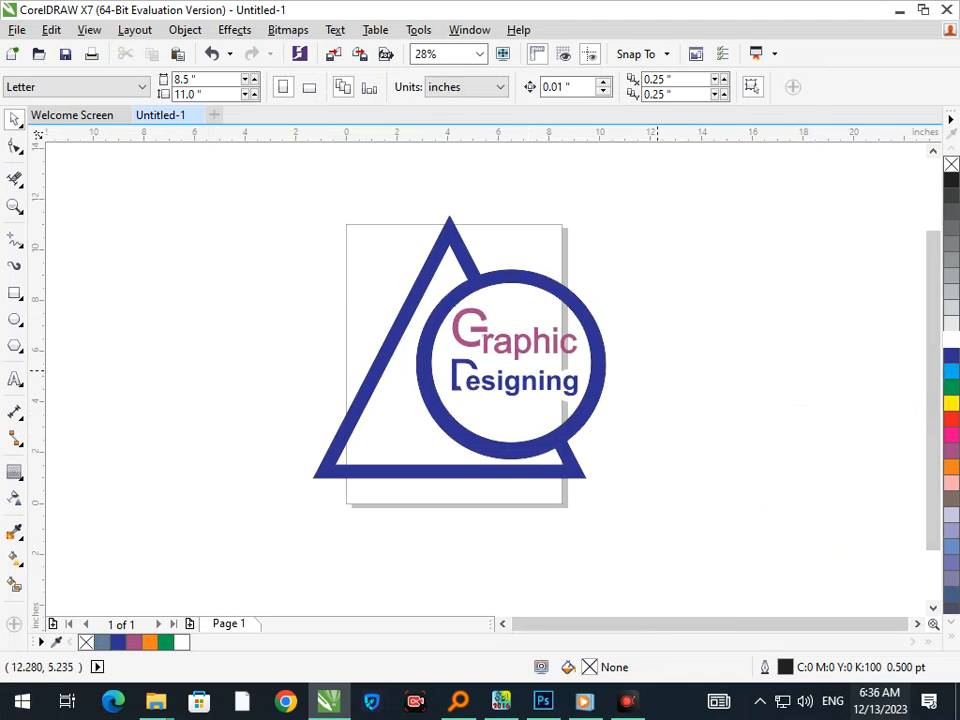
Try green and cyan fills on the joined triangle and ring, and return it to blue.
click(574, 426)
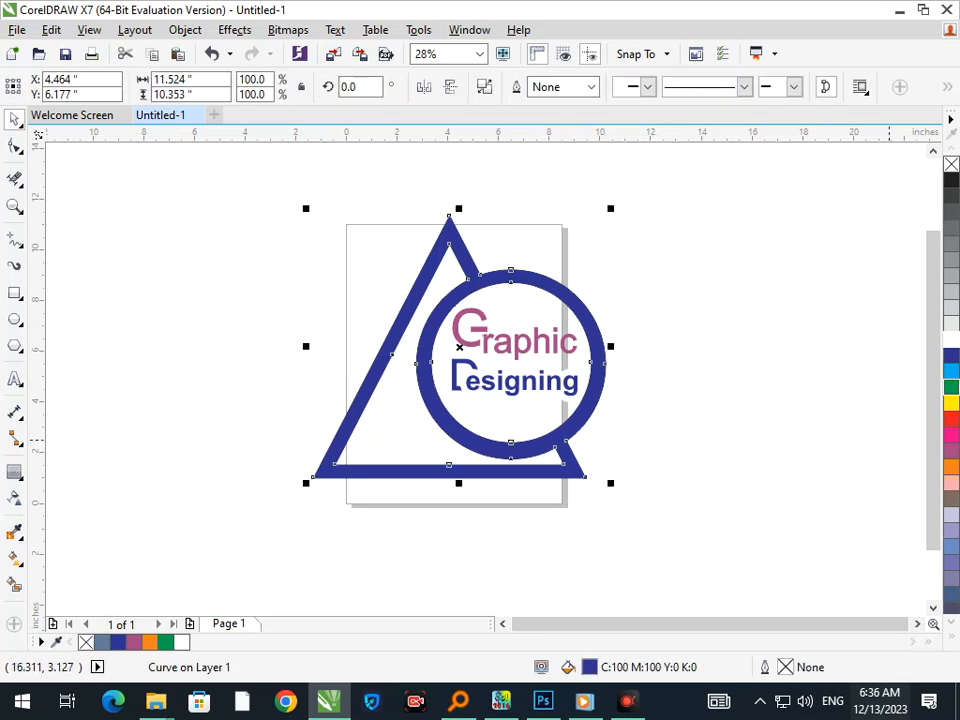
click(951, 387)
click(951, 371)
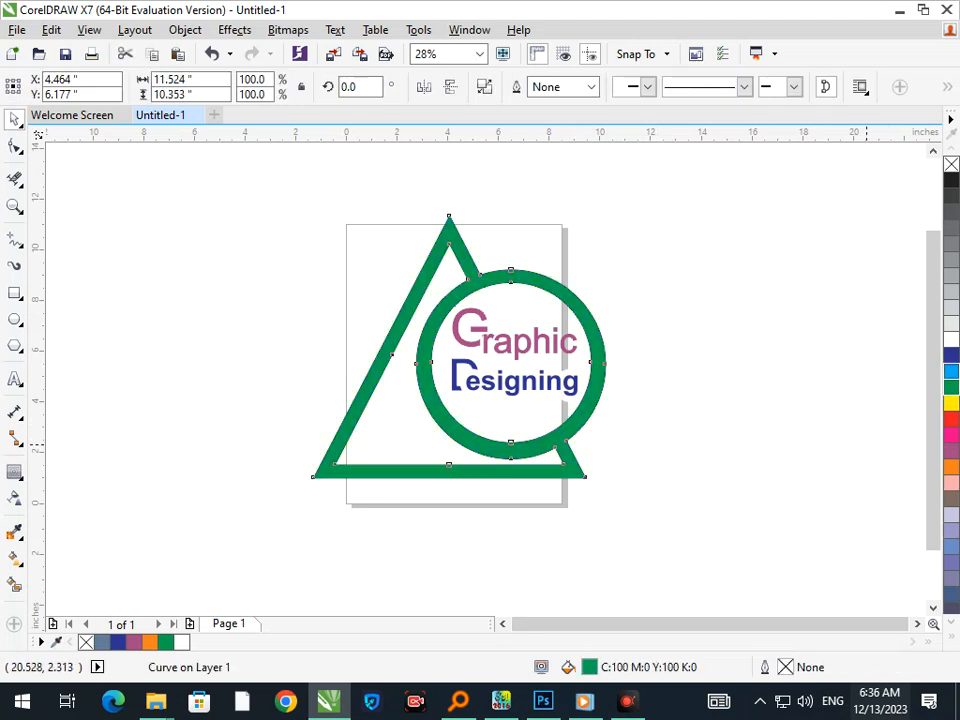
click(690, 398)
click(565, 434)
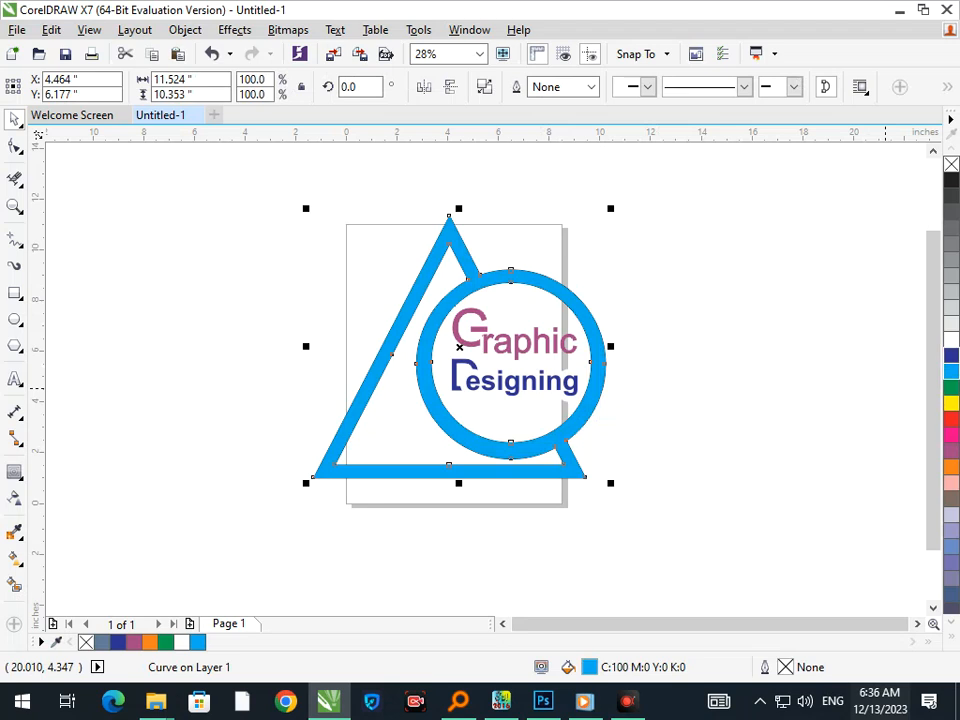
click(951, 355)
click(775, 399)
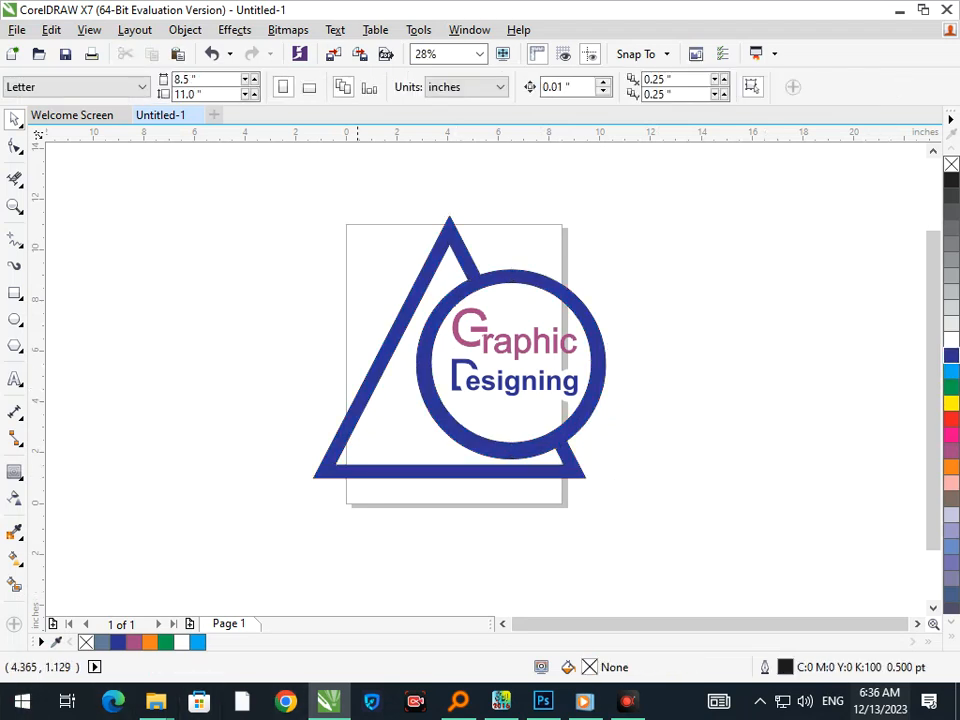
Move the whole "Graphic Designing" text down inside the ring and nudge it up, to about Y 5.447".
drag(610, 421, 448, 296)
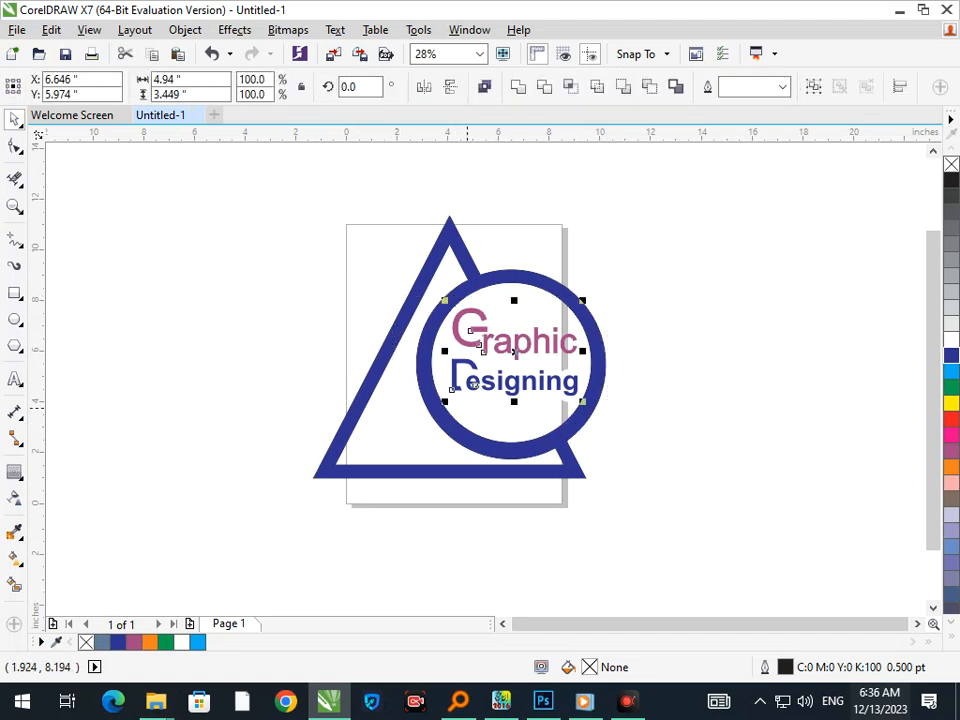
drag(466, 390, 468, 402)
key(Up)
key(Up)
key(Up)
key(Up)
key(Up)
key(Up)
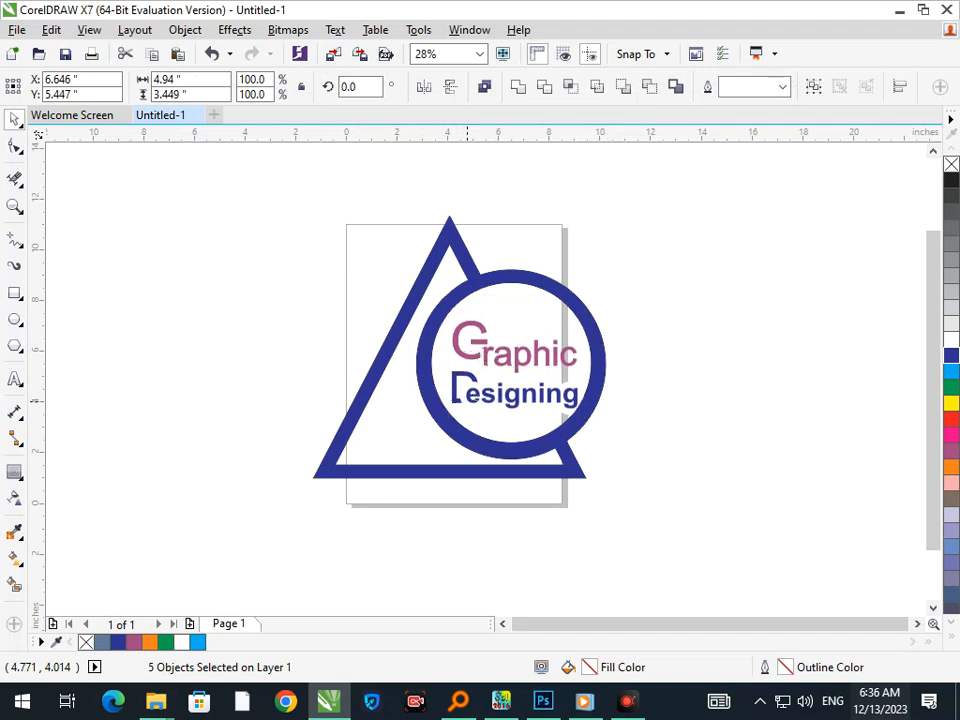
Undo the downward move and the nudges of the "Graphic Designing" text.
key(ctrl+z)
key(ctrl+z)
key(ctrl+z)
key(ctrl+z)
key(ctrl+z)
key(ctrl+z)
key(ctrl+z)
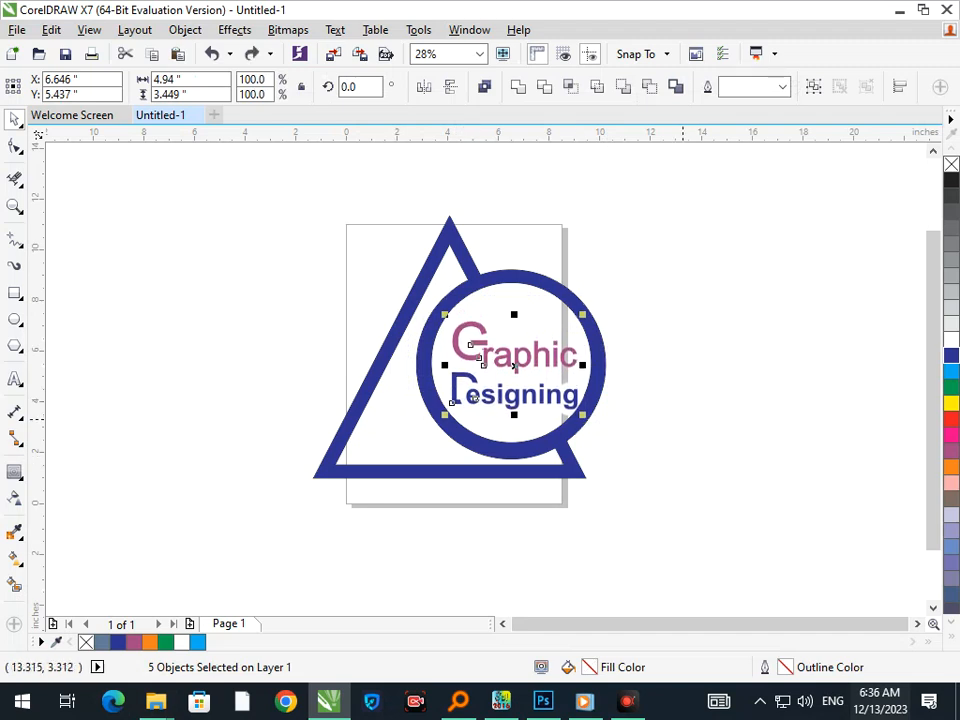
key(ctrl+z)
key(ctrl+z)
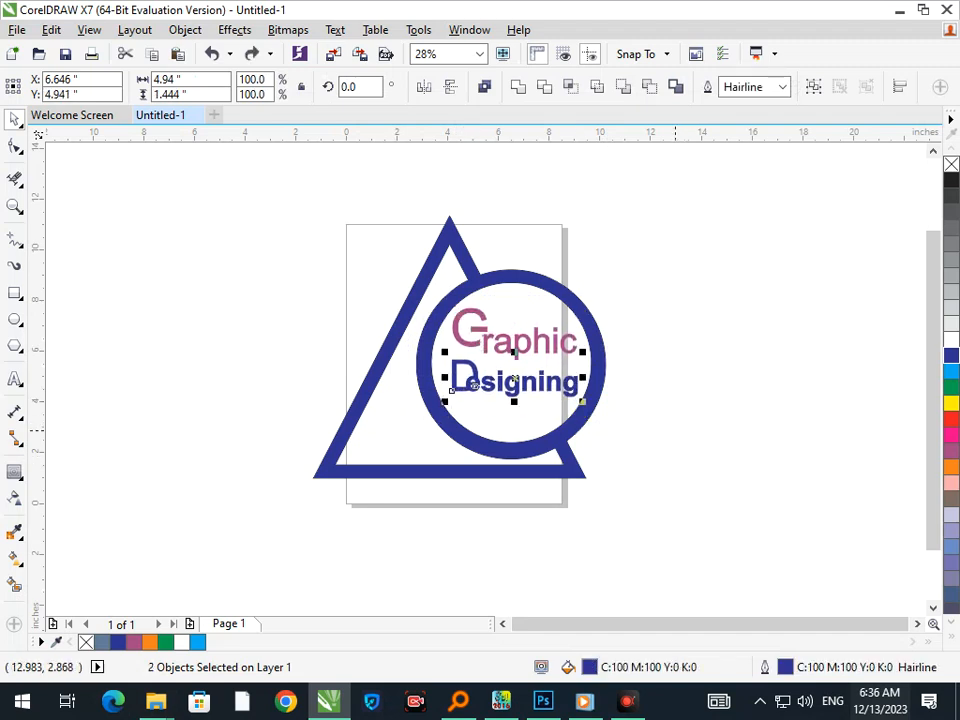
click(684, 447)
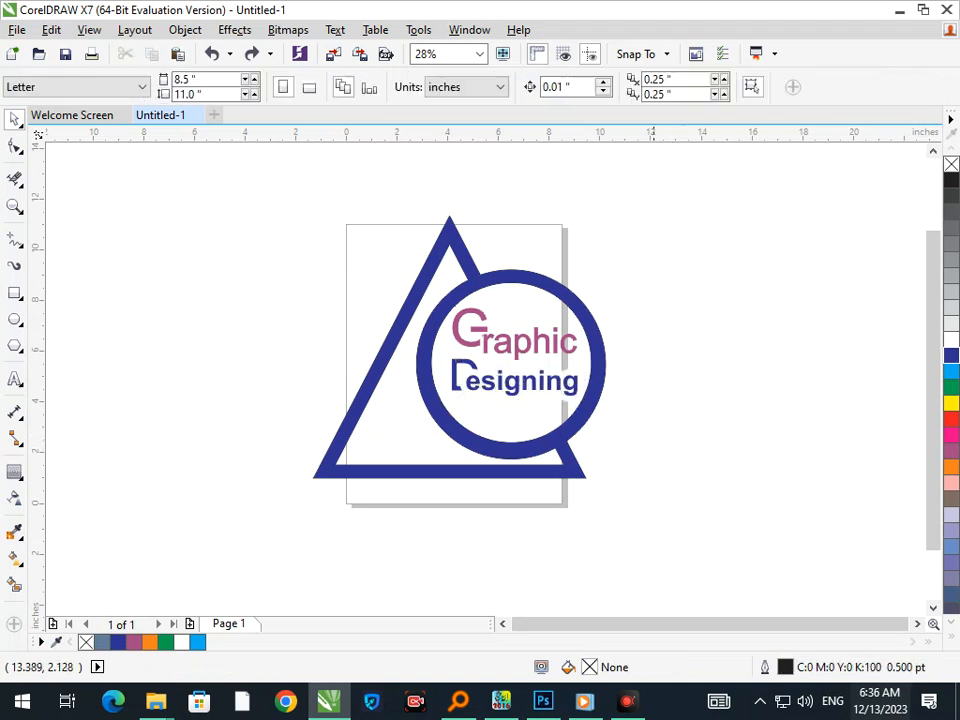
Try moving the white-outlined "esigning" text down from the large D, and undo the move.
scroll(614, 391, up, 4)
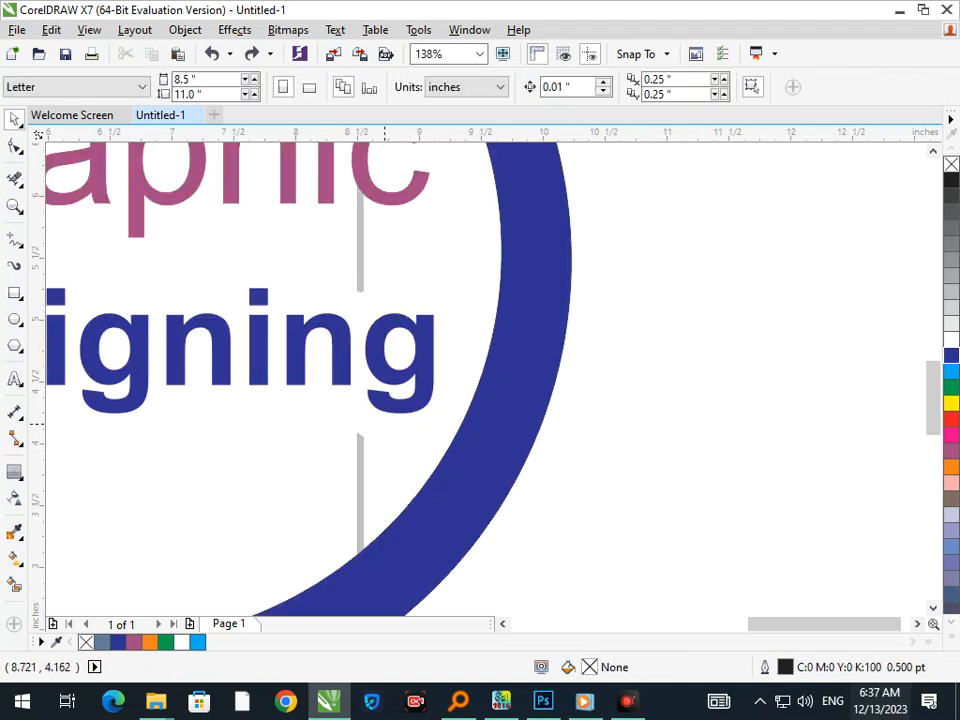
click(383, 410)
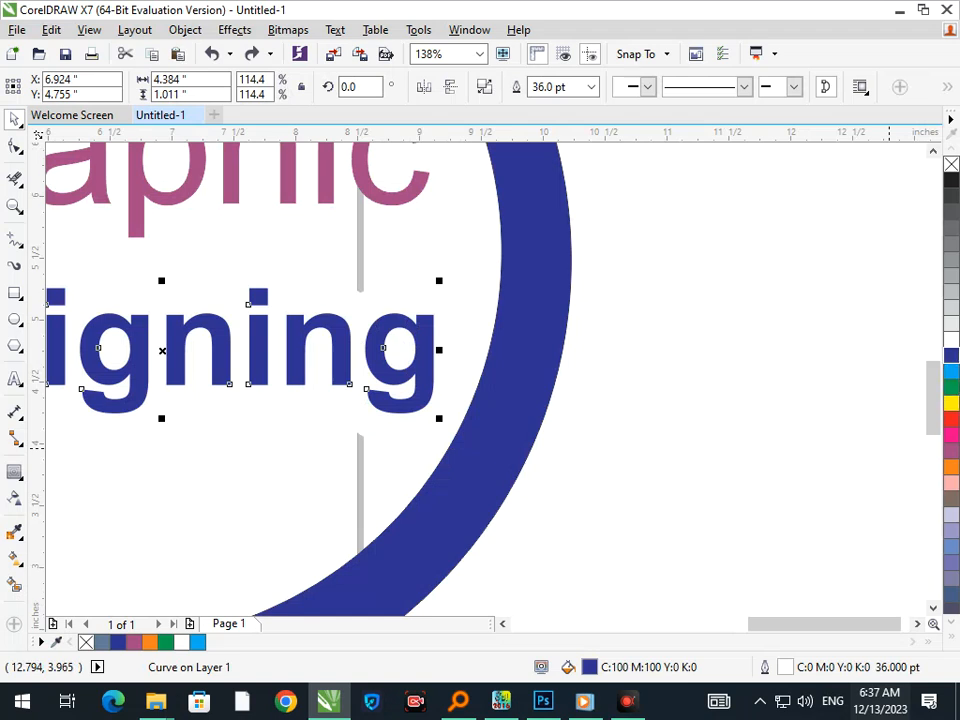
scroll(480, 374, down, 4)
click(660, 468)
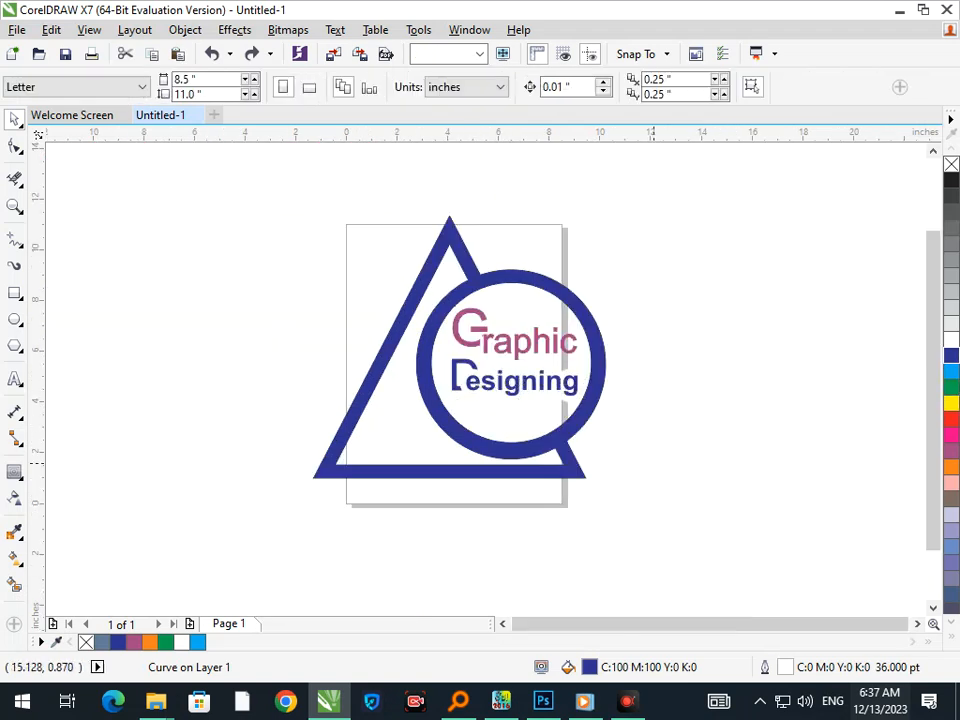
scroll(478, 380, up, 5)
drag(392, 451, 402, 495)
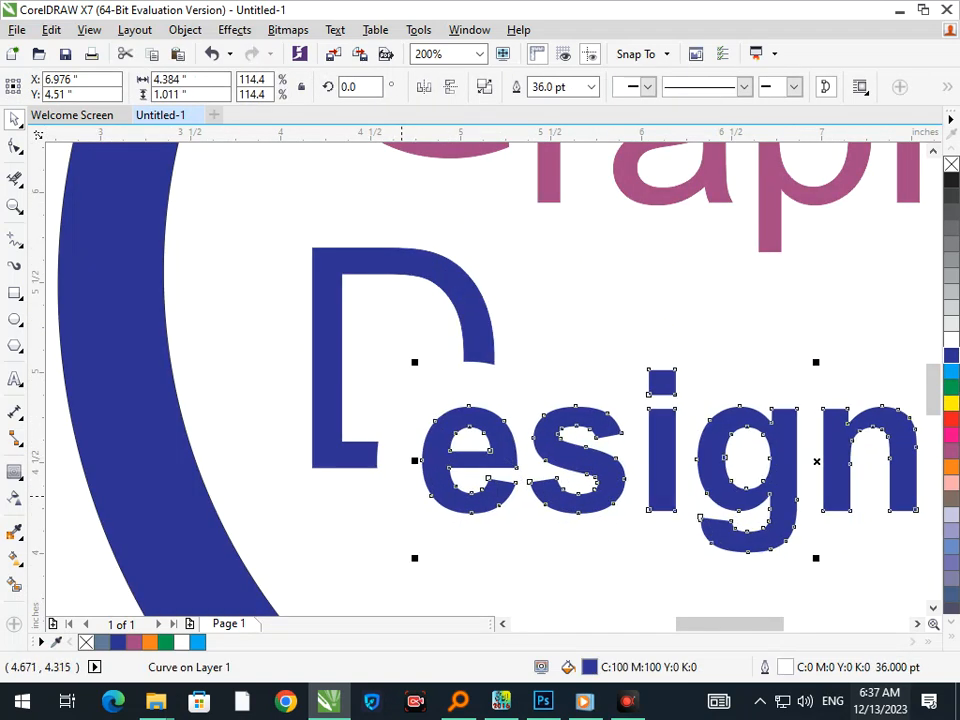
key(ctrl+z)
Convert the white outline of "esigning" into a separate object, test-move that object and undo the move.
click(185, 29)
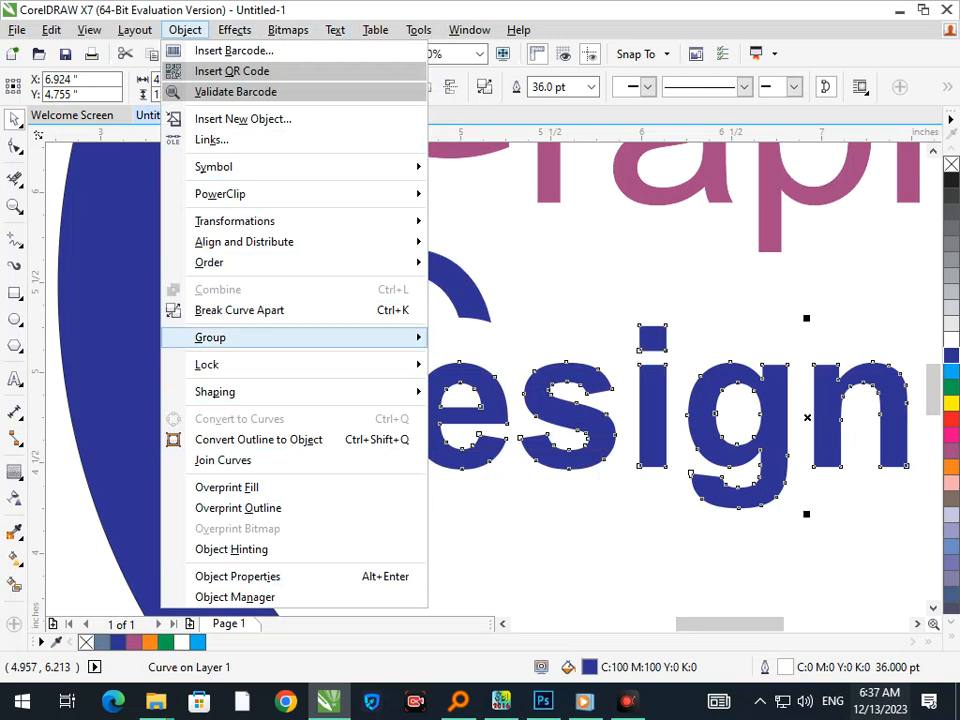
click(258, 439)
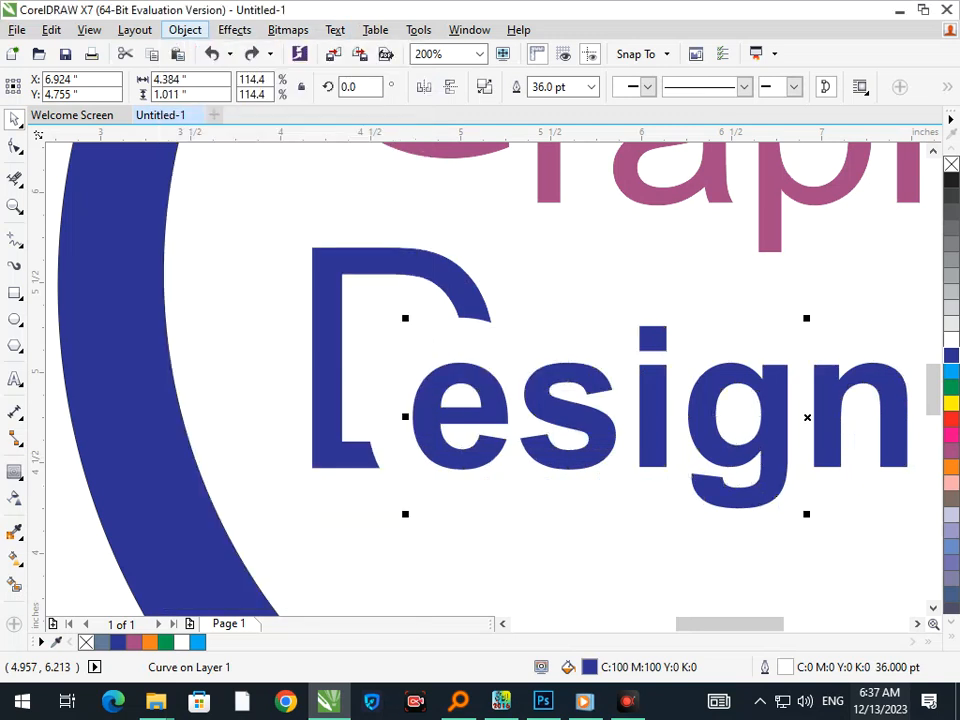
click(472, 513)
drag(431, 474, 428, 482)
drag(733, 415, 727, 476)
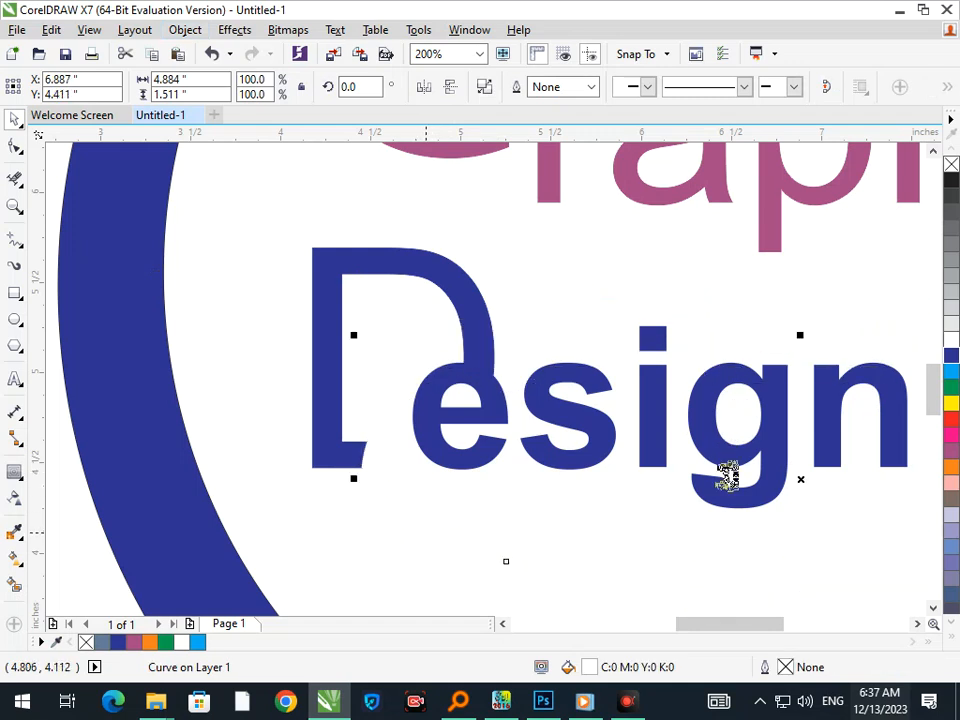
key(ctrl+z)
Trim the large D with the white outline object and remove the outline object.
shift+click(320, 453)
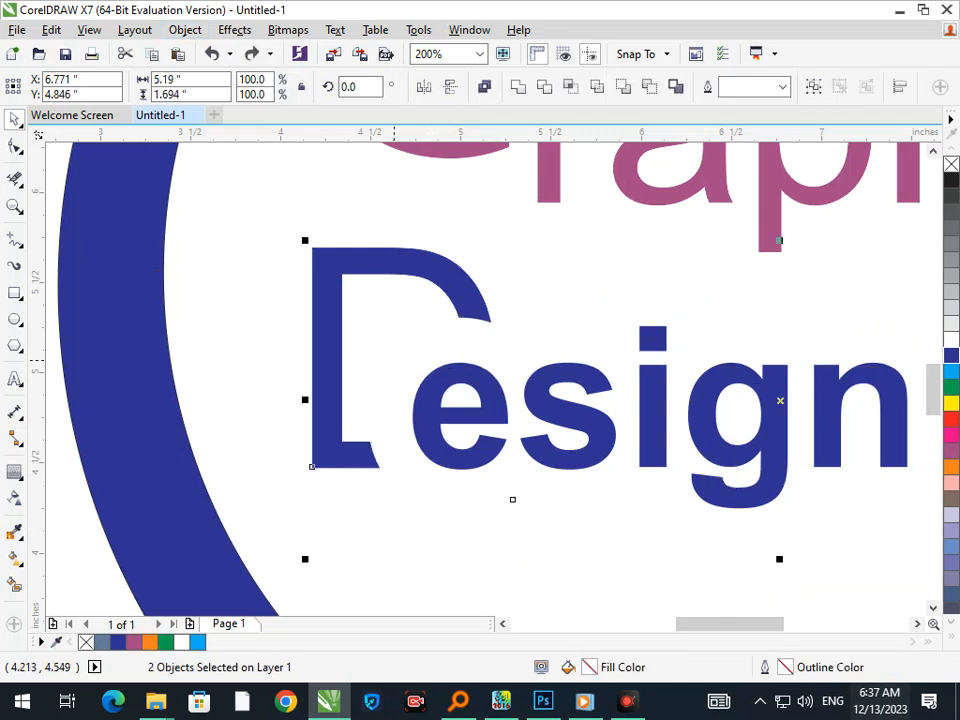
click(544, 87)
drag(502, 329, 503, 387)
key(Escape)
scroll(539, 521, down, 5)
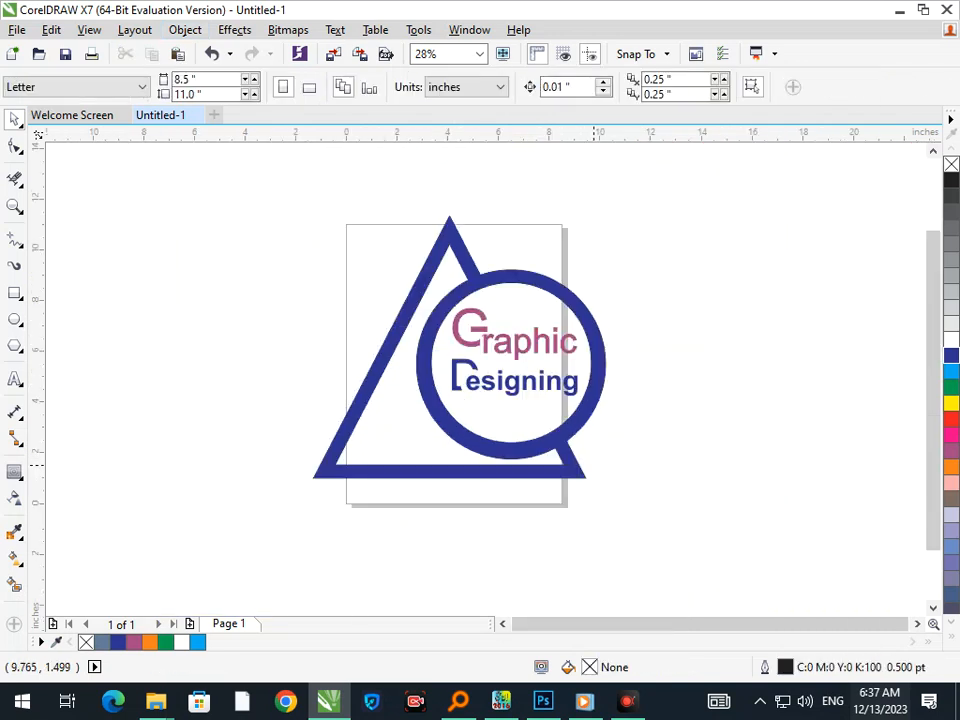
Center the whole "Graphic Designing" text inside the ring, at about X 6.586", Y 5.556".
drag(512, 393, 516, 420)
key(ctrl+z)
key(Escape)
drag(559, 386, 355, 283)
mouse_move(501, 385)
mouse_down()
mouse_move(506, 392)
mouse_move(496, 391)
mouse_up()
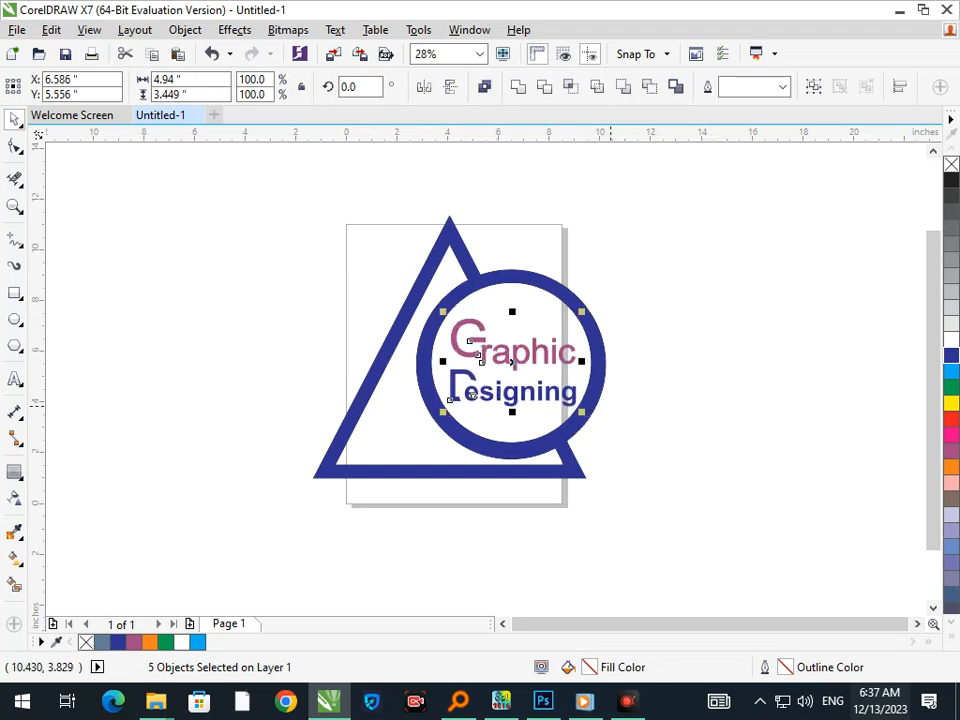
click(610, 404)
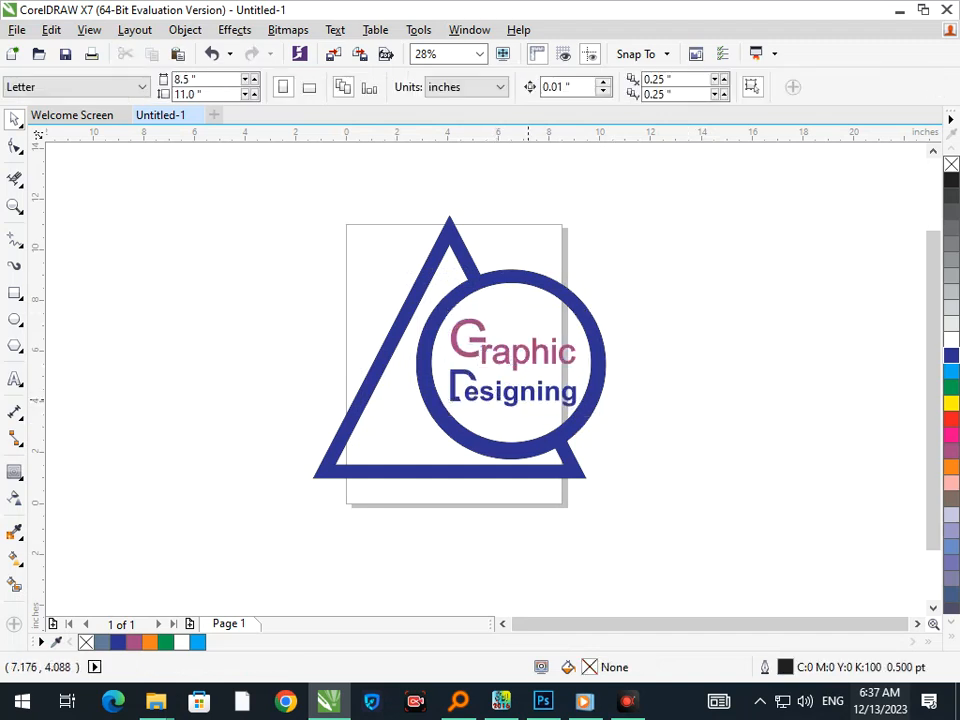
Recolor the "raphic" letters red and the large G black, for both fill and outline.
drag(625, 381, 473, 331)
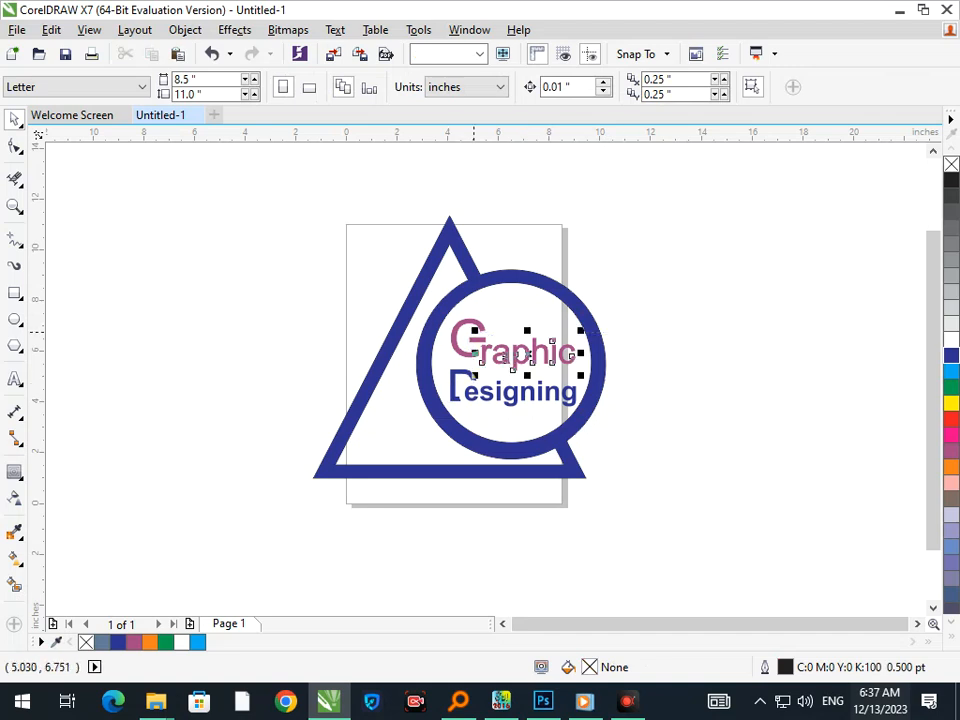
click(951, 419)
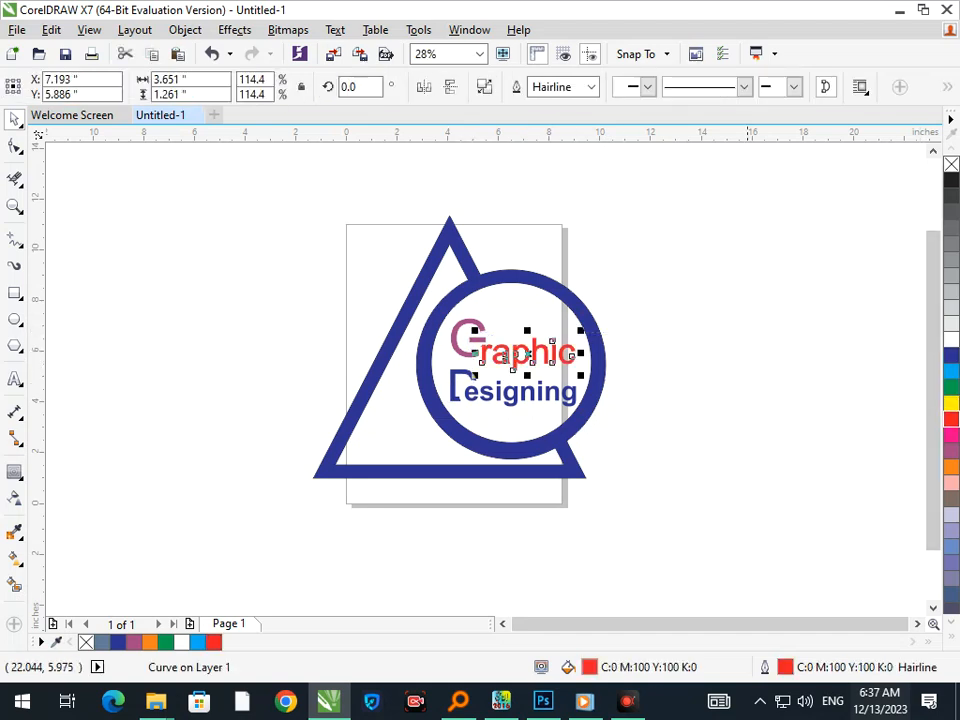
click(725, 458)
drag(430, 316, 487, 357)
click(951, 180)
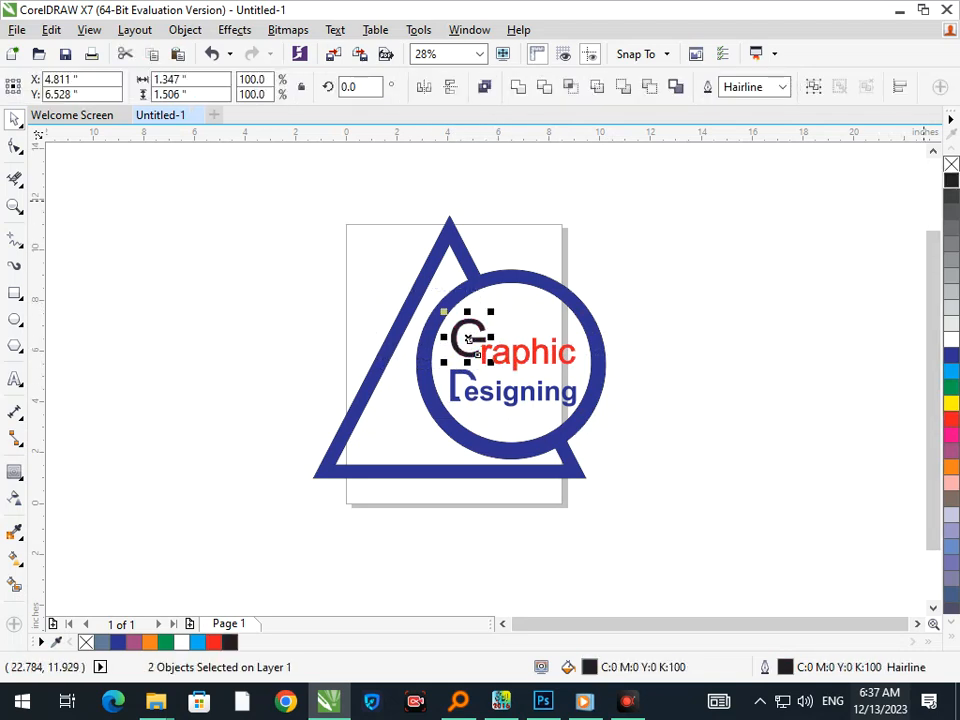
Recolor the "esigning" letters orange for both fill and outline.
click(775, 349)
drag(504, 391, 440, 372)
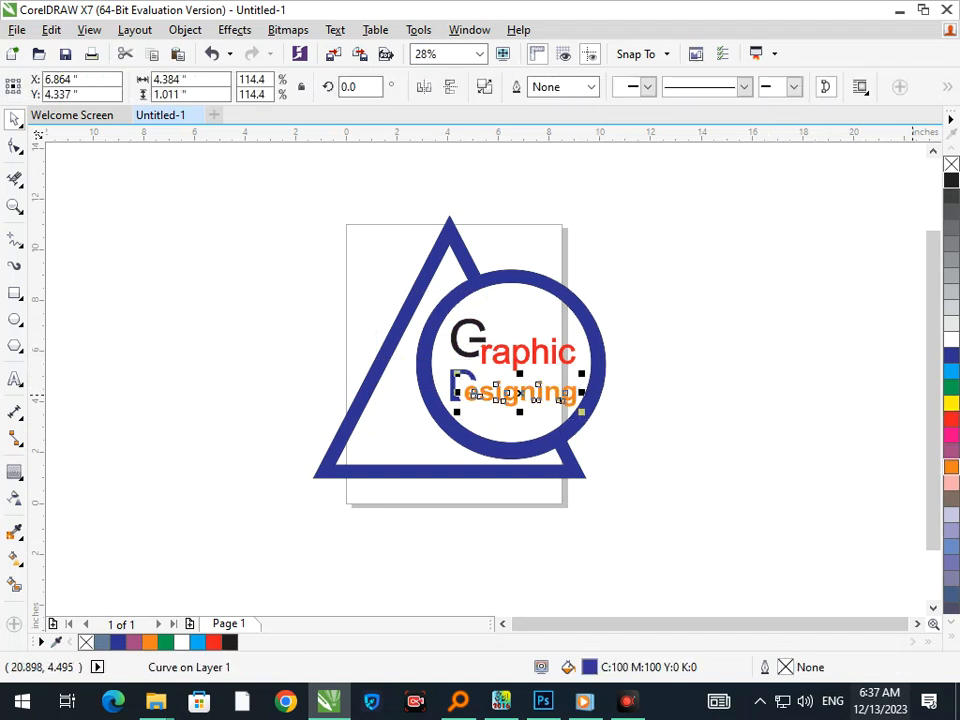
right_click(951, 467)
click(718, 464)
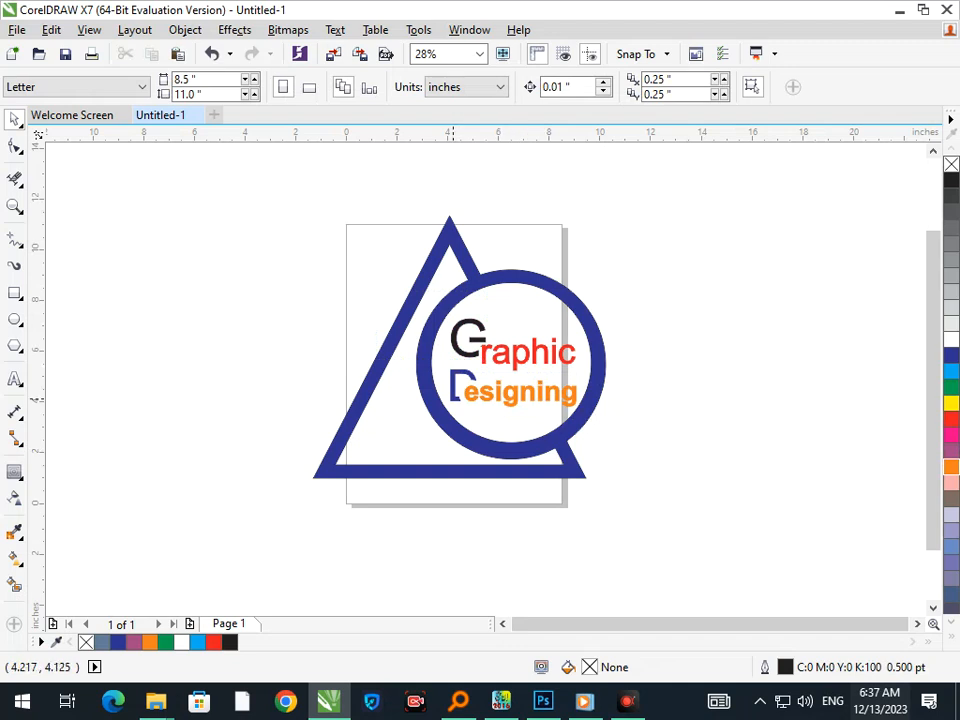
Recolor the large trimmed D black for both fill and outline.
click(453, 398)
click(714, 482)
click(447, 398)
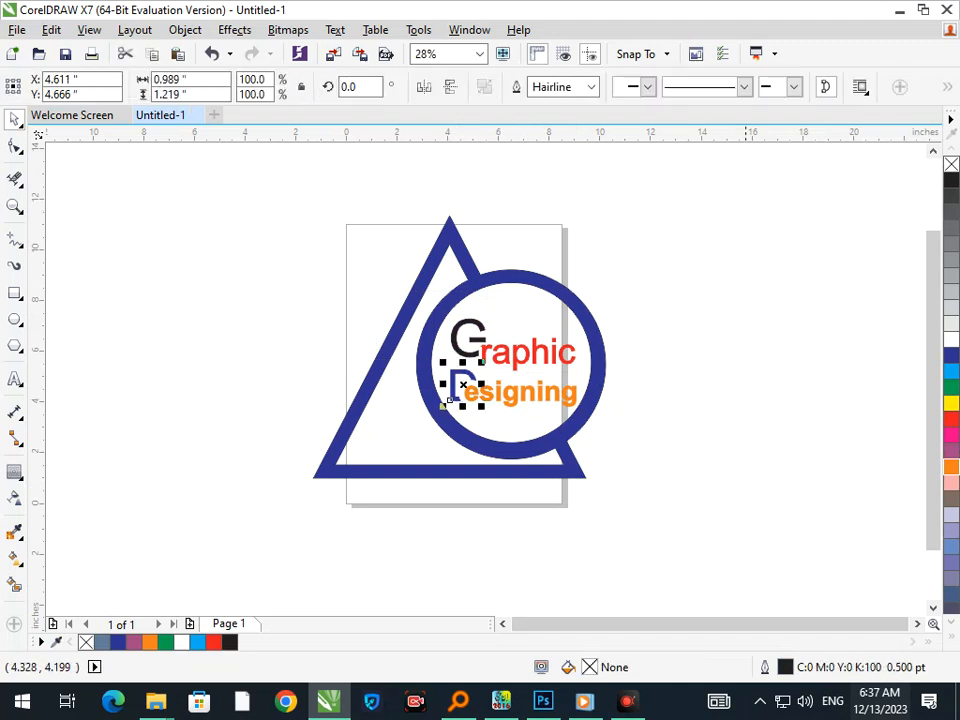
click(787, 459)
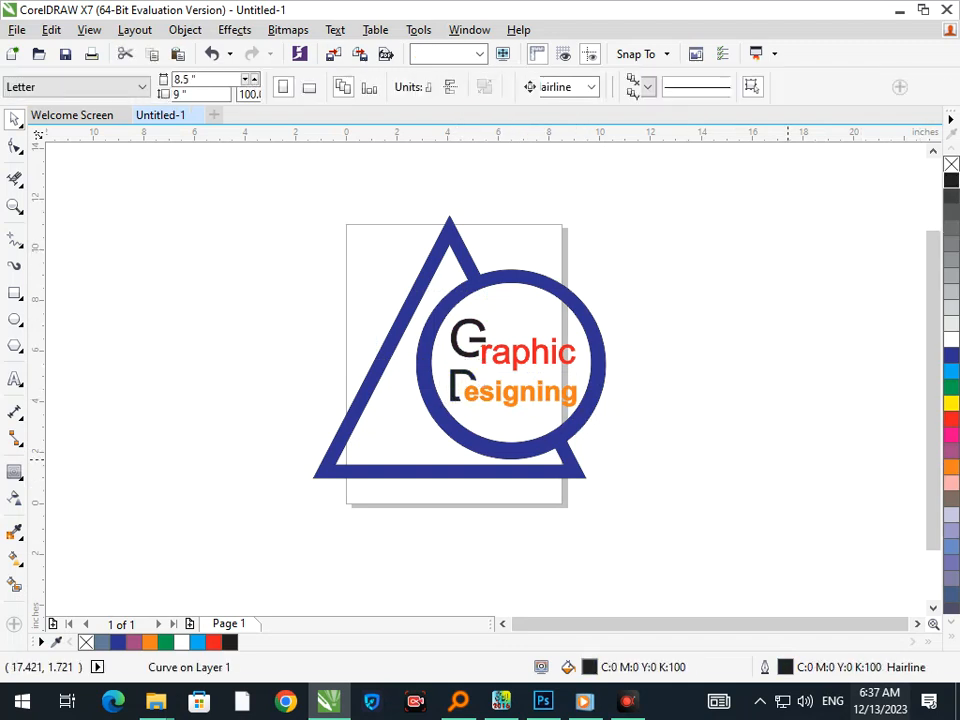
drag(579, 468, 576, 490)
key(ctrl+z)
click(660, 457)
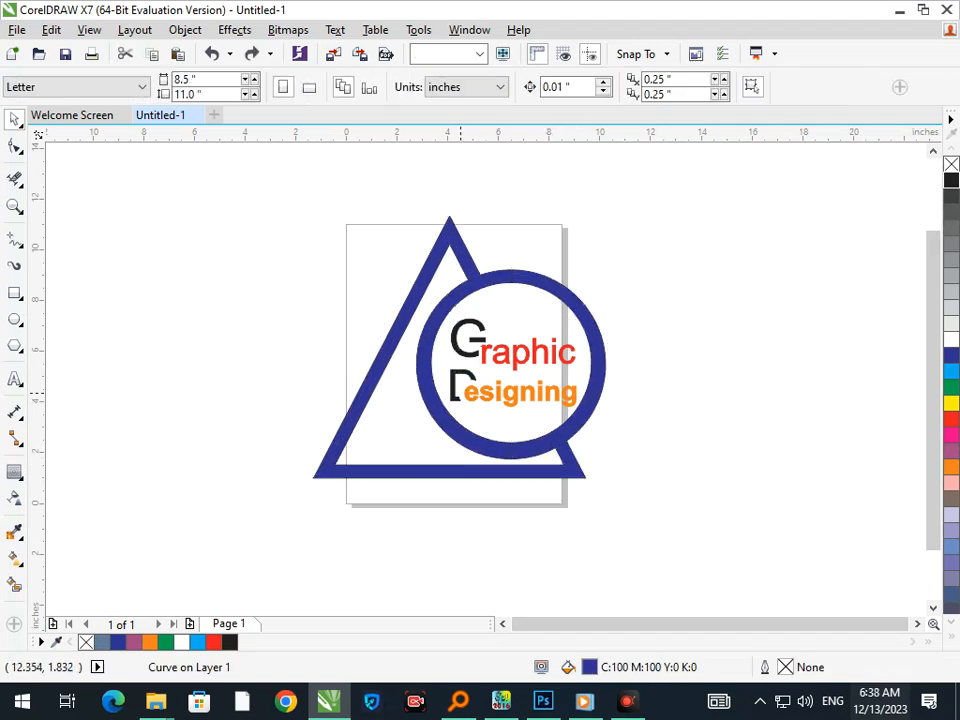
Group the "Graphic Designing" lettering and move it together with the blue triangle-and-ring shape off the page, to about X 20.7", Y 8.3".
drag(662, 416, 434, 284)
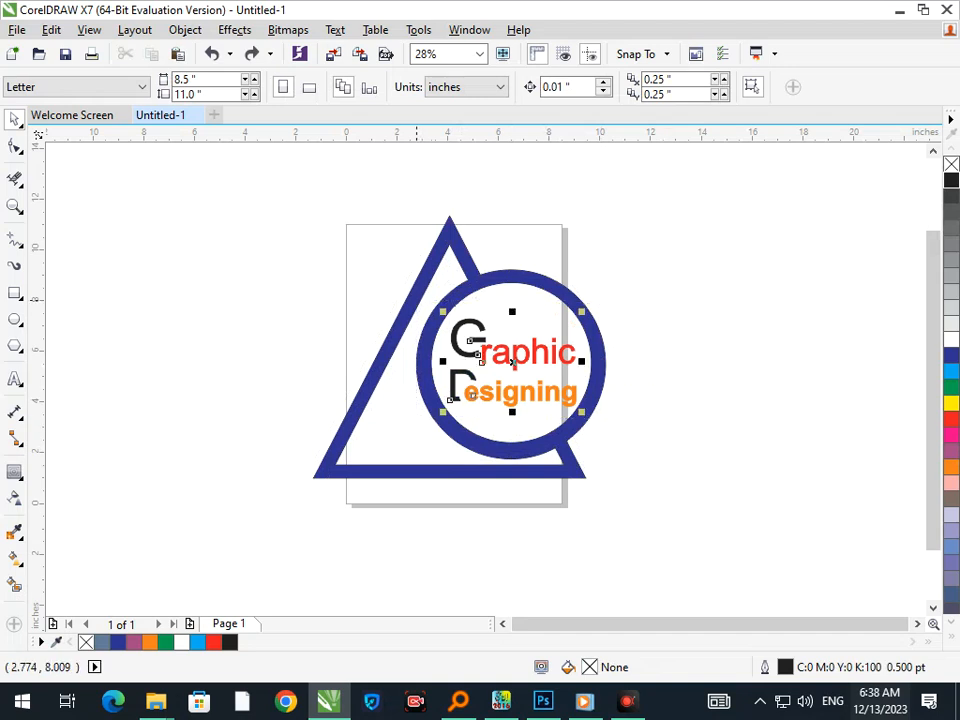
key(ctrl+g)
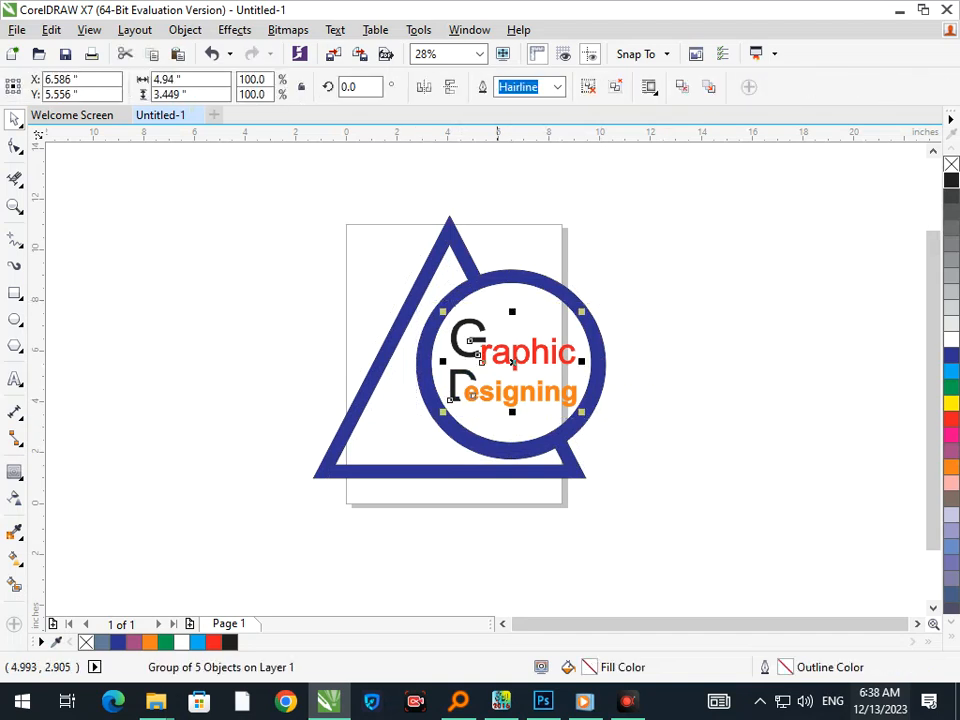
shift+click(573, 467)
drag(518, 452, 727, 420)
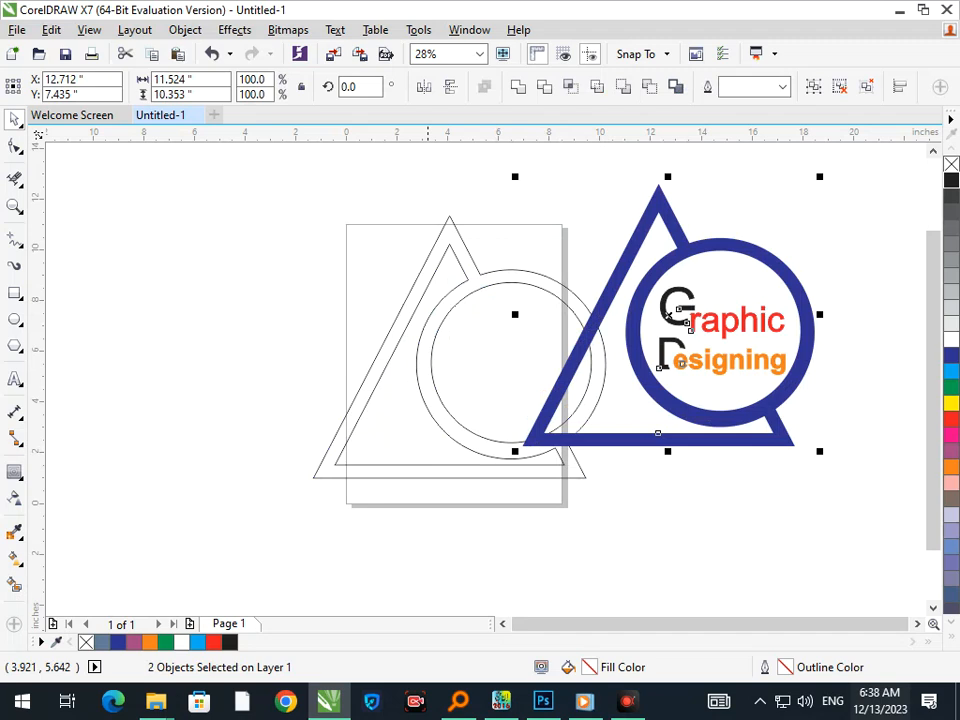
scroll(553, 412, down, 1)
drag(618, 438, 754, 421)
Delete the leftover outline shapes on the page and group the blue shape with its lettering.
drag(321, 264, 668, 520)
key(Delete)
click(762, 412)
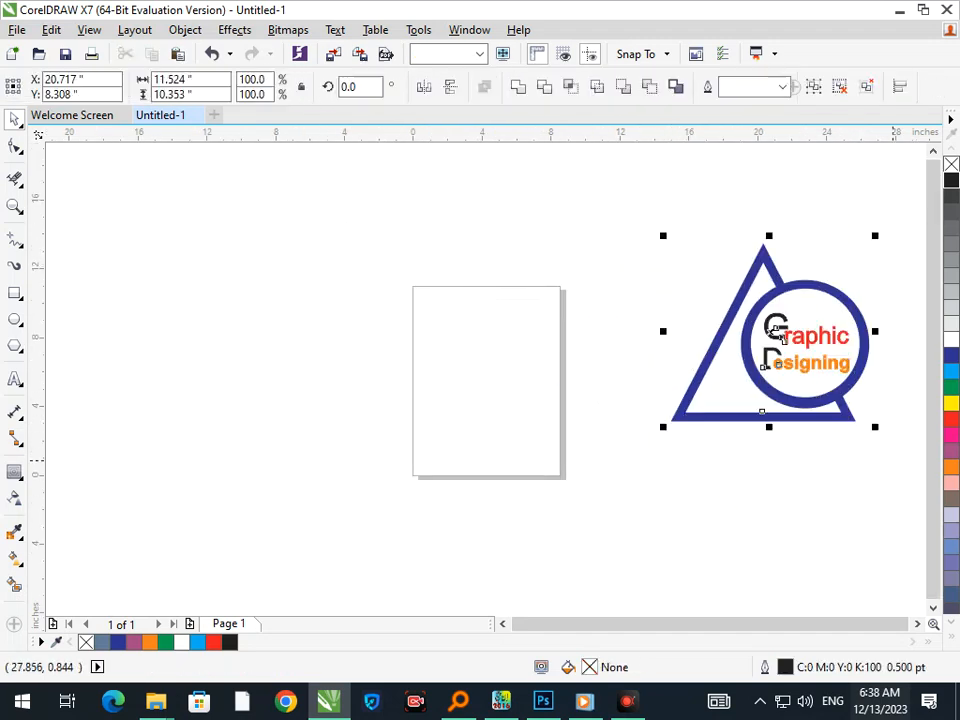
key(ctrl+g)
click(796, 522)
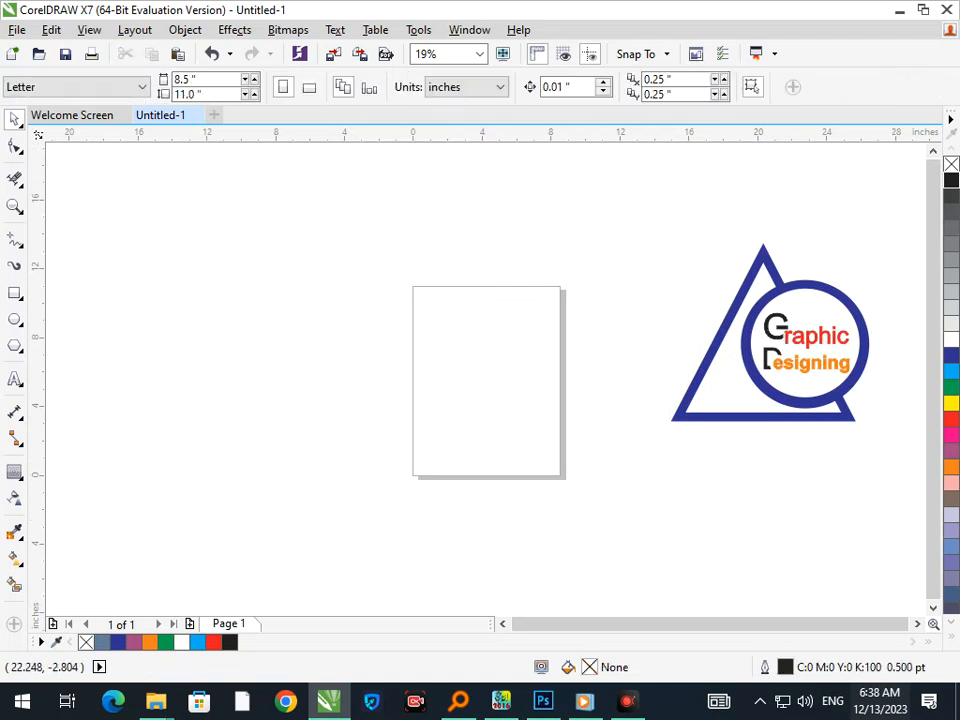
Move the grouped logo farther from the page, to about X 35.7", Y 17.6", and scale it down slightly.
drag(720, 468, 723, 469)
scroll(723, 469, down, 1)
drag(652, 379, 757, 335)
drag(627, 396, 756, 309)
click(750, 420)
drag(684, 223, 833, 330)
click(520, 518)
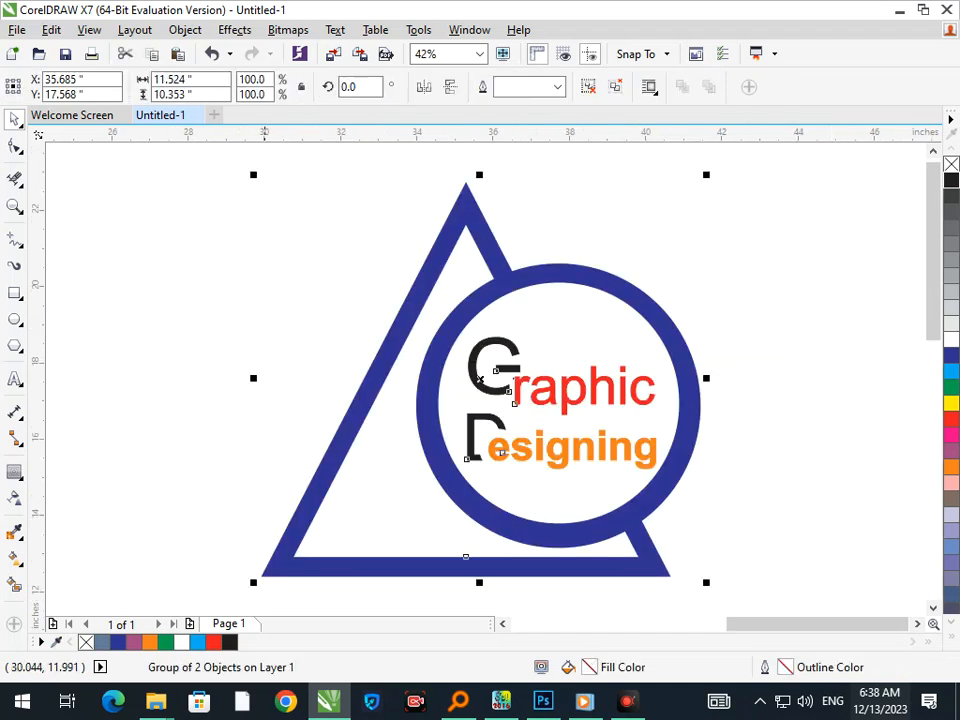
drag(258, 582, 276, 570)
click(224, 503)
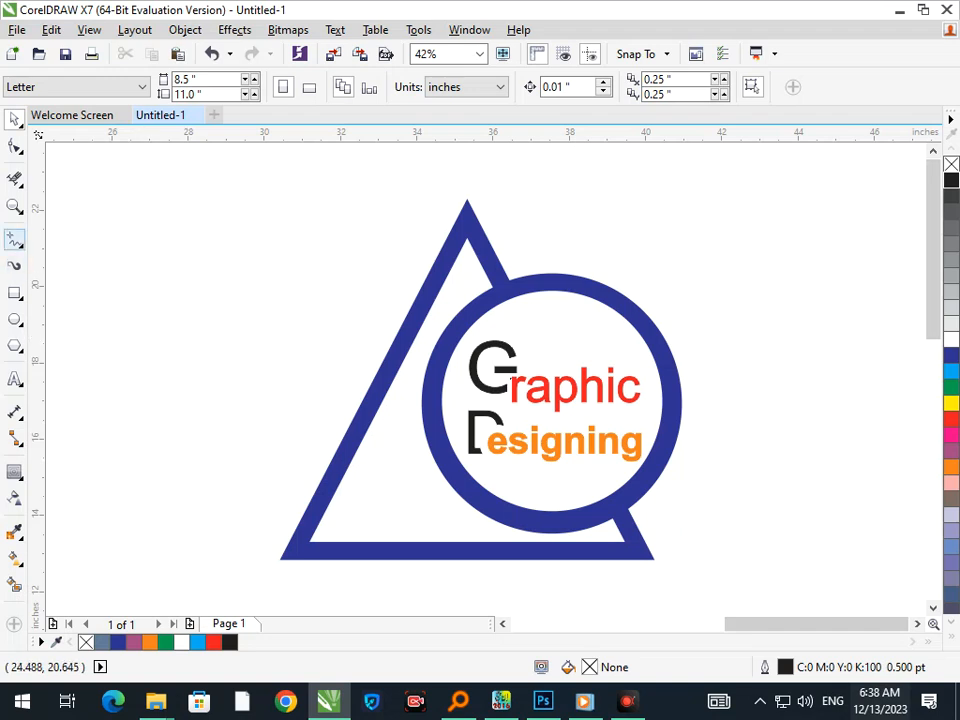
Draw a straight 2-point line along the triangle's right edge, crossing the ring and extending past the triangle's lower corner.
click(15, 240)
click(64, 257)
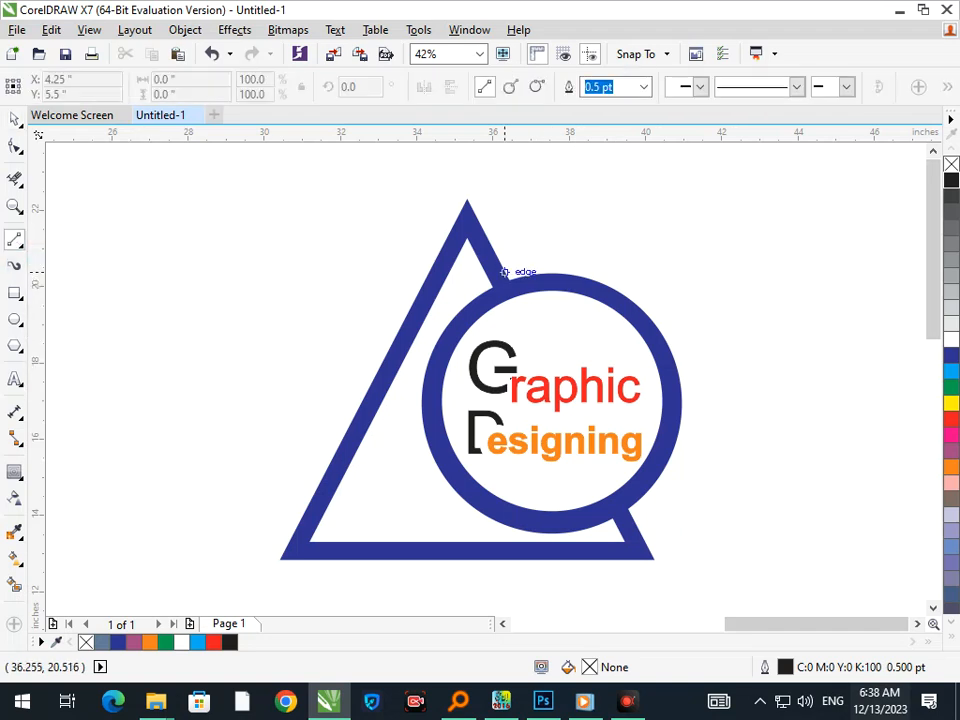
drag(507, 276, 665, 580)
Smart-fill the ring's arc outside the diagonal line and color it purple (C:20 M:80 Y:0 K:20).
click(15, 585)
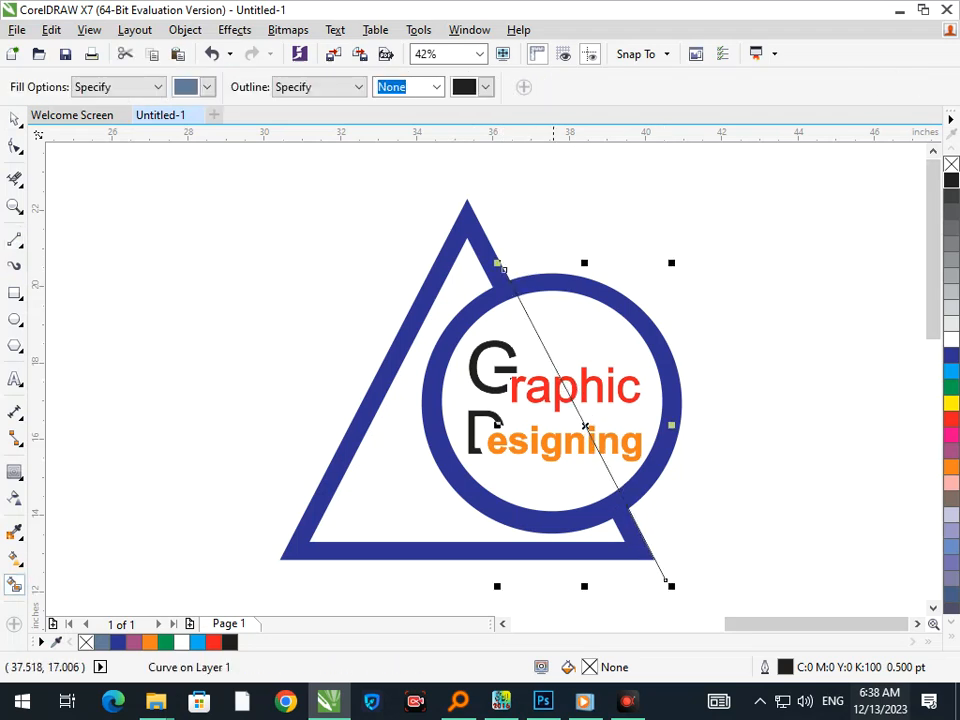
click(604, 296)
click(951, 450)
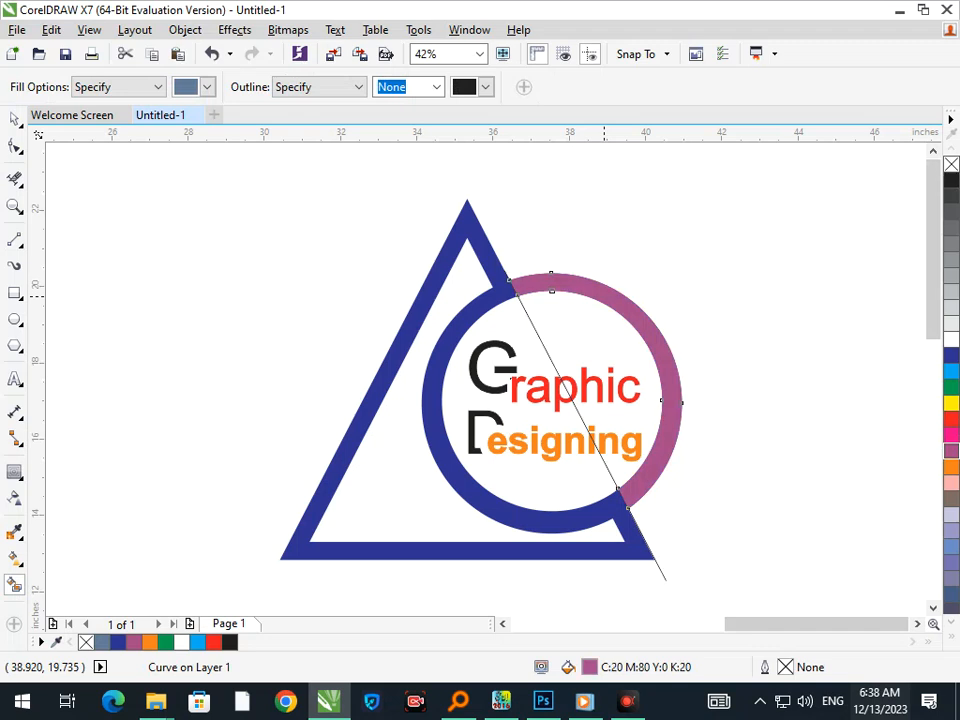
Smart-fill the triangle frame with the ring's left part, try orange and purple on it, and color it green.
click(300, 527)
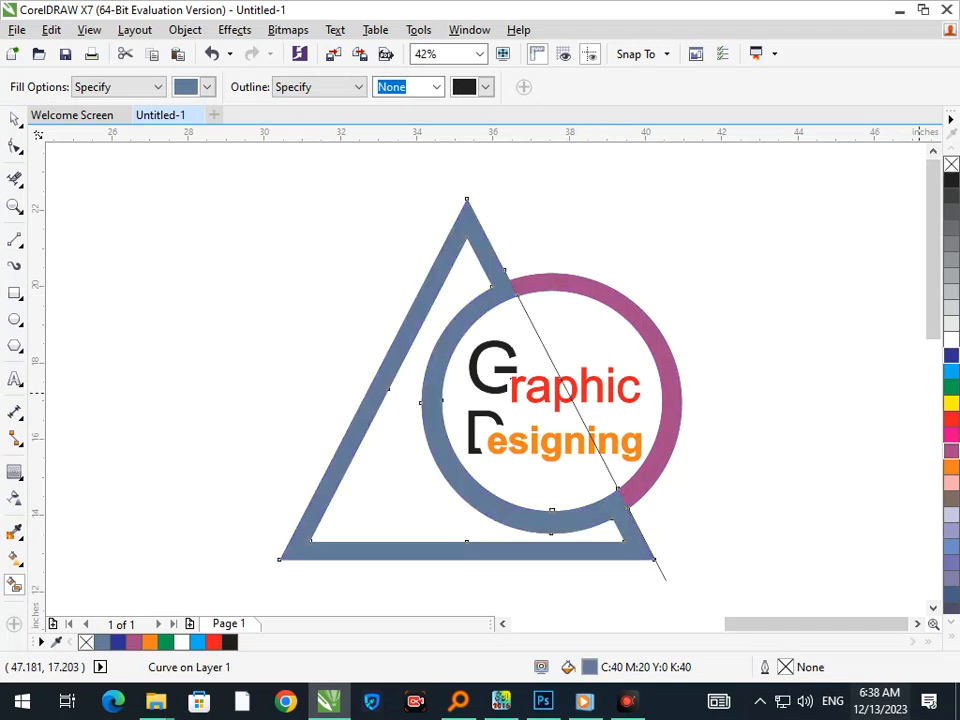
click(951, 355)
click(951, 467)
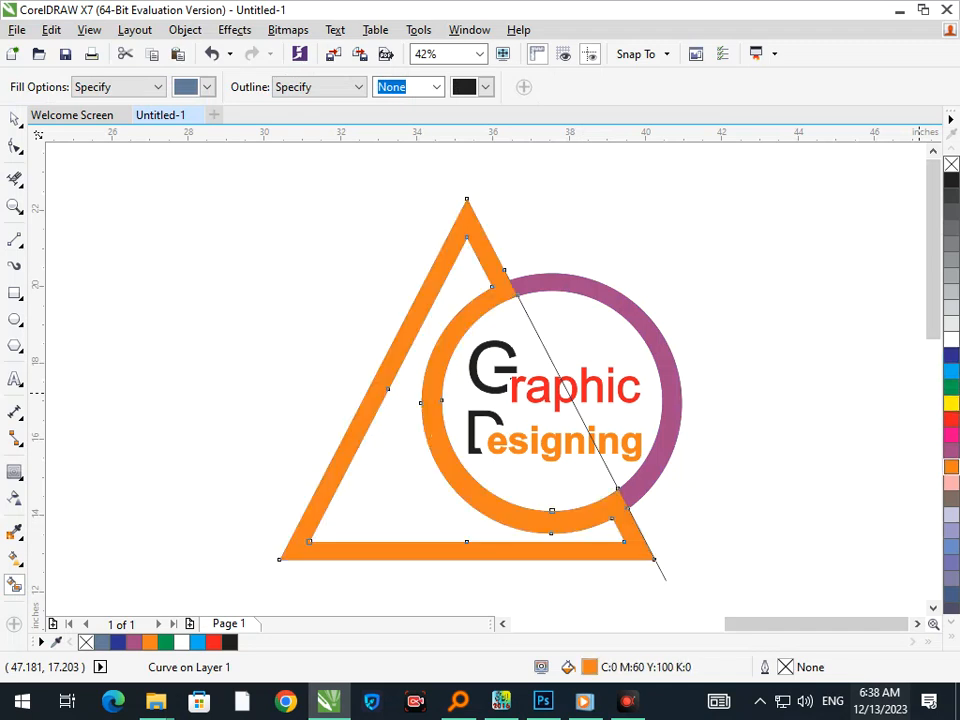
click(951, 450)
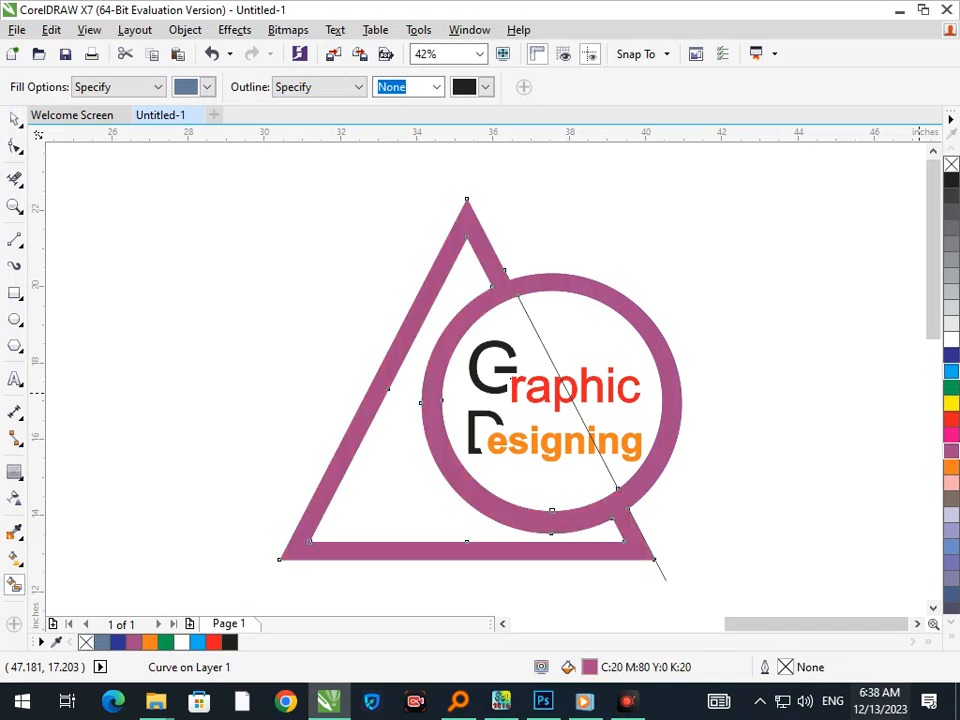
Delete the diagonal line crossing the ring.
click(14, 119)
click(460, 305)
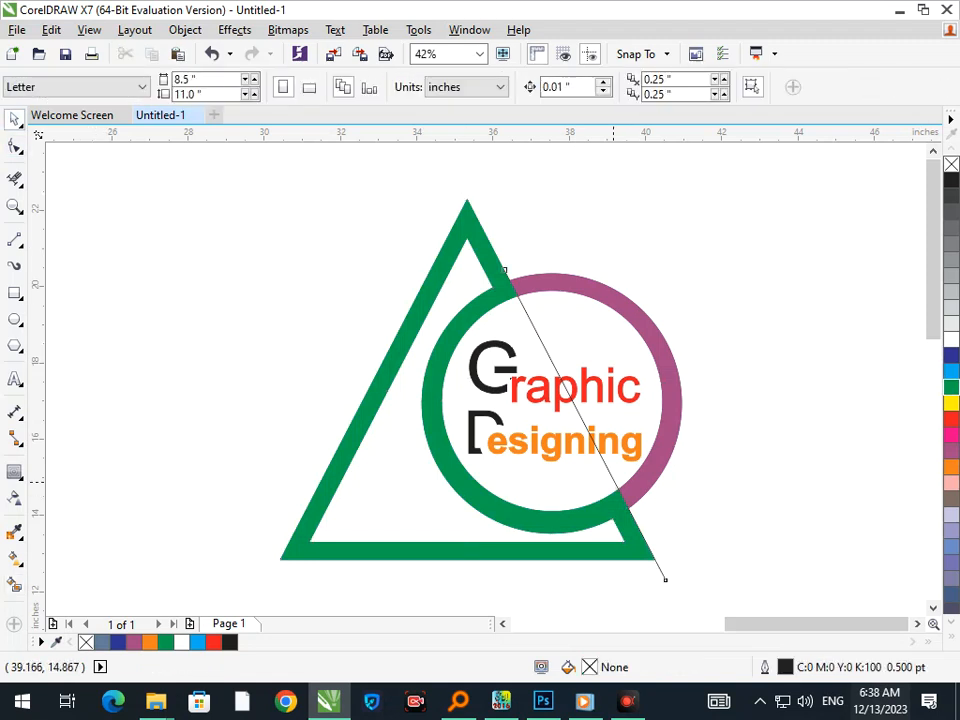
drag(613, 481, 811, 411)
key(Delete)
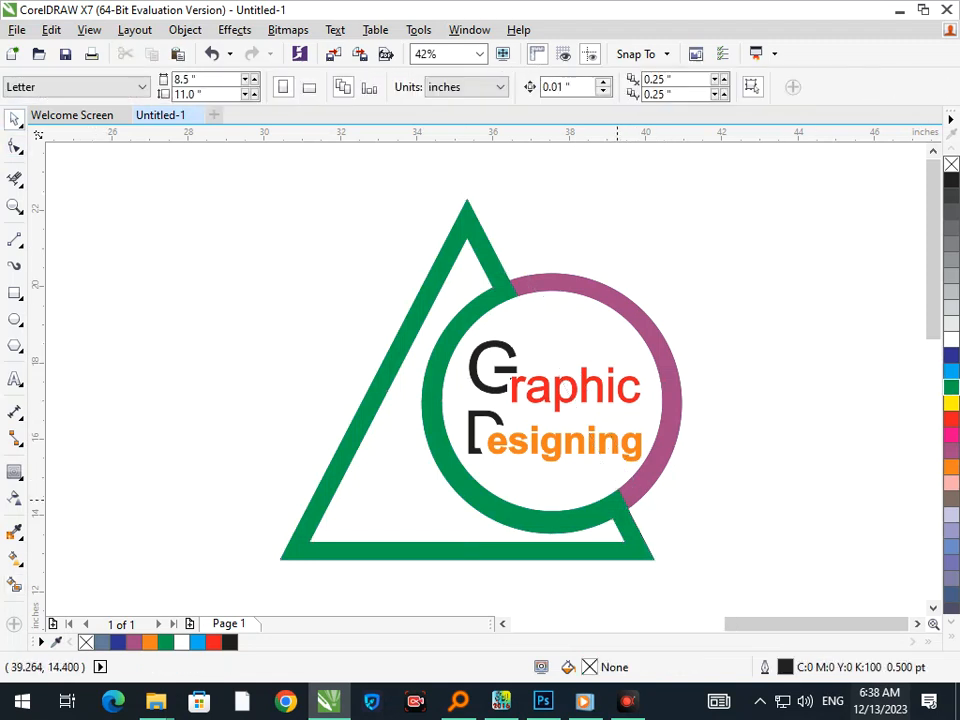
Try yellow and light pink on the triangle frame with the ring's left part, and recolor it brown.
click(618, 500)
click(951, 403)
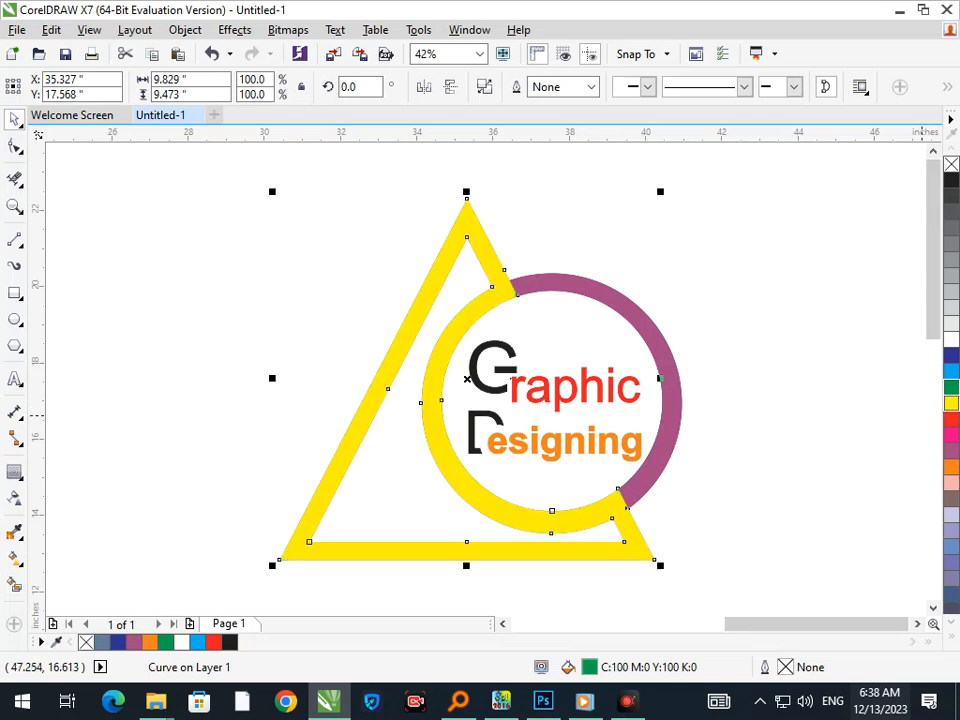
click(951, 482)
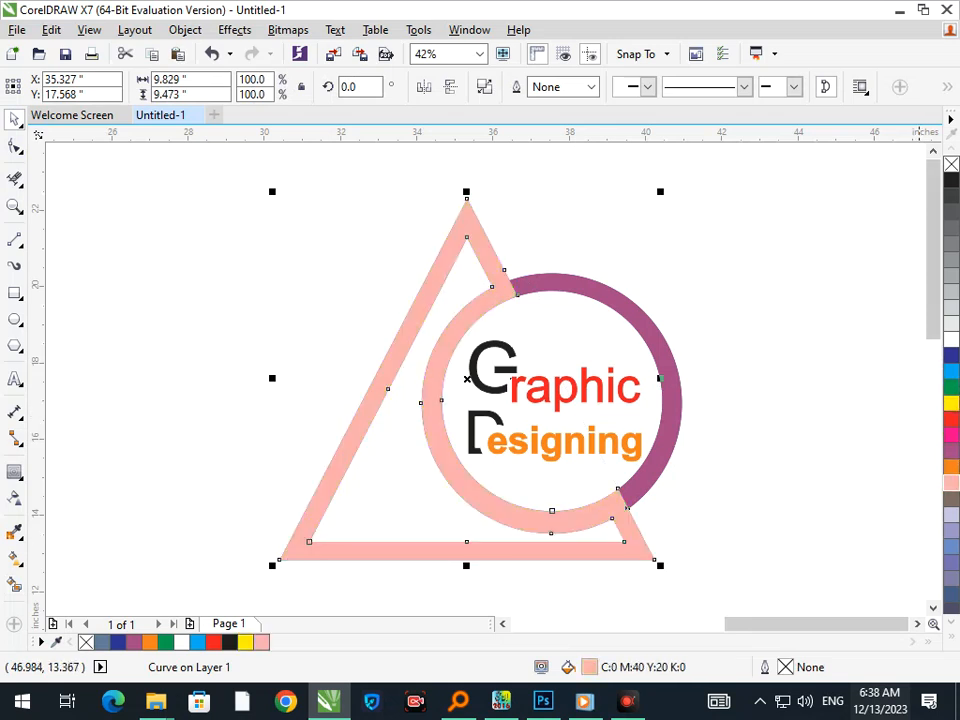
click(951, 498)
click(723, 528)
Recolor the ring's right arc dark blue.
click(668, 463)
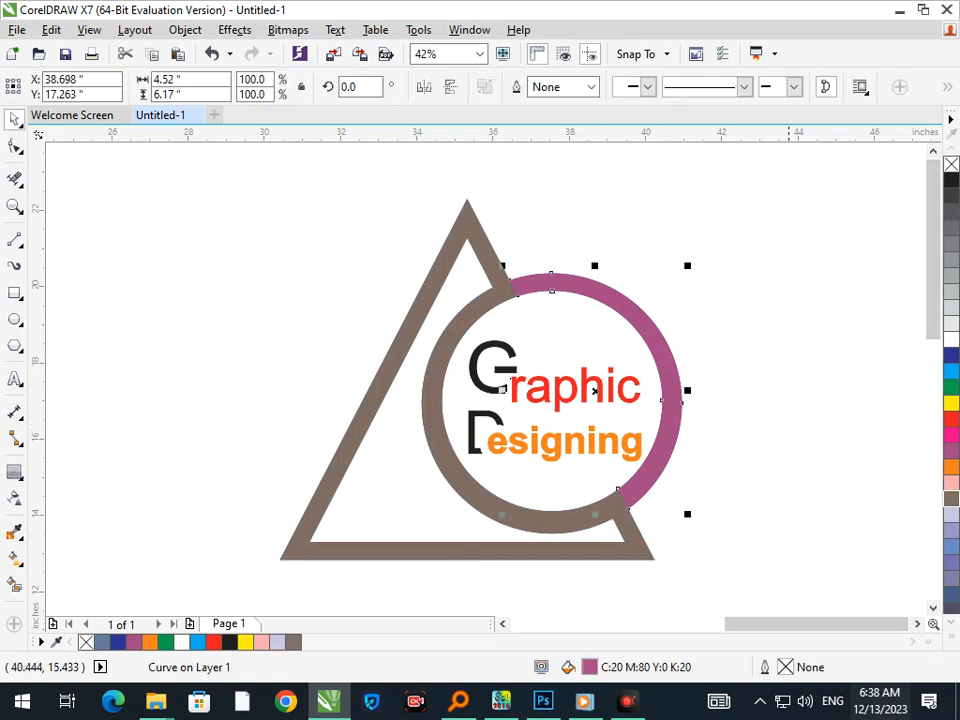
click(951, 355)
click(750, 503)
Smart-fill the empty area inside the triangle, try magenta, gray and white on it, and color it black.
drag(403, 415, 566, 483)
key(F3)
key(F2)
drag(680, 227, 902, 361)
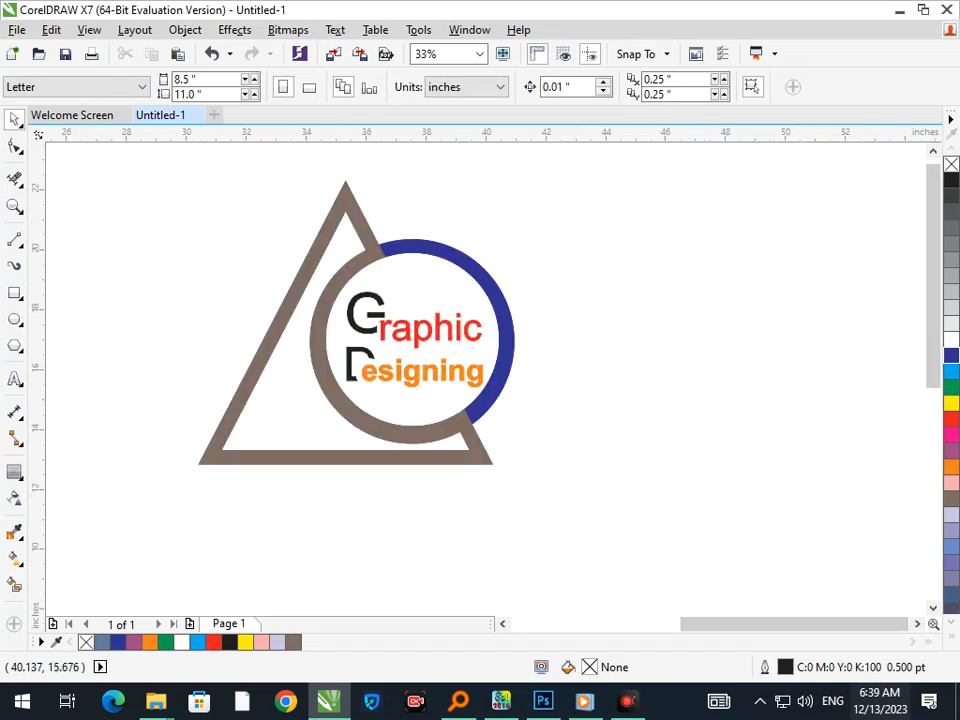
click(267, 430)
click(951, 435)
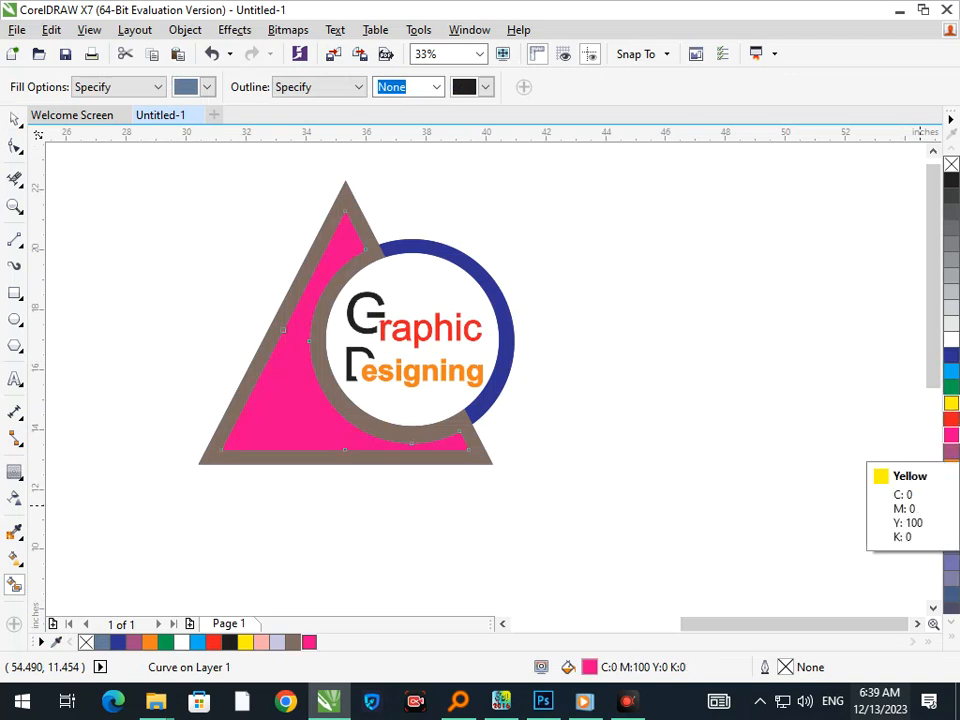
click(951, 402)
click(951, 387)
click(951, 259)
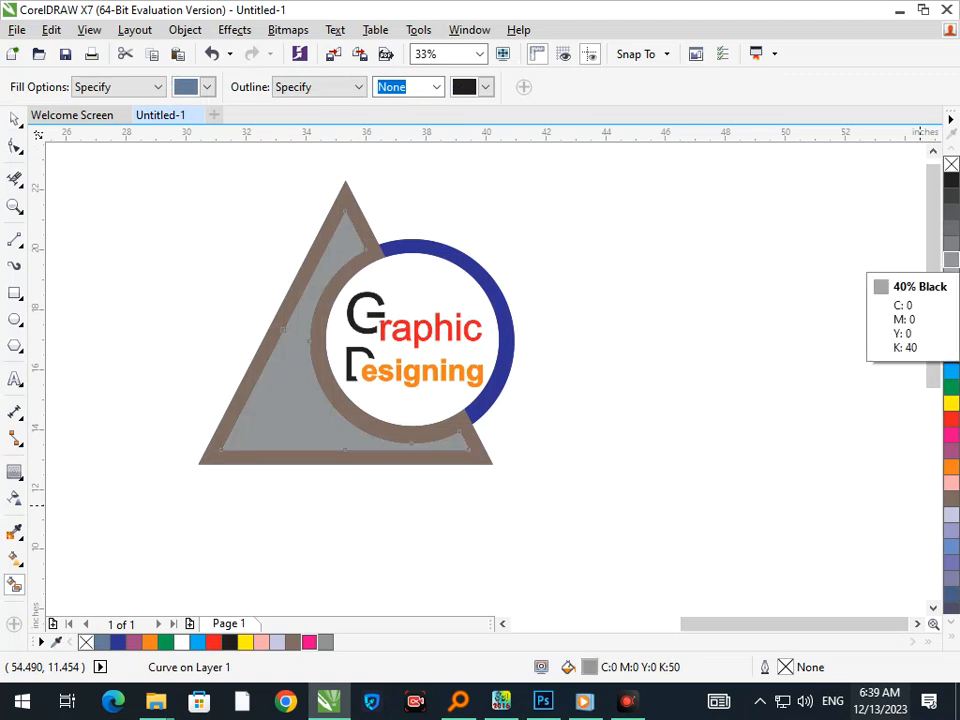
click(951, 308)
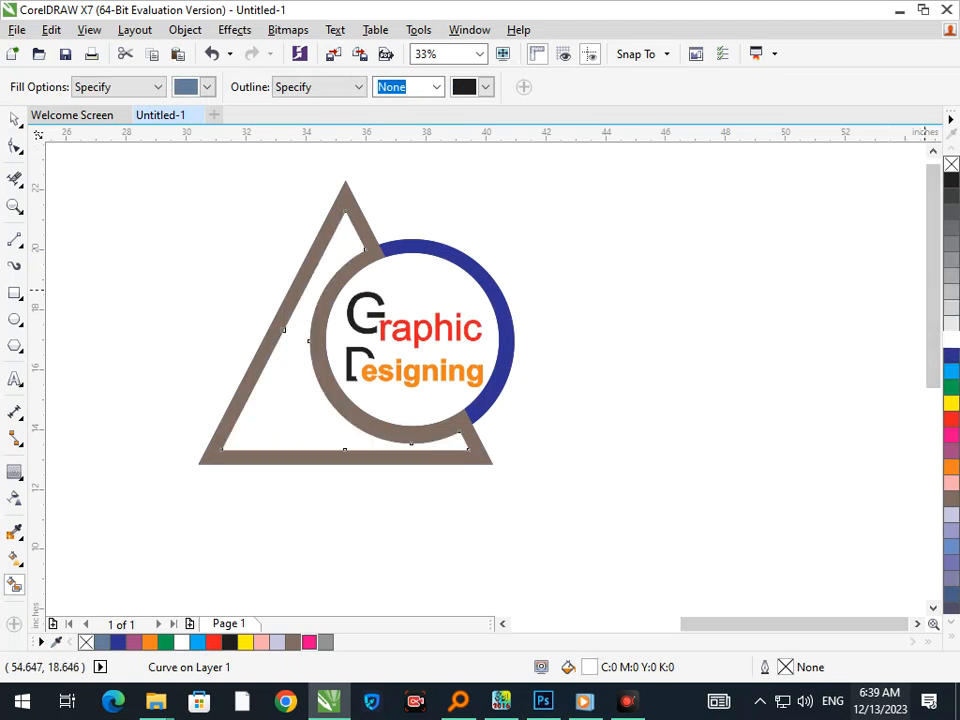
click(951, 181)
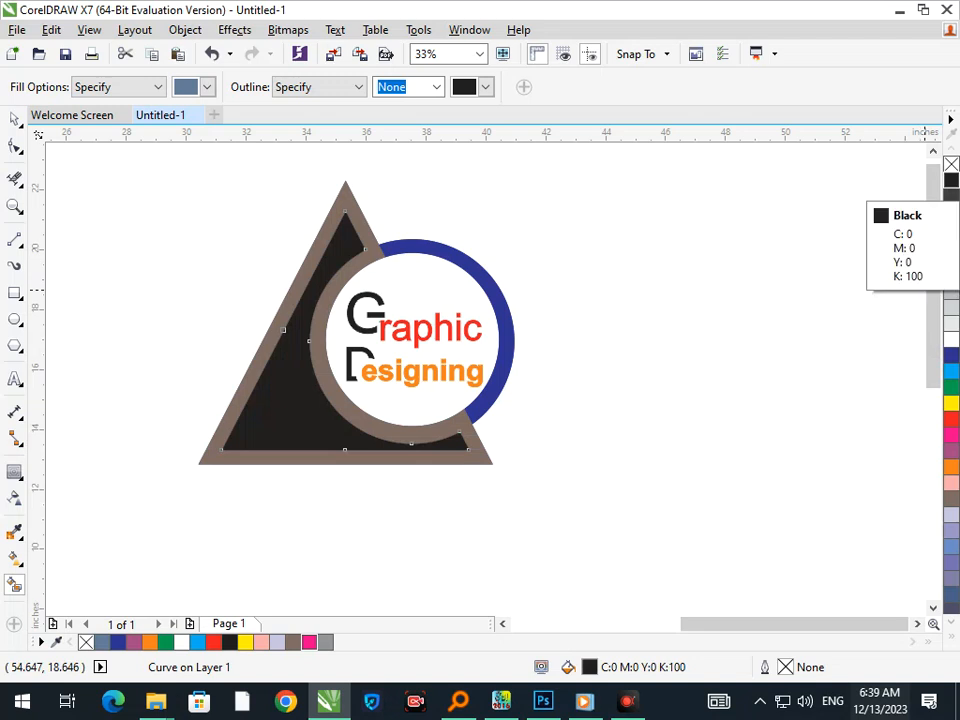
Select the entire logo and move it about 3.8" to the right and 1.5" down.
click(14, 119)
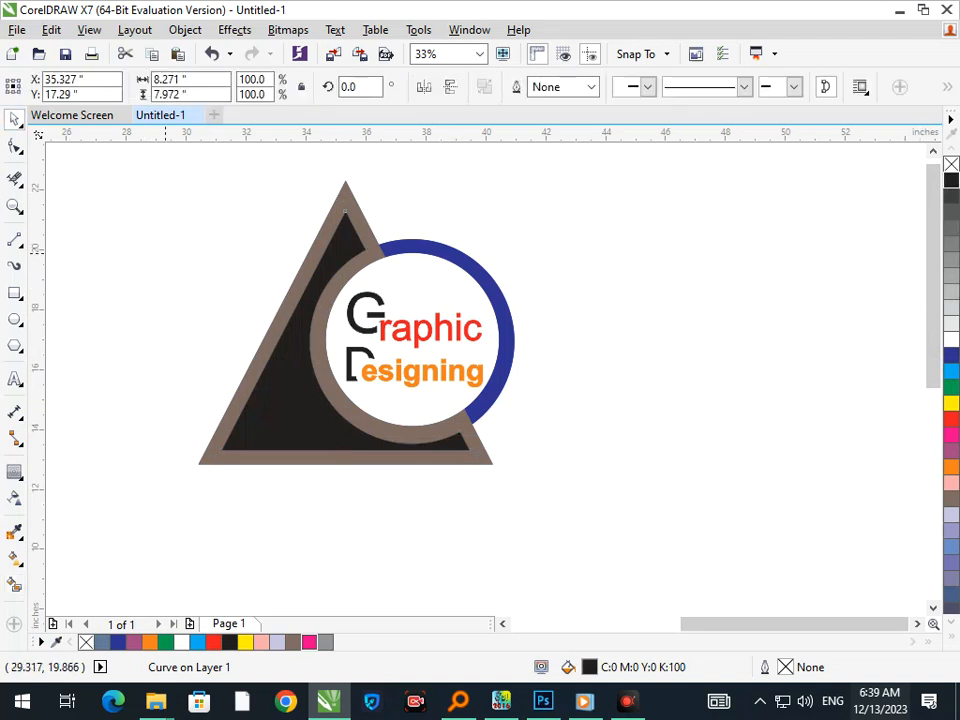
click(165, 250)
drag(144, 163, 601, 506)
drag(385, 427, 498, 472)
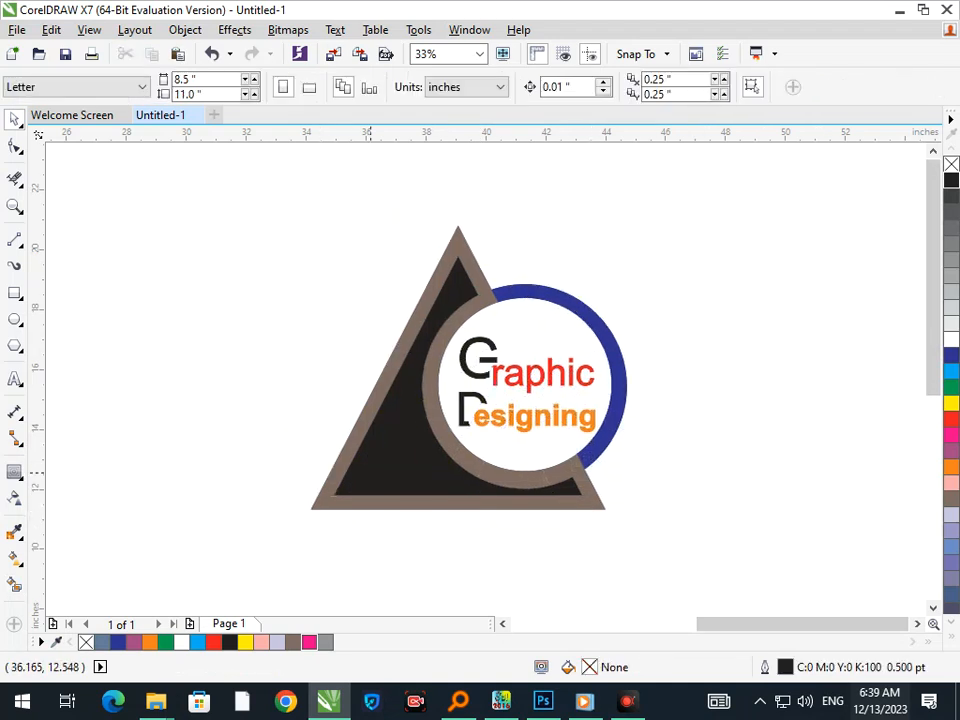
Try shrinking the black inner shape to 91.7% about its center and adjusting its lower edge, and undo both changes.
click(375, 469)
mouse_move(326, 495)
mouse_down()
mouse_move(342, 493)
mouse_move(337, 505)
mouse_up()
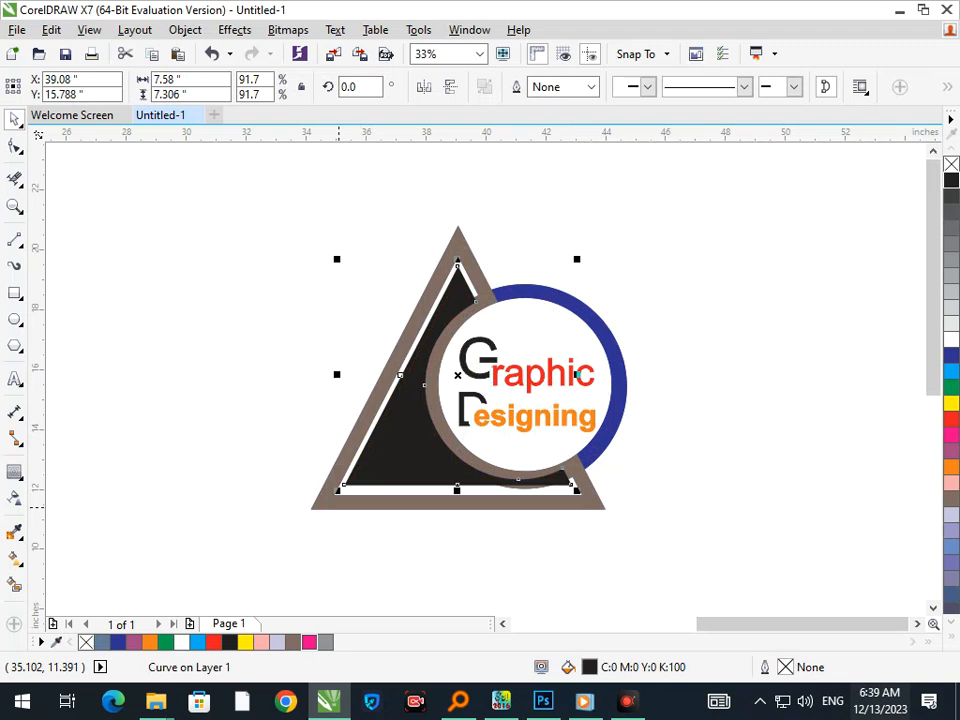
drag(460, 491, 461, 510)
key(ctrl+z)
key(ctrl+z)
key(Escape)
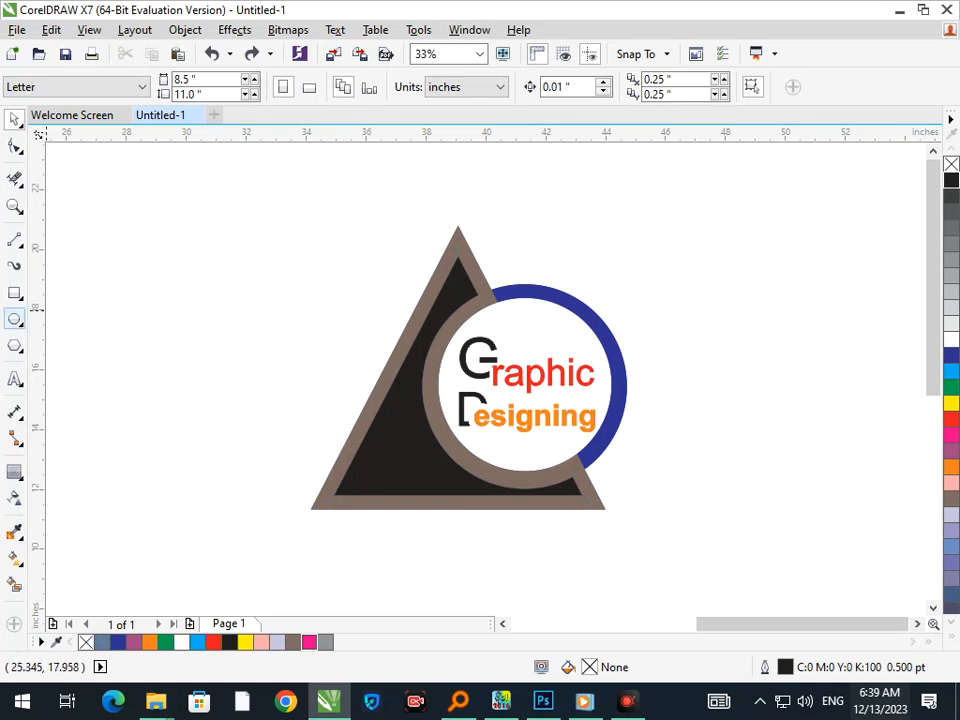
Draw a narrow ellipse about 0.94" wide and 3.8" tall left of the logo and add a rotated copy crossing it.
drag(121, 261, 149, 378)
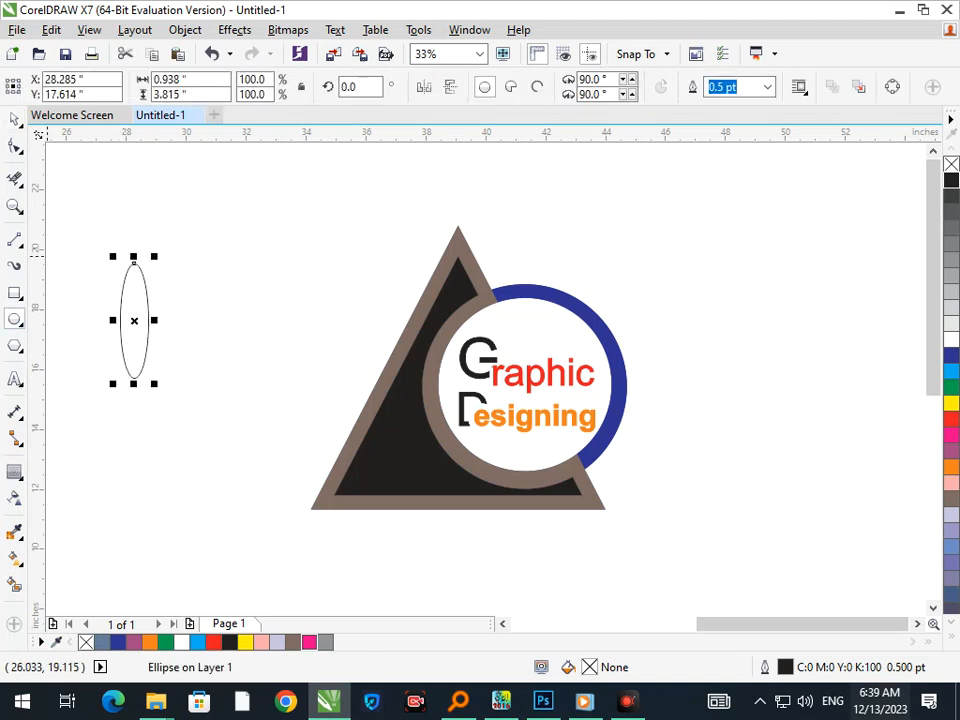
click(120, 290)
drag(157, 384, 63, 329)
drag(74, 239, 206, 415)
click(198, 440)
Remove the four overlapping inner segments of the crossed ellipses with Virtual Segment Delete, leaving only the outer four-lobed outline.
click(15, 179)
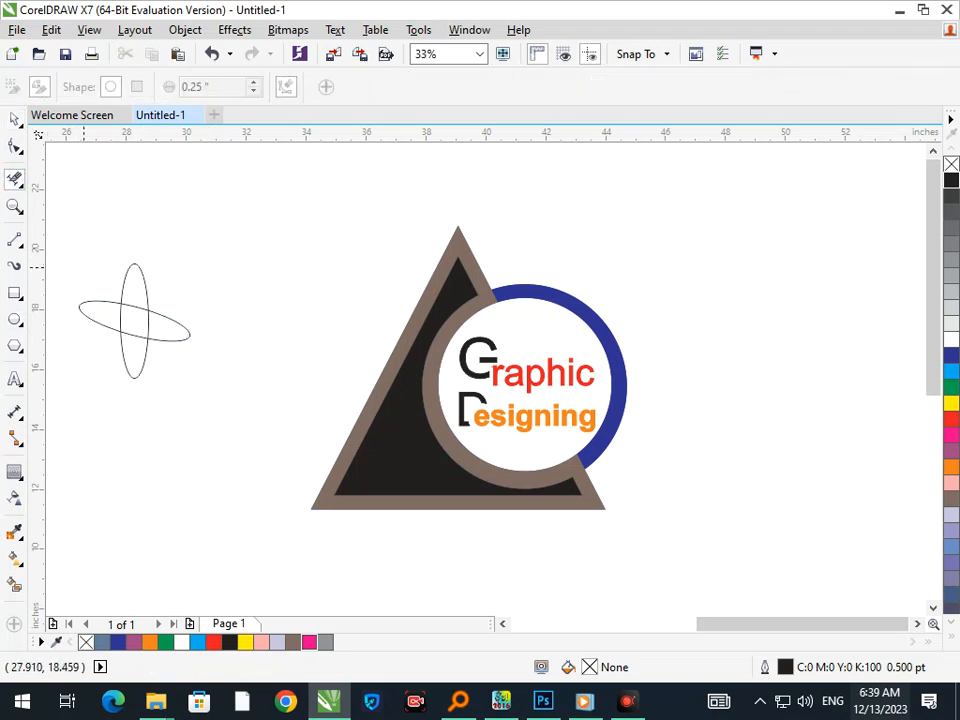
scroll(60, 296, up, 4)
click(348, 400)
click(412, 350)
click(477, 432)
click(380, 472)
scroll(60, 296, down, 4)
click(15, 119)
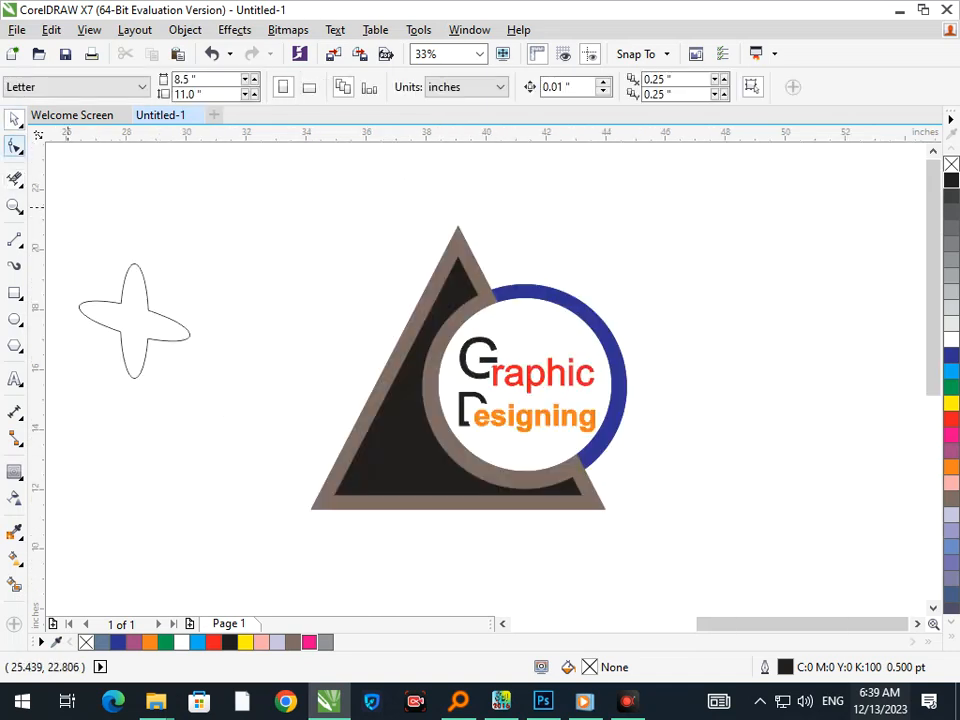
Add a smaller concentric copy of the four-lobed outline, about 1.56" by 1.6", and give it a green fill and outline.
click(122, 355)
drag(71, 238, 228, 378)
drag(86, 391, 102, 396)
click(181, 446)
drag(102, 280, 179, 346)
click(951, 387)
right_click(951, 387)
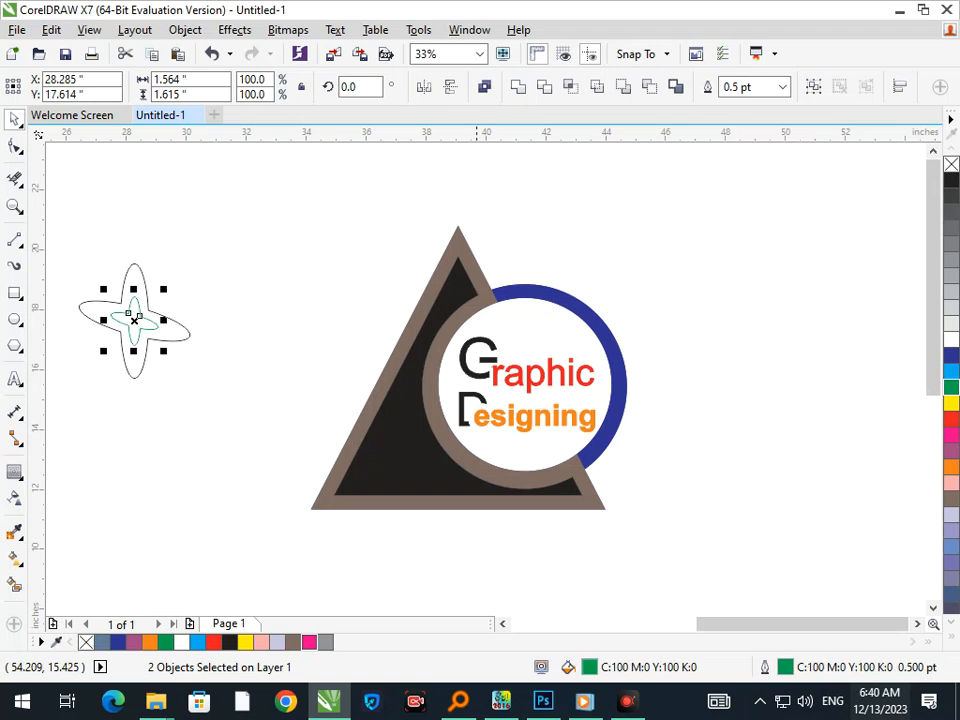
Smart-fill the inner star and the lobed area around it, and color the surrounding area blue.
click(15, 585)
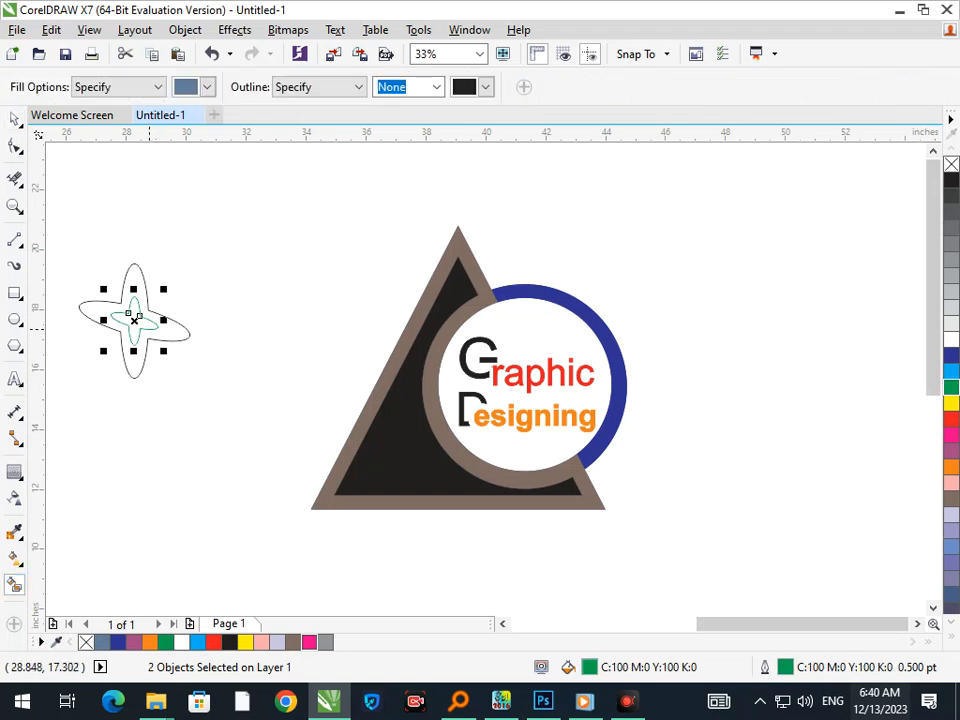
click(136, 325)
click(134, 355)
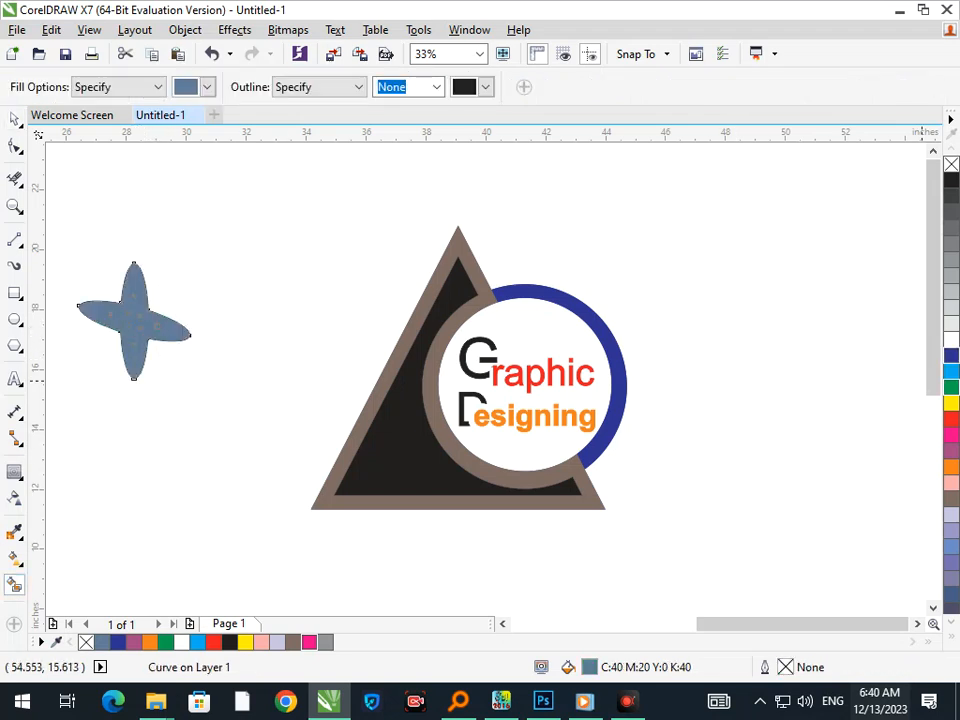
click(951, 355)
Place the whole star in the lower-left part of the black triangle at 59.3% of its size and fill it white.
key(space)
drag(82, 252, 235, 434)
drag(134, 345, 398, 468)
drag(341, 515, 363, 512)
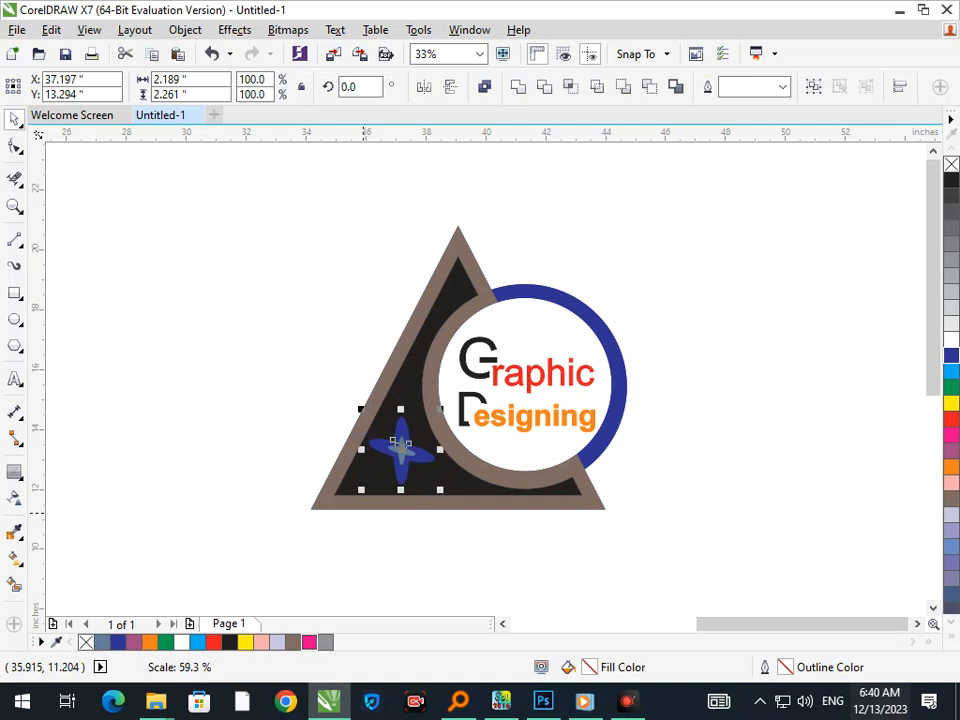
click(951, 340)
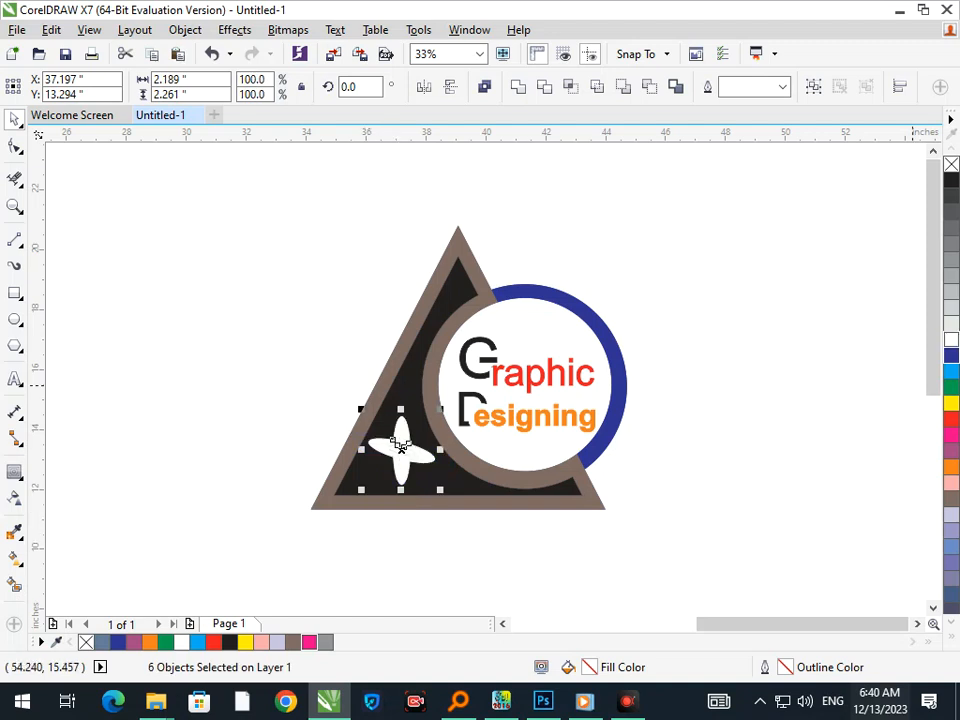
click(752, 472)
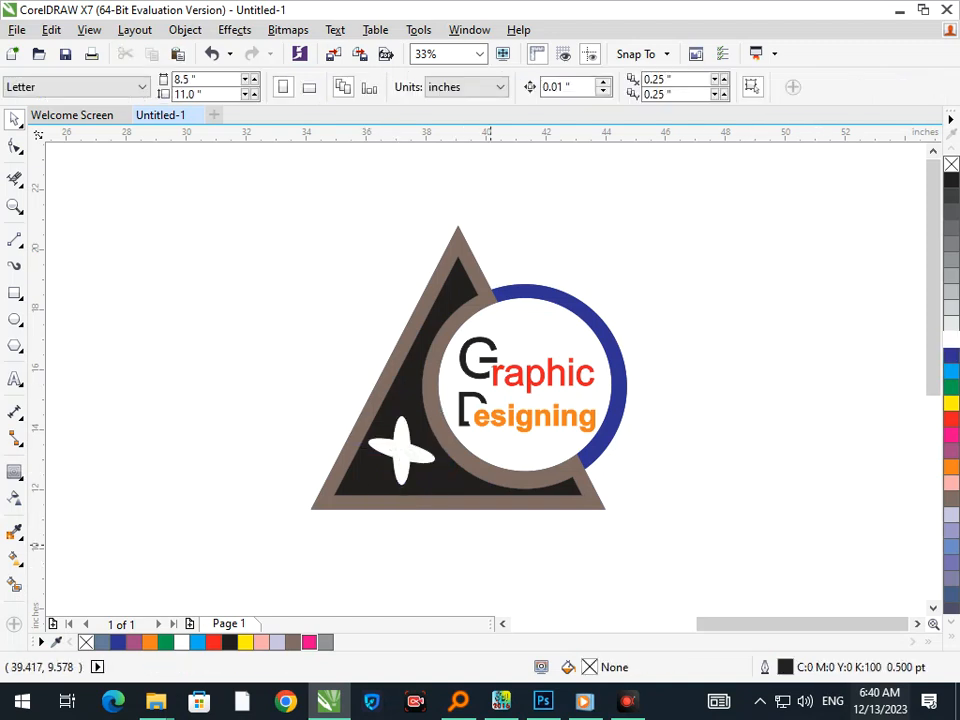
Smart-fill the star's outer band and its inner part, coloring the band orange and the inner part red.
key(F3)
key(F2)
drag(714, 221, 869, 363)
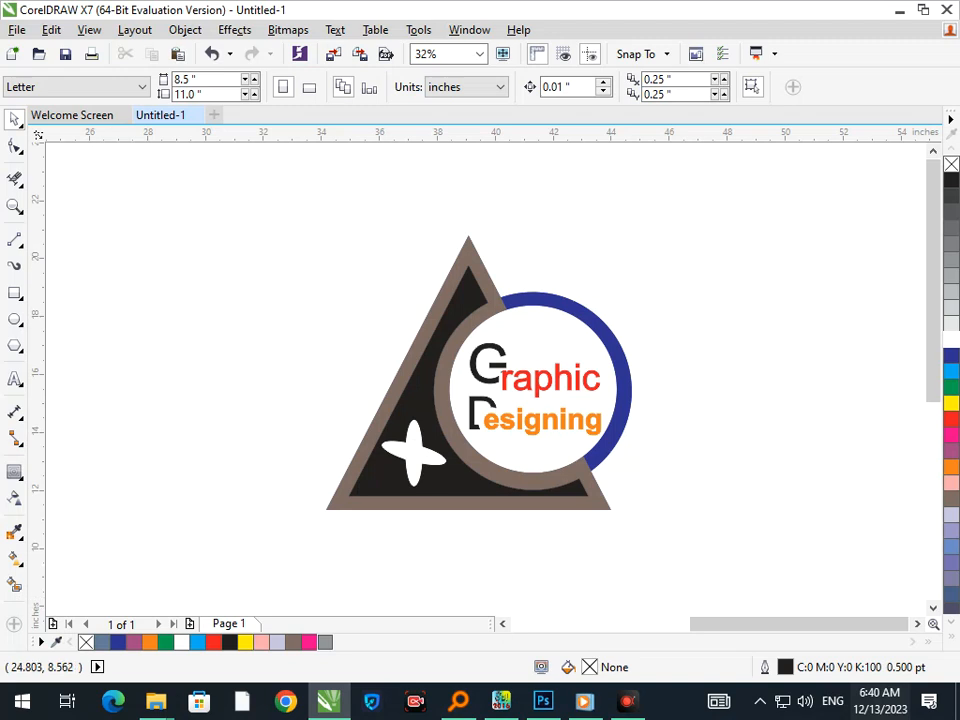
click(15, 584)
click(420, 462)
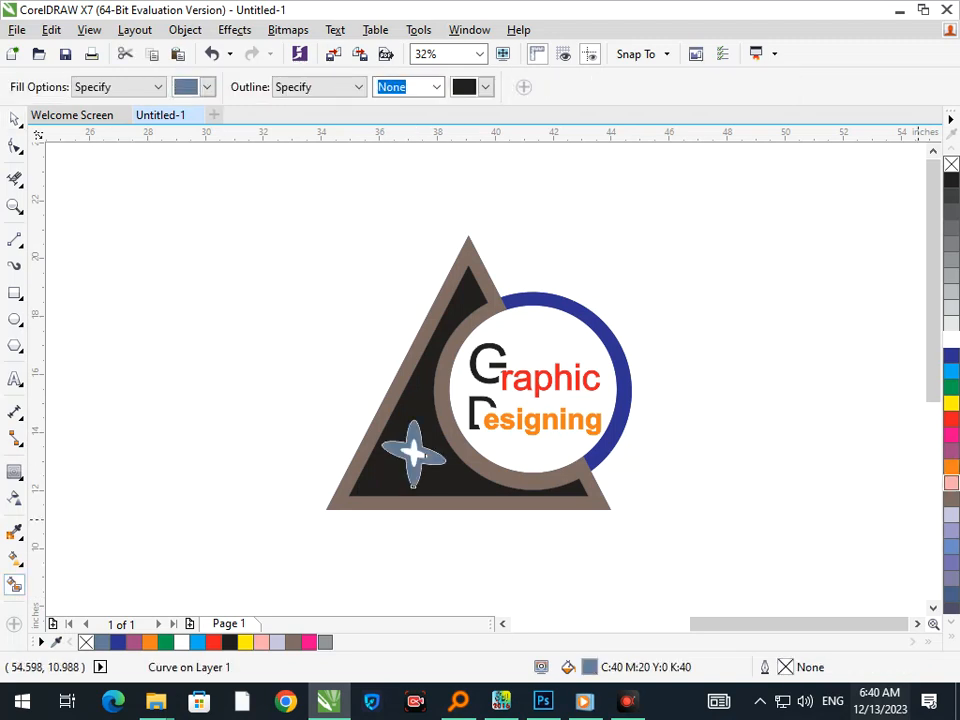
click(951, 466)
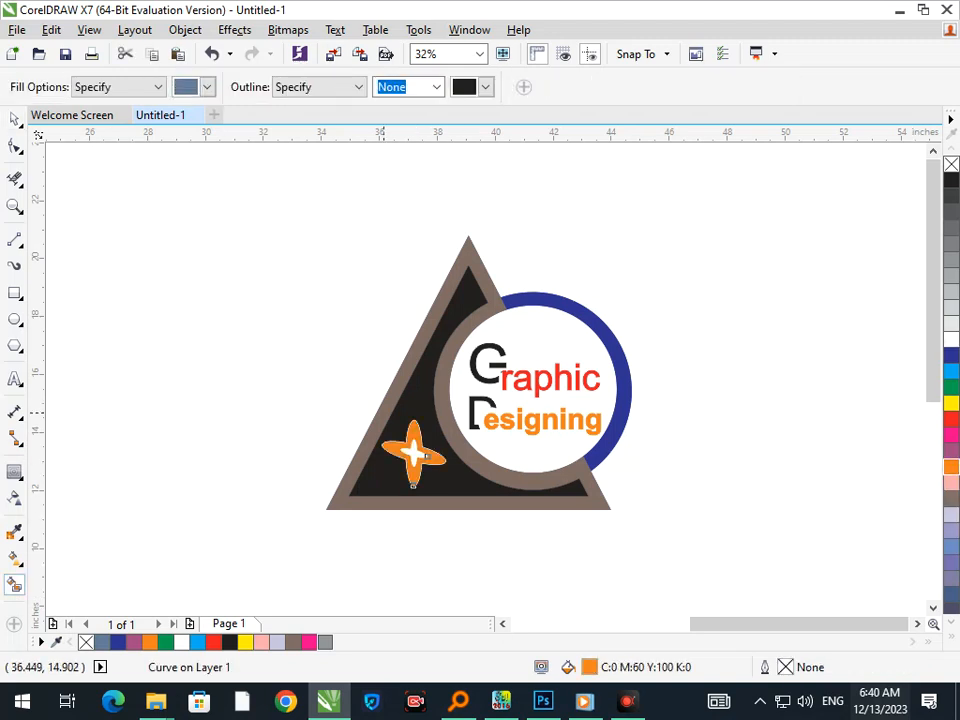
click(415, 453)
click(951, 419)
Select all pieces of the star and set both their fill and outline to white.
click(15, 119)
drag(336, 396, 454, 498)
click(951, 340)
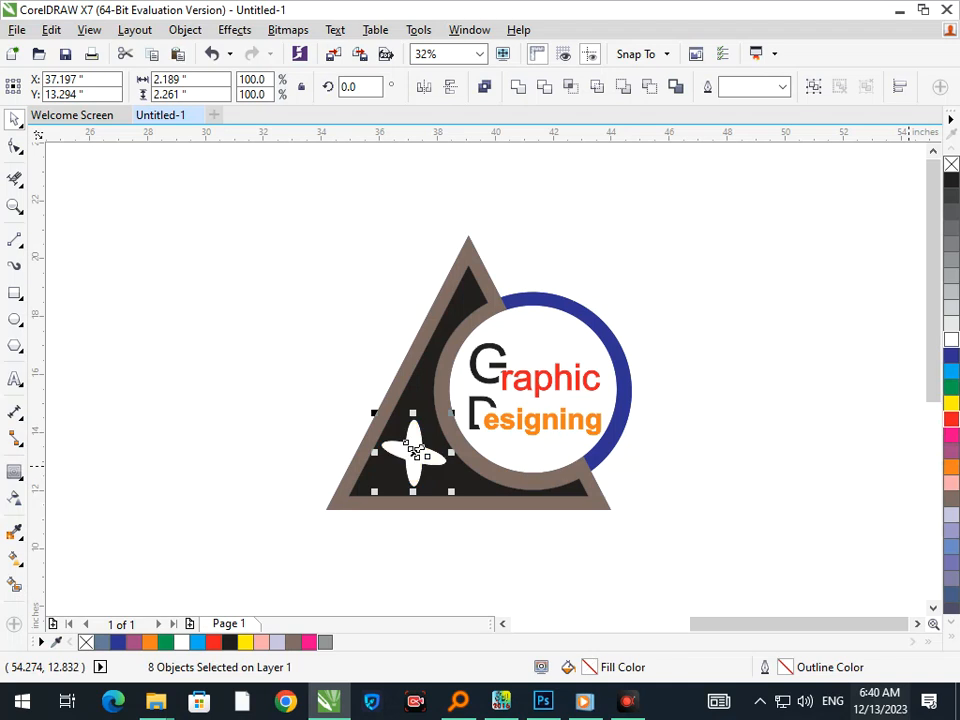
right_click(951, 340)
click(741, 504)
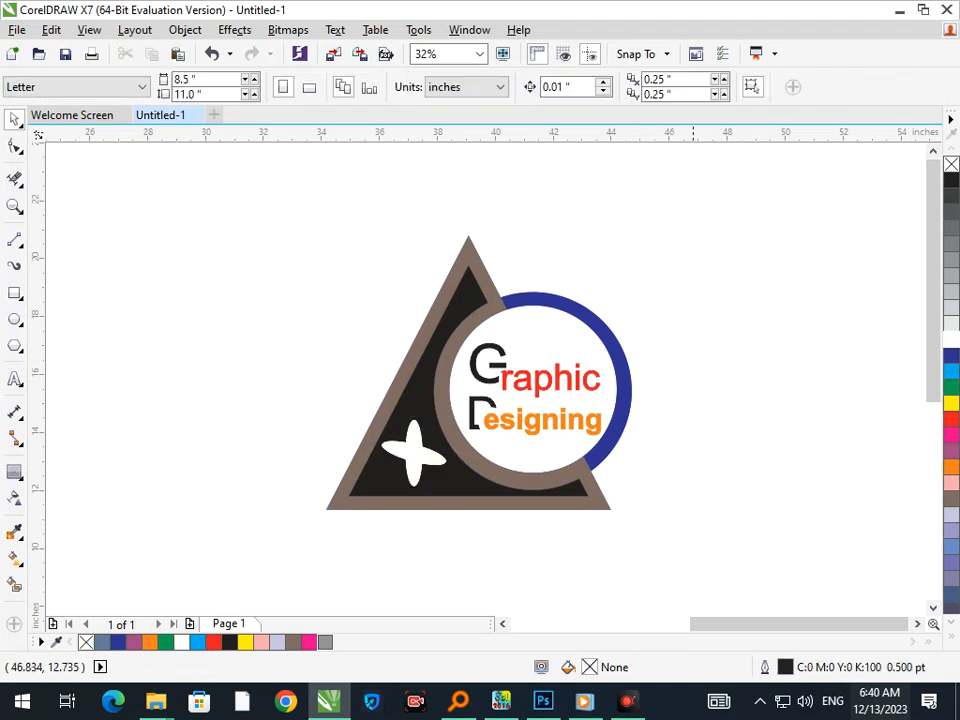